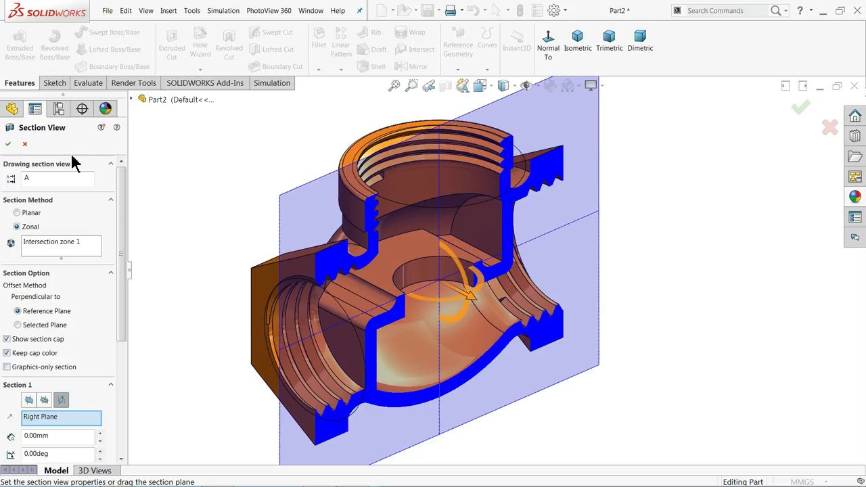
Step: Apply the section view through the Right Plane and examine the valve body's threaded interior from several angles
{"action": "middle_click_drag", "start_coordinate": [249, 237], "coordinate": [226, 174]}
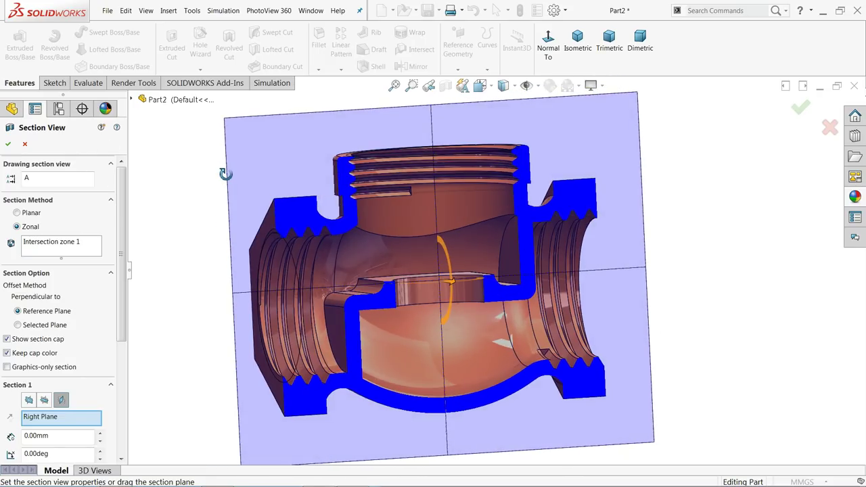
{"action": "left_click", "coordinate": [8, 144]}
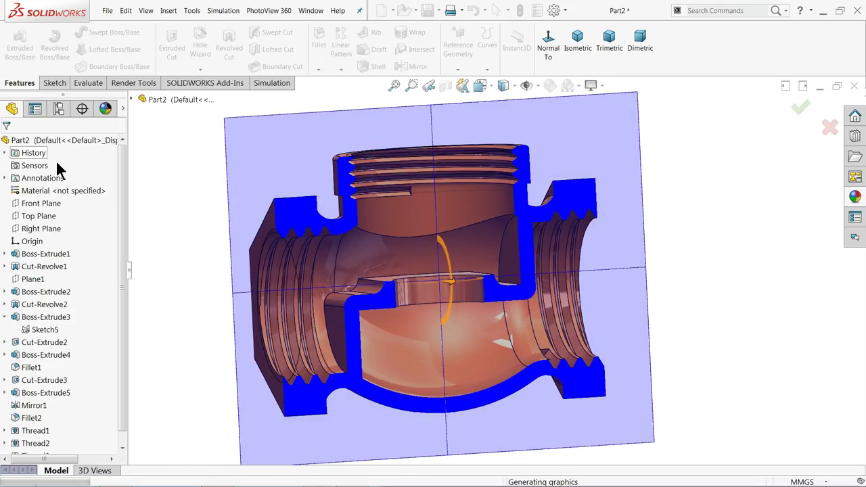
{"action": "middle_click_drag", "start_coordinate": [187, 228], "coordinate": [195, 263]}
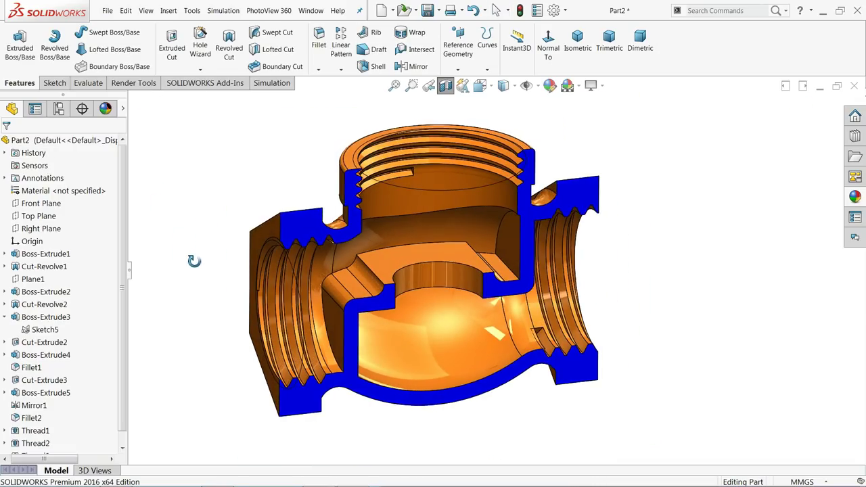
{"action": "middle_click_drag", "start_coordinate": [259, 290], "coordinate": [226, 276]}
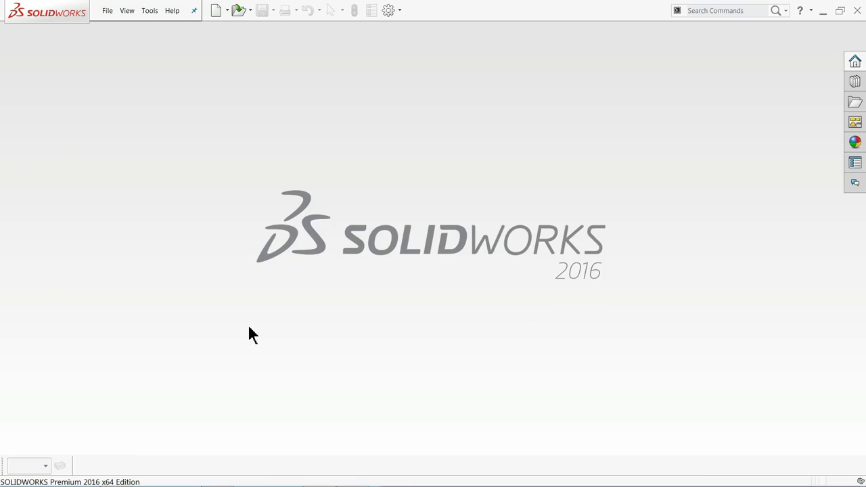
Step: Create a new part document and set its background scene to plain white
{"action": "left_click", "coordinate": [107, 11]}
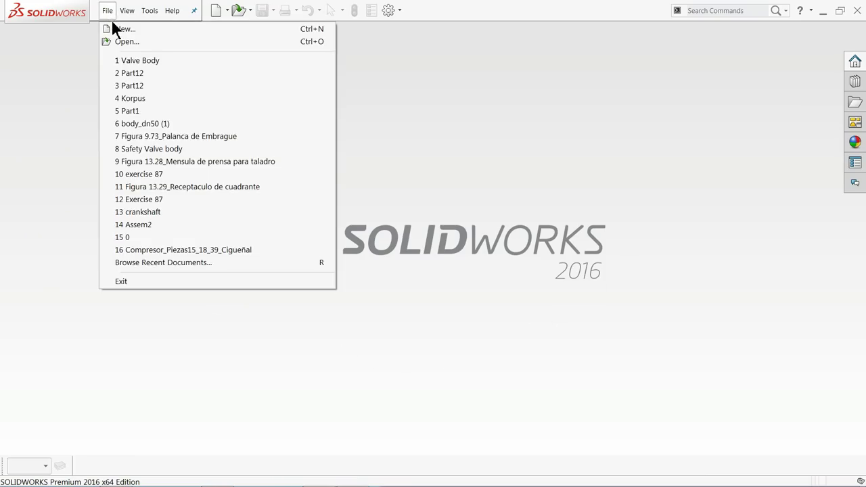
{"action": "left_click", "coordinate": [120, 31]}
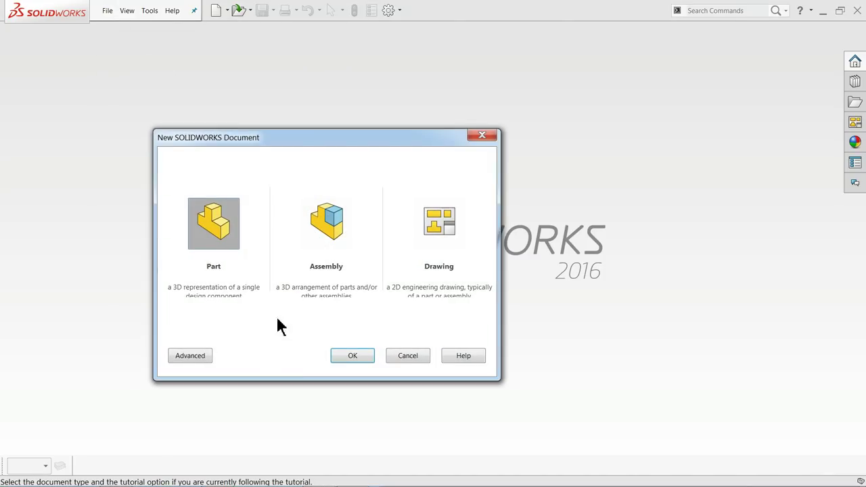
{"action": "left_click", "coordinate": [345, 357]}
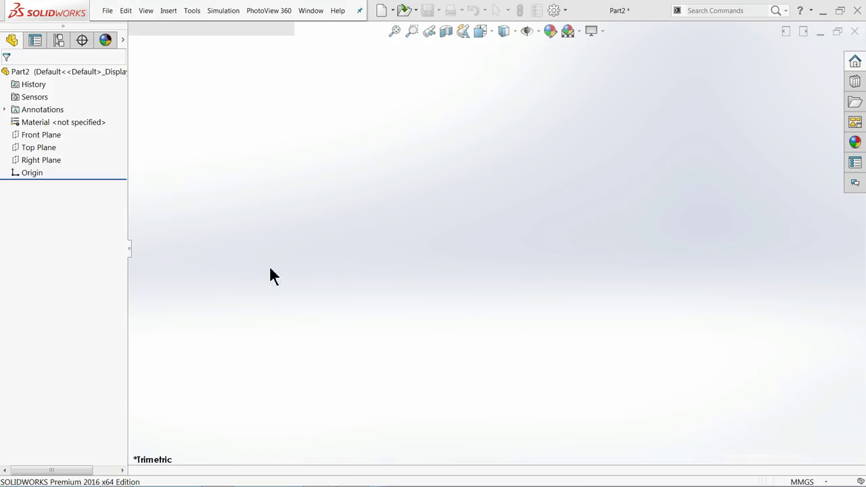
{"action": "left_click", "coordinate": [579, 86]}
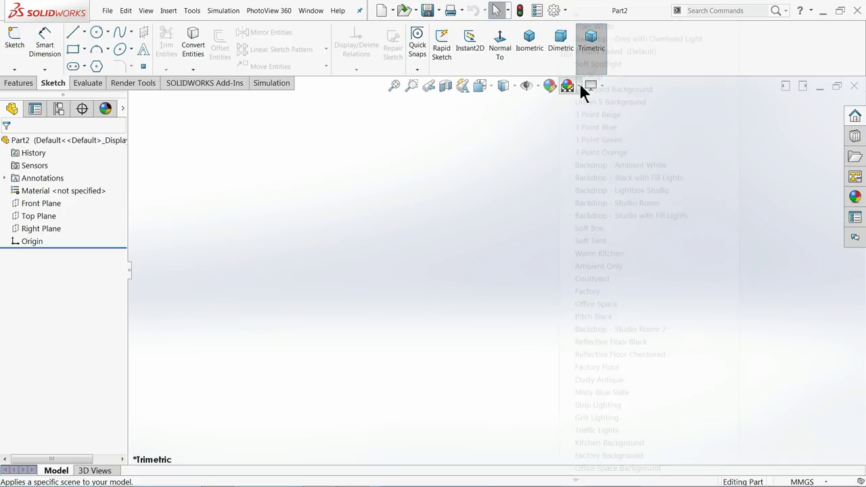
{"action": "left_click", "coordinate": [592, 27]}
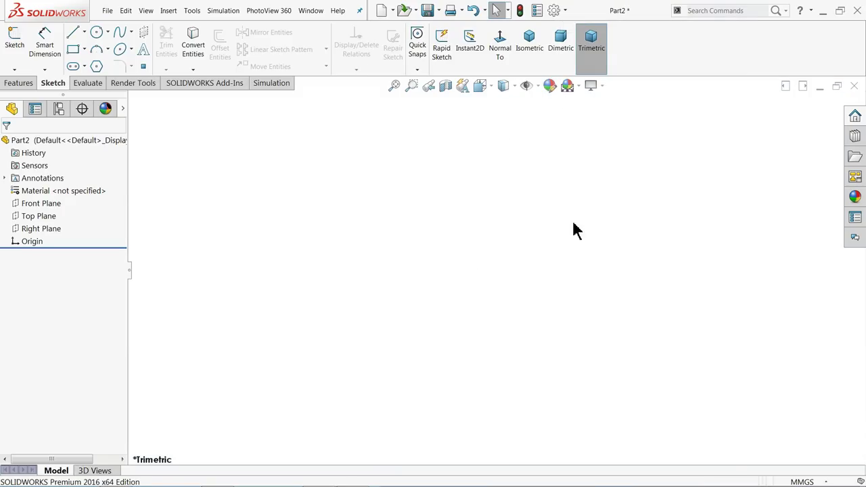
{"action": "left_click", "coordinate": [826, 17]}
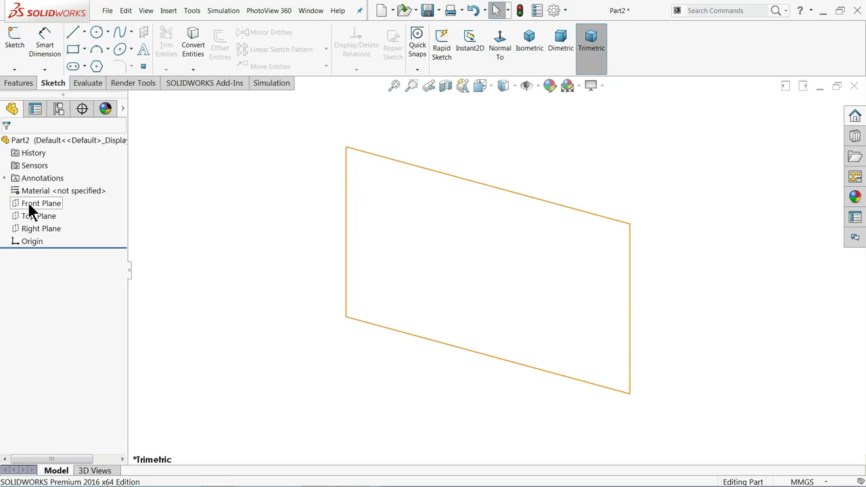
Step: Start a sketch on the Front Plane and draw a 60 mm diameter circle centred on the origin
{"action": "left_click", "coordinate": [26, 204]}
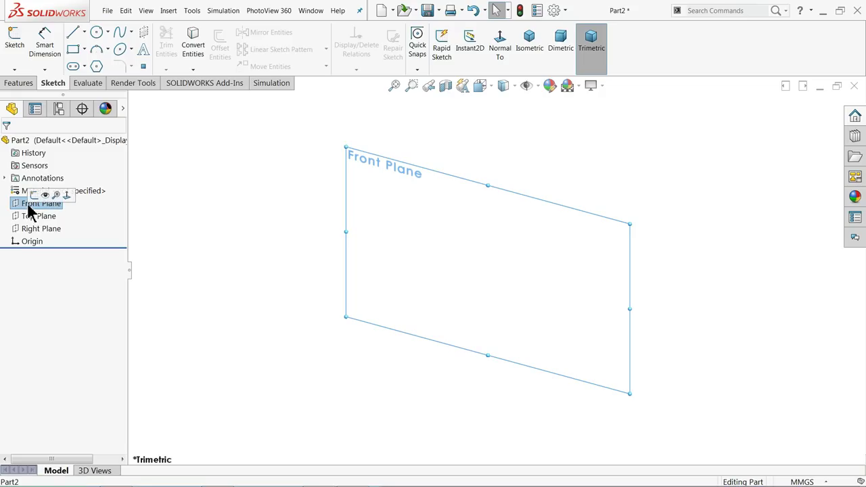
{"action": "left_click", "coordinate": [65, 195]}
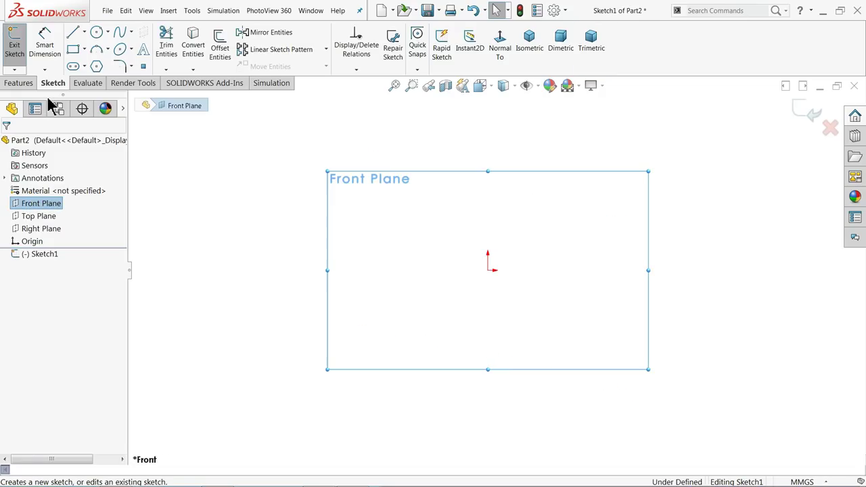
{"action": "left_click", "coordinate": [96, 32]}
{"action": "left_click", "coordinate": [487, 270]}
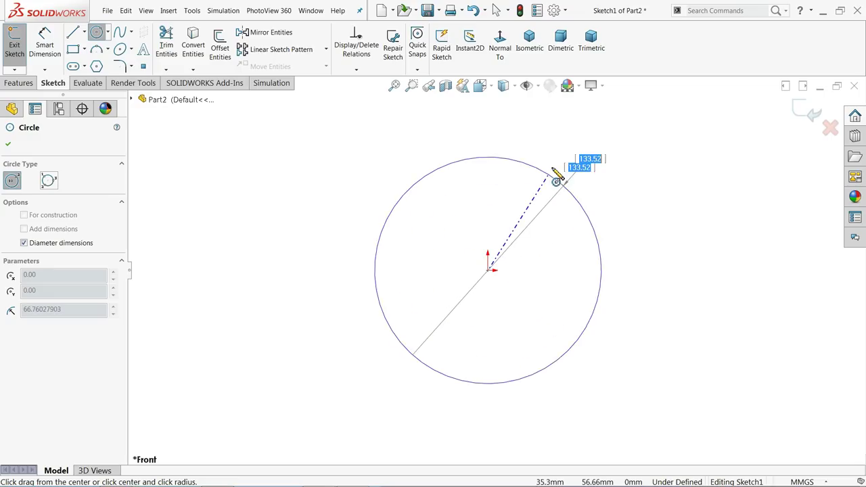
{"action": "type", "text": "60"}
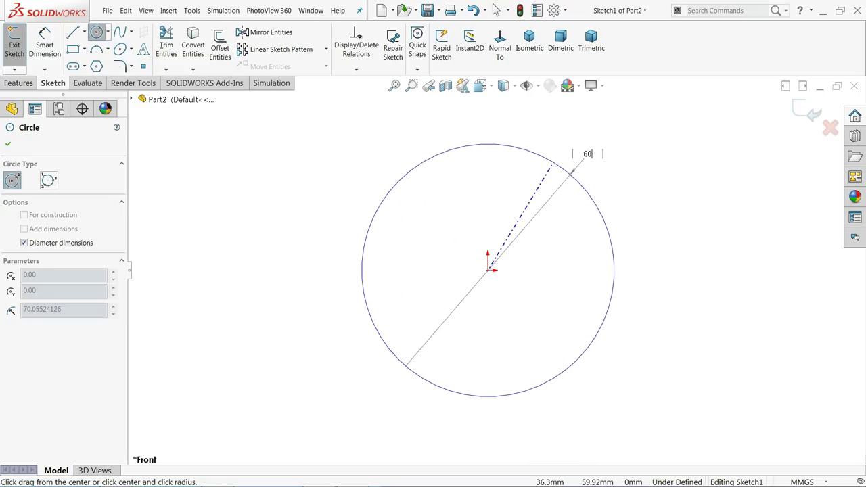
{"action": "type", "text": "60"}
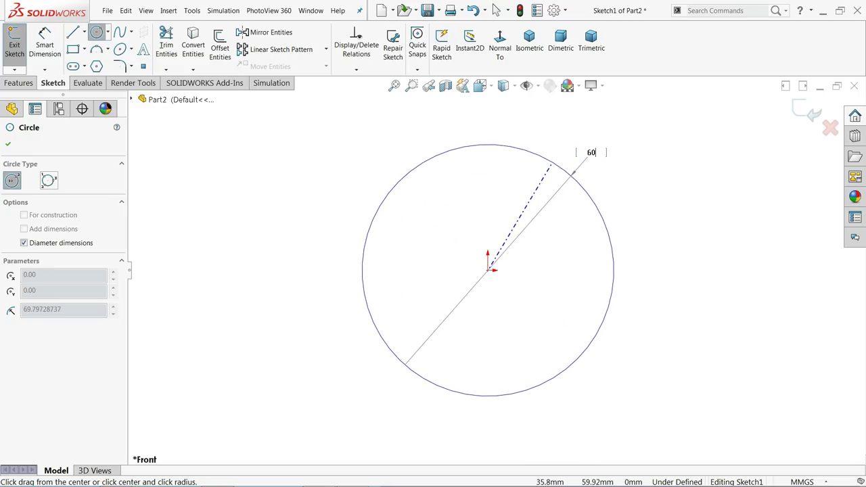
{"action": "key", "text": "Return"}
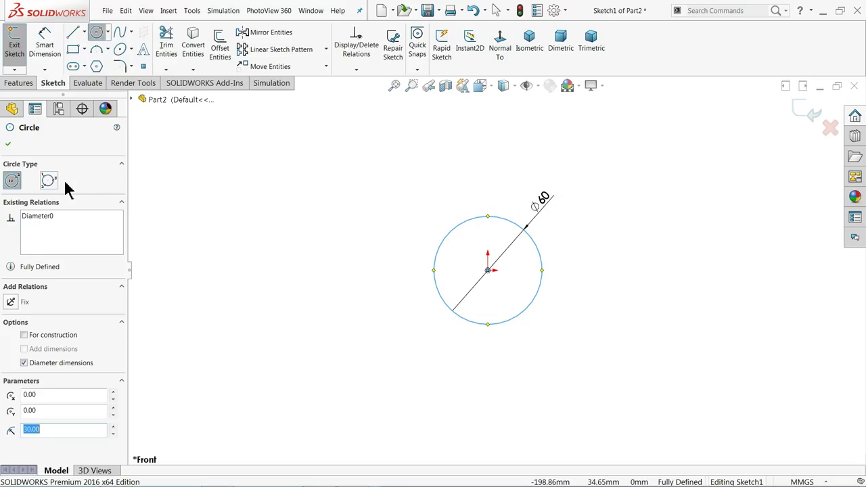
{"action": "left_click", "coordinate": [8, 145]}
Step: Change the circle's diameter dimension to display as a radius
{"action": "scroll", "coordinate": [552, 203], "scroll_direction": "down", "scroll_amount": 3}
{"action": "left_click", "coordinate": [527, 214]}
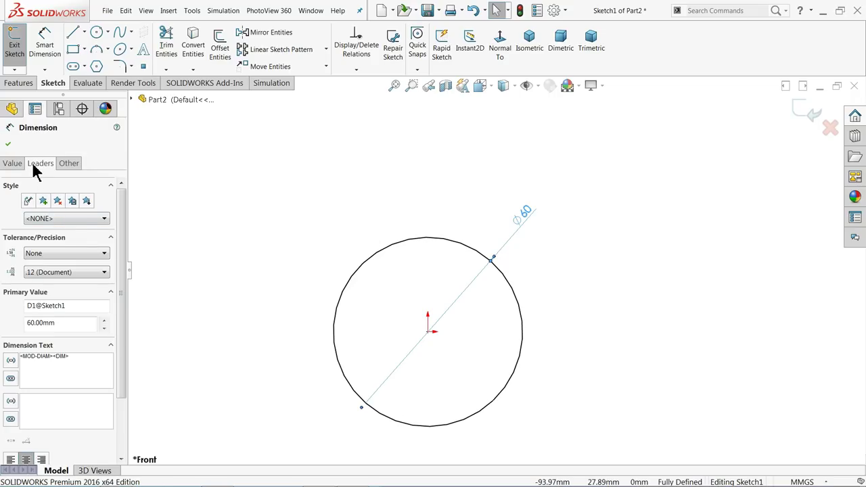
{"action": "left_click", "coordinate": [33, 164]}
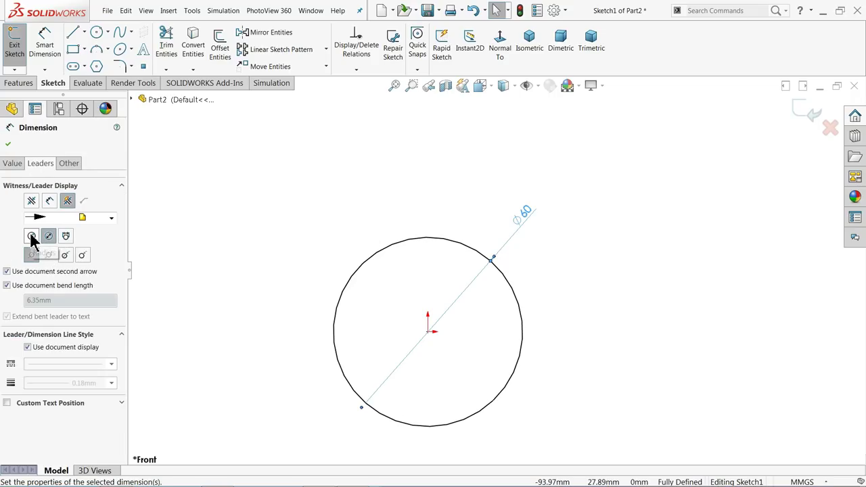
{"action": "left_click", "coordinate": [31, 236]}
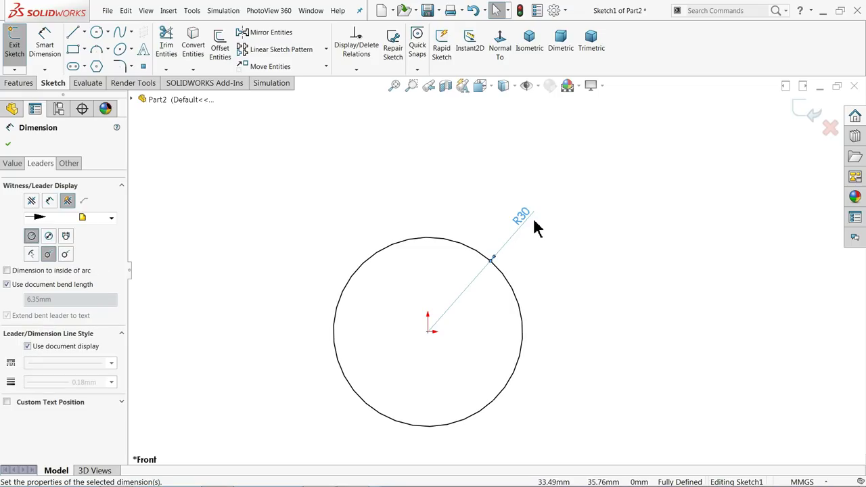
{"action": "left_click", "coordinate": [8, 143]}
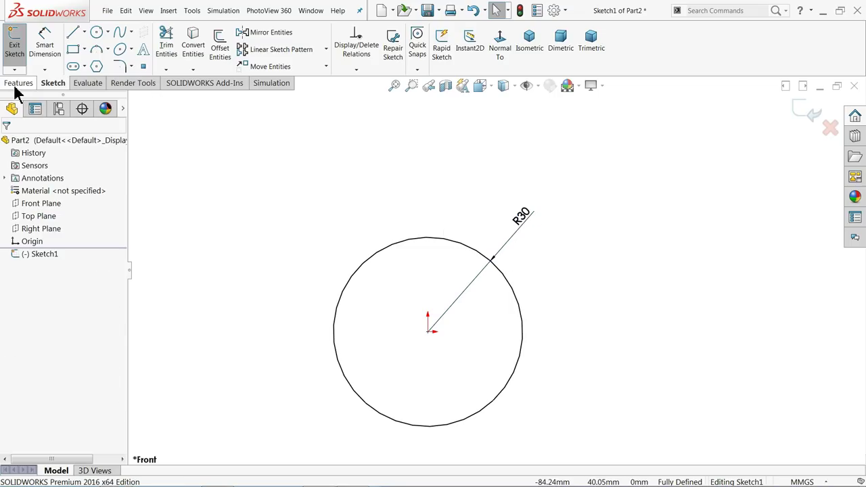
Step: Extrude the circle 87 mm with the Mid Plane end condition to form a solid cylinder
{"action": "left_click", "coordinate": [19, 83]}
{"action": "left_click", "coordinate": [22, 49]}
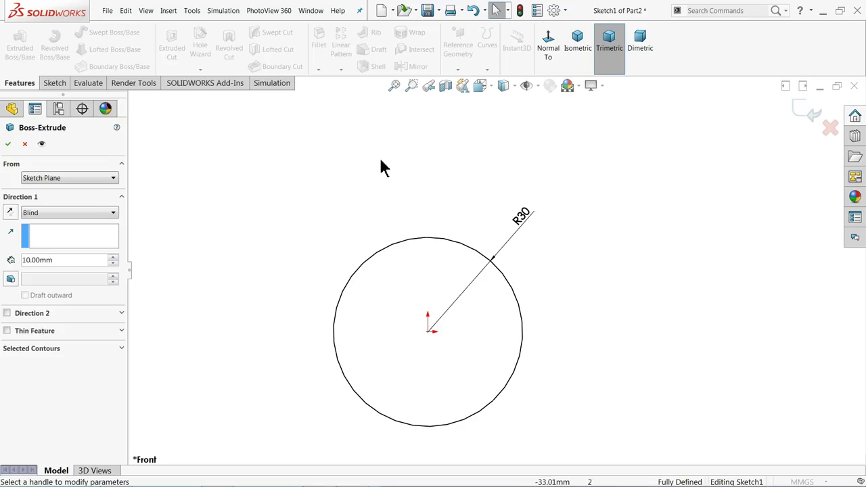
{"action": "type", "text": "87"}
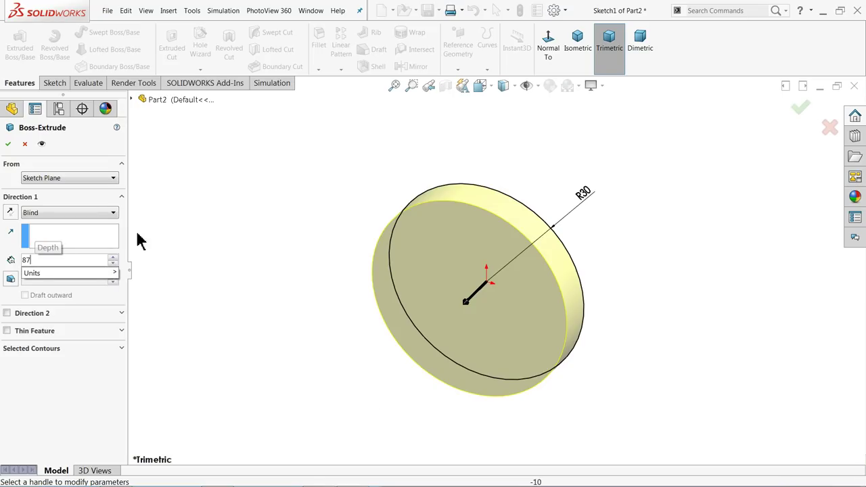
{"action": "key", "text": "Return"}
{"action": "left_click", "coordinate": [586, 44]}
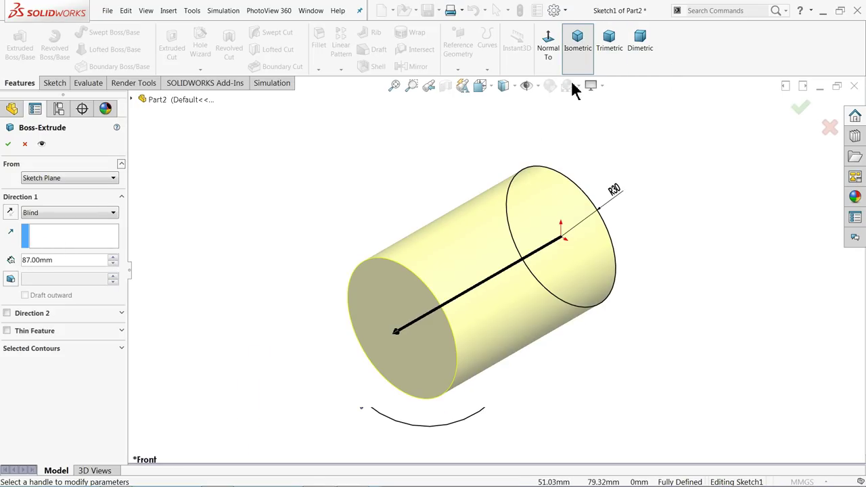
{"action": "left_click", "coordinate": [39, 213]}
{"action": "left_click", "coordinate": [38, 269]}
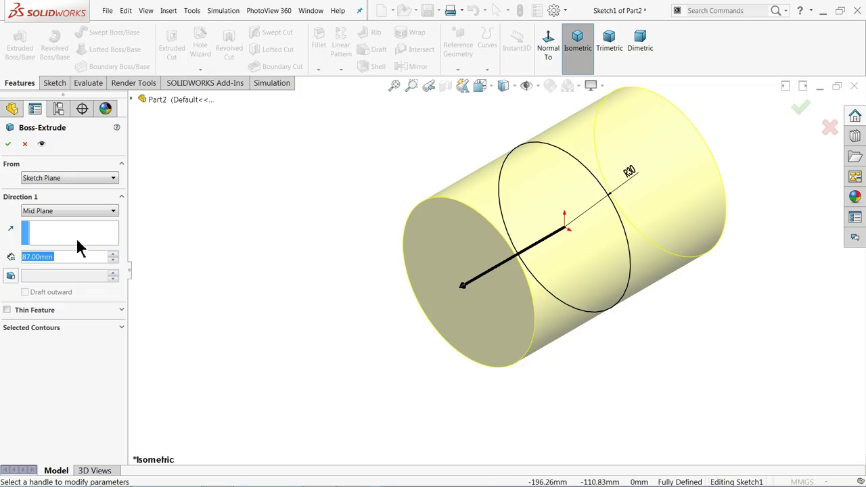
{"action": "left_click", "coordinate": [8, 143]}
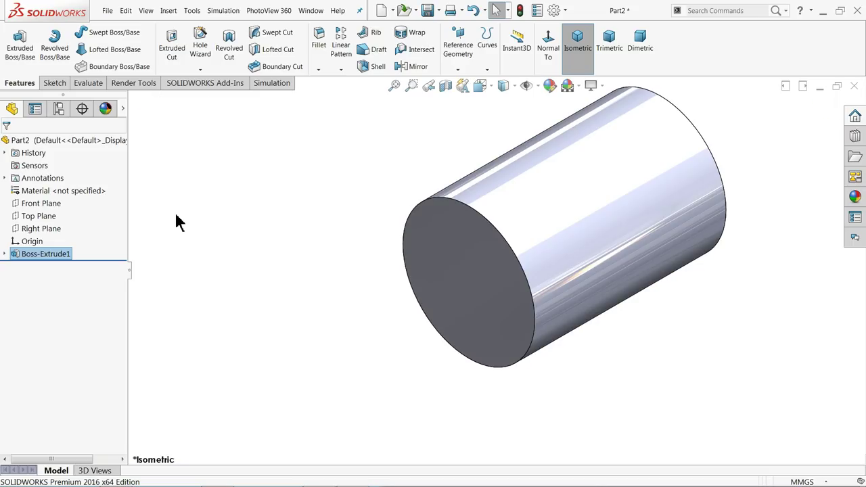
Step: Turn off RealView Graphics for the model display and clear the selection
{"action": "left_click", "coordinate": [601, 86]}
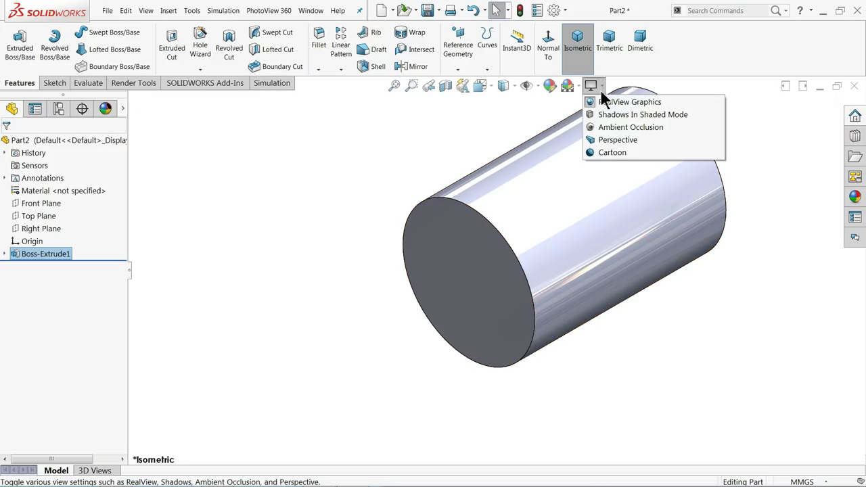
{"action": "left_click", "coordinate": [606, 103]}
{"action": "scroll", "coordinate": [714, 138], "scroll_direction": "down", "scroll_amount": 1}
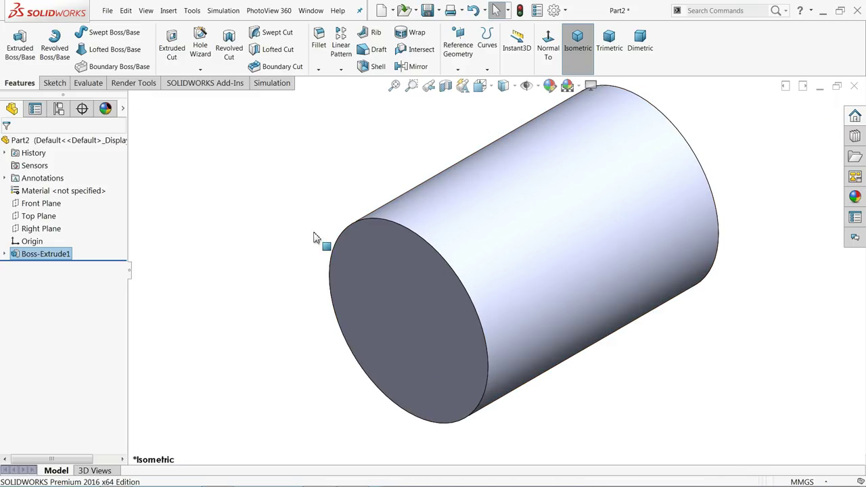
{"action": "left_click", "coordinate": [216, 223]}
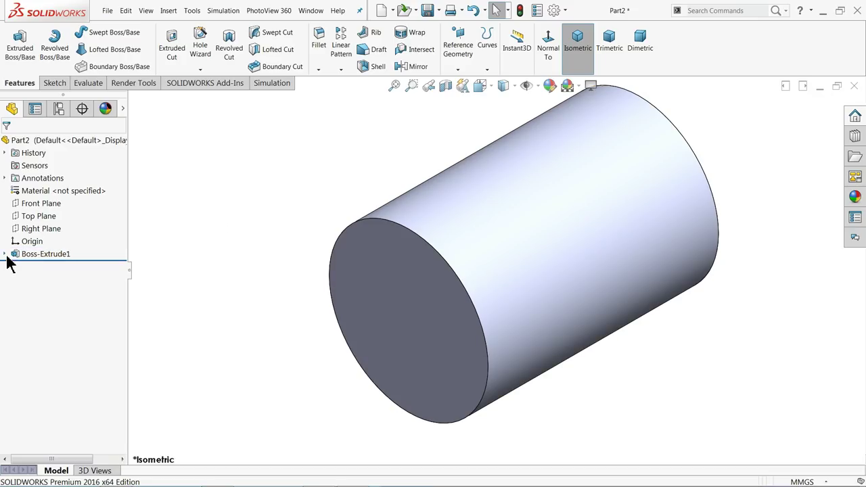
Step: Start a sketch on the Right Plane and draw a horizontal centerline through the origin between the cylinder's two end faces
{"action": "left_click", "coordinate": [33, 234]}
{"action": "left_click", "coordinate": [37, 218]}
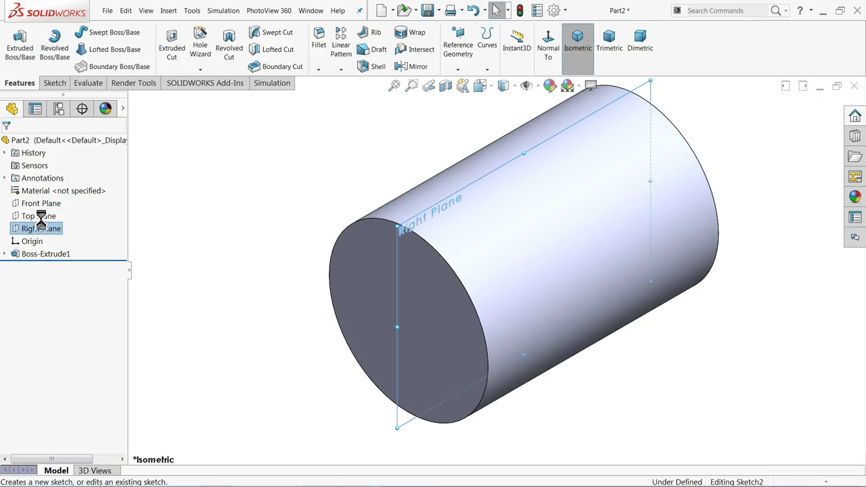
{"action": "left_click", "coordinate": [509, 48]}
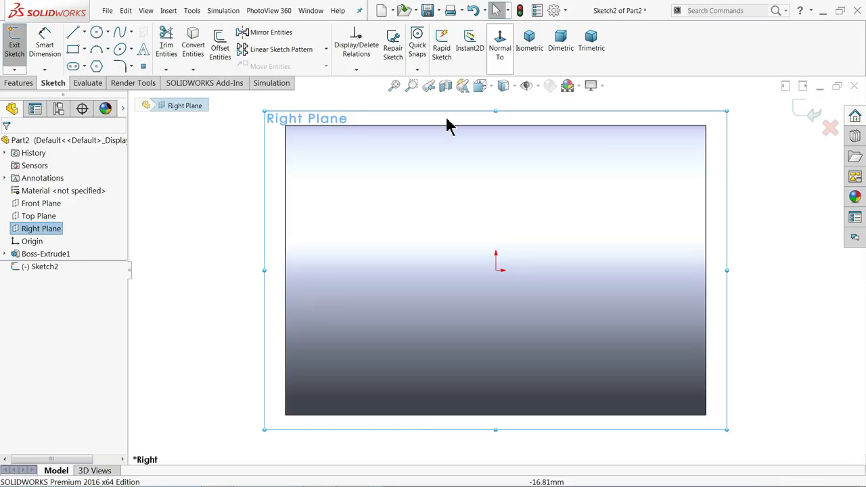
{"action": "left_click", "coordinate": [83, 33]}
{"action": "left_click", "coordinate": [88, 60]}
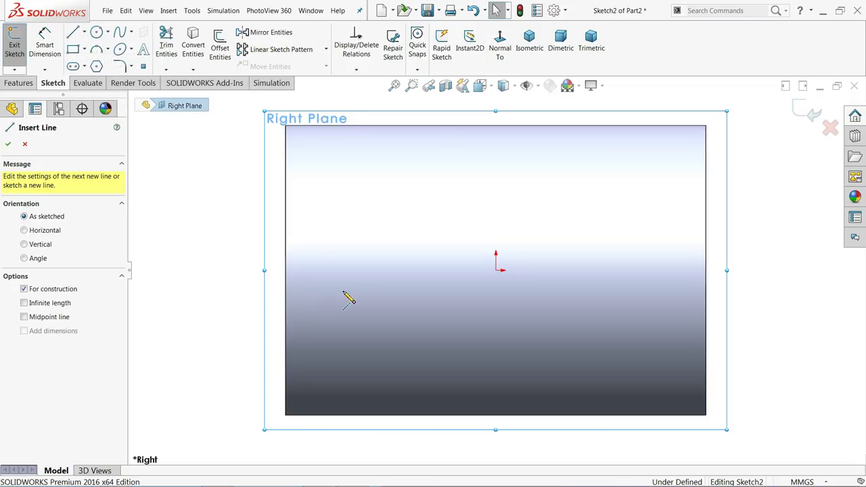
{"action": "left_click", "coordinate": [286, 270]}
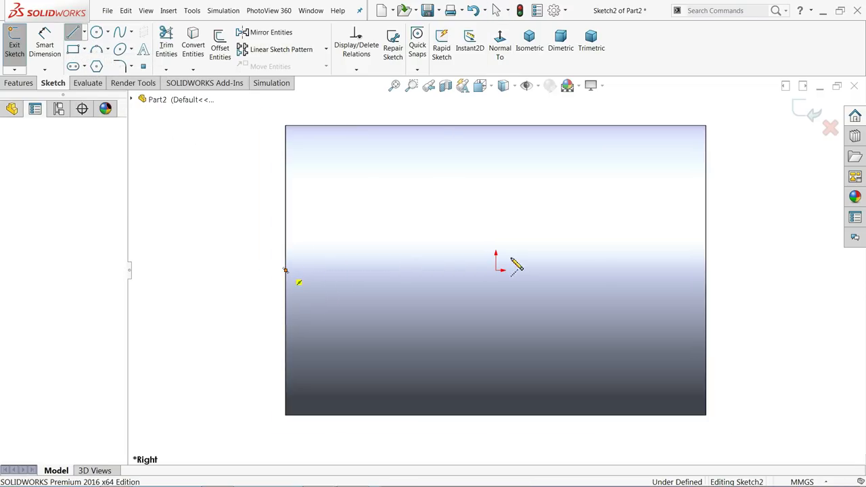
{"action": "left_click", "coordinate": [705, 270]}
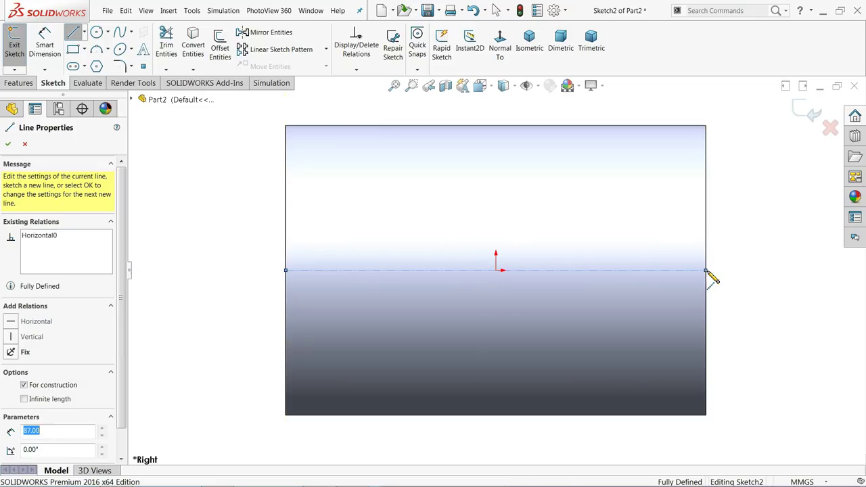
{"action": "right_click", "coordinate": [731, 238]}
{"action": "left_click", "coordinate": [754, 243]}
{"action": "scroll", "coordinate": [587, 327], "scroll_direction": "up", "scroll_amount": 3}
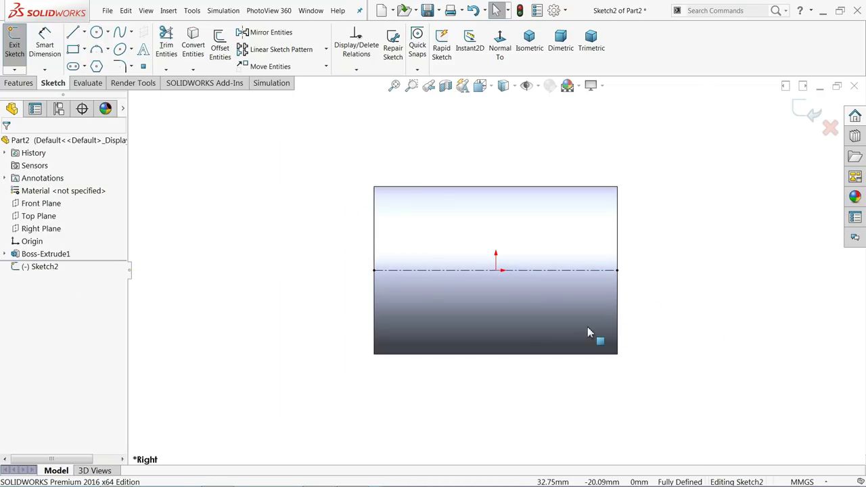
{"action": "scroll", "coordinate": [587, 332], "scroll_direction": "down", "scroll_amount": 3}
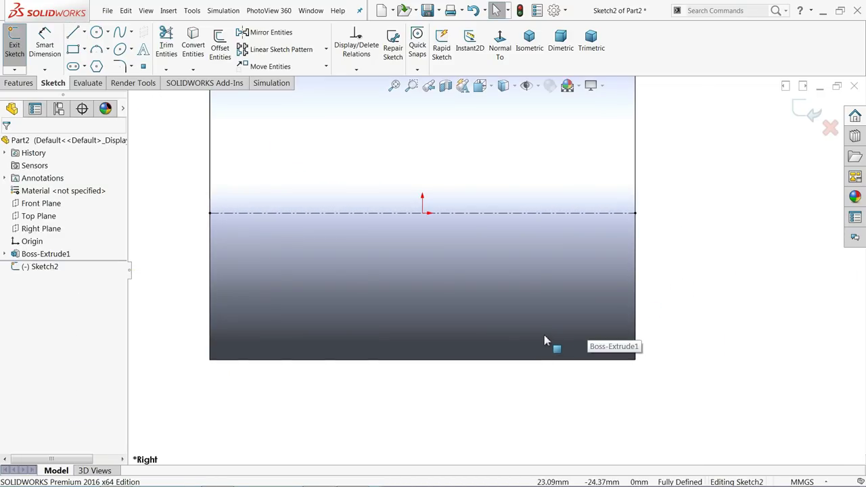
Step: Draw a horizontal line about 12 mm long, running inward from the cylinder's left end face below the centerline
{"action": "left_click", "coordinate": [71, 34]}
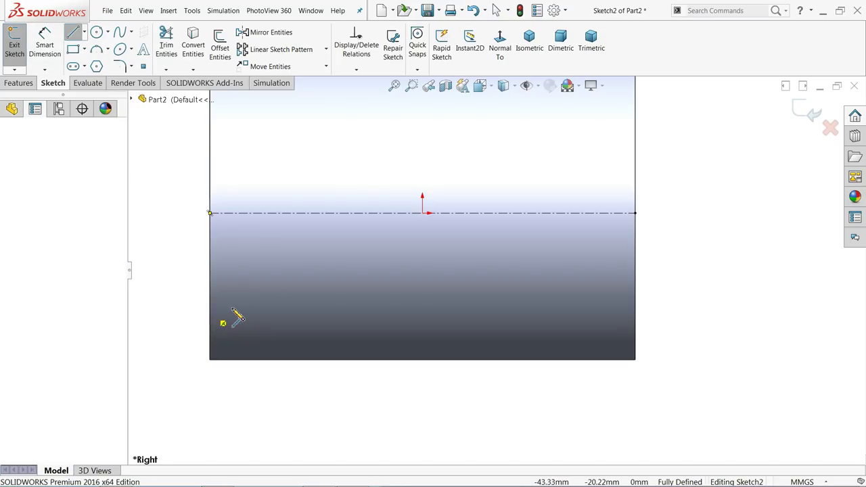
{"action": "left_click", "coordinate": [208, 310]}
{"action": "left_click", "coordinate": [280, 311]}
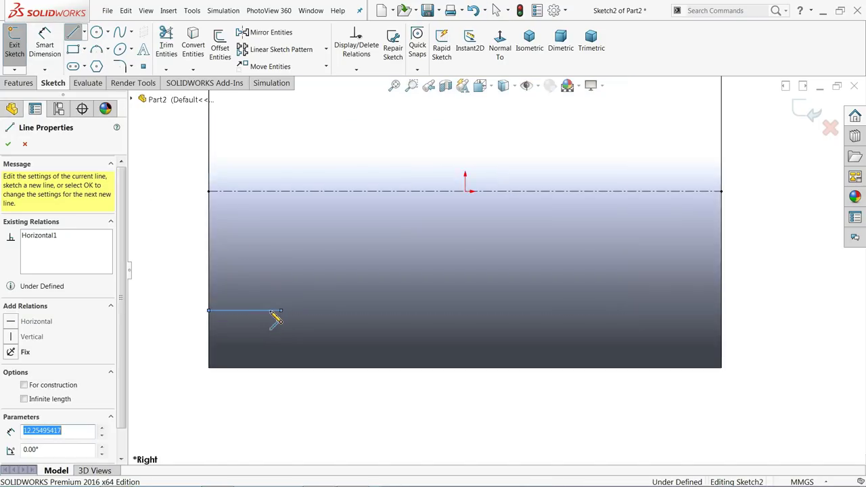
{"action": "scroll", "coordinate": [275, 318], "scroll_direction": "down", "scroll_amount": 2}
{"action": "mouse_move", "coordinate": [311, 305]}
{"action": "left_click", "coordinate": [346, 269]}
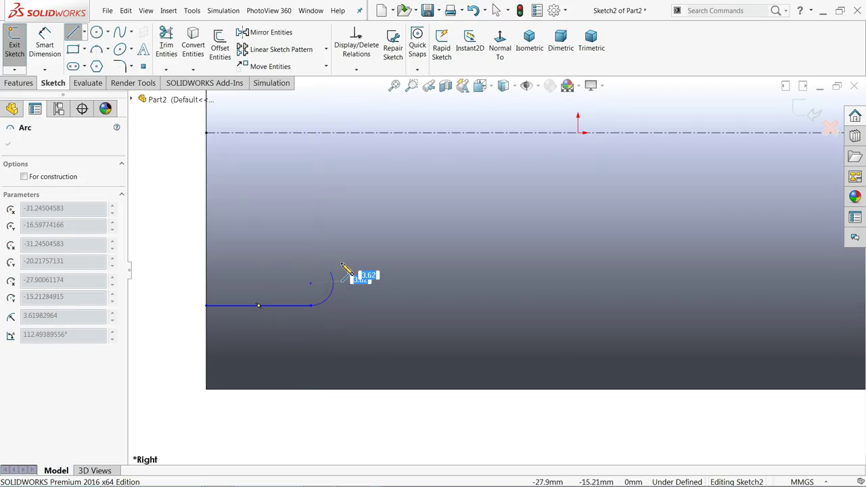
{"action": "right_click", "coordinate": [350, 267]}
{"action": "left_click", "coordinate": [383, 271]}
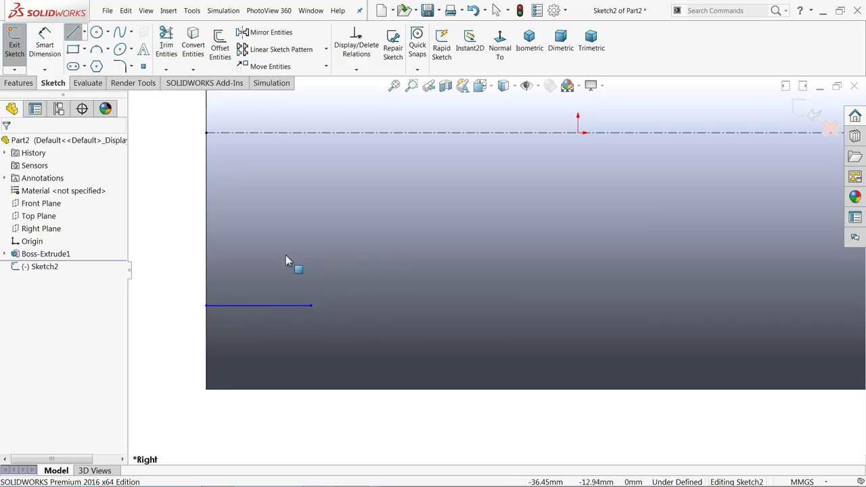
Step: Draw a three-point arc of about 10 mm radius rising from the line's inner end toward the middle of the cylinder
{"action": "left_click", "coordinate": [97, 54]}
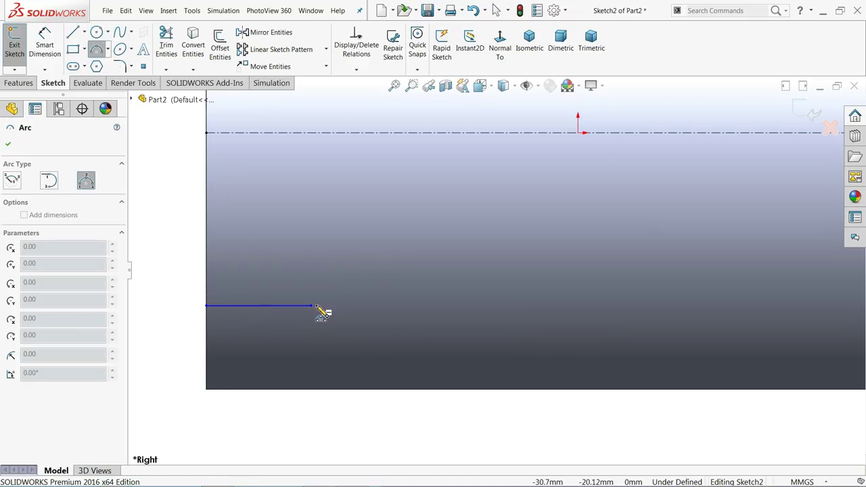
{"action": "left_click", "coordinate": [311, 306]}
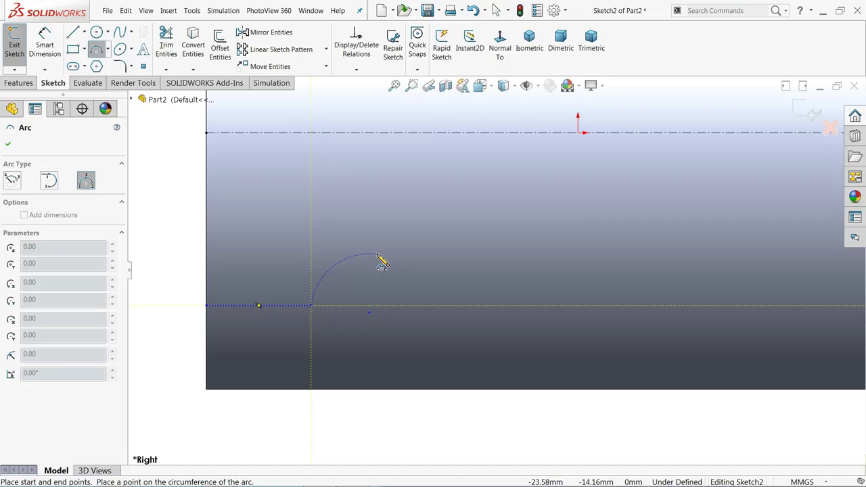
{"action": "left_click", "coordinate": [378, 256]}
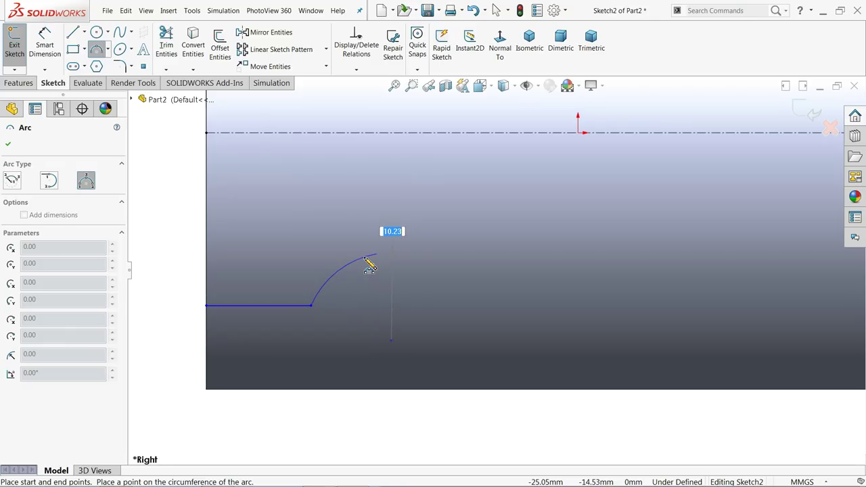
{"action": "left_click", "coordinate": [370, 266]}
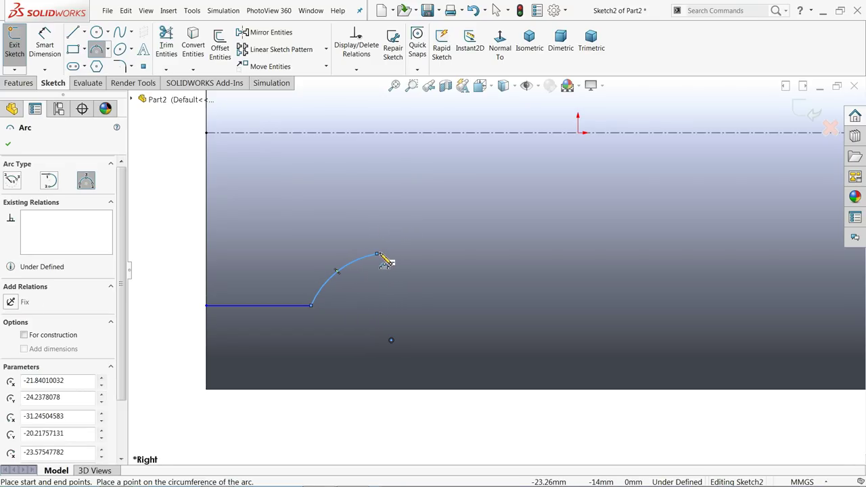
{"action": "scroll", "coordinate": [443, 261], "scroll_direction": "up", "scroll_amount": 2}
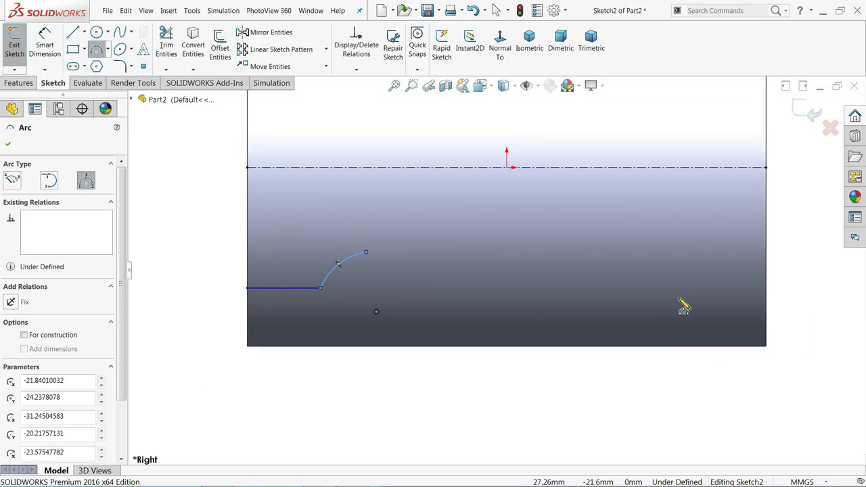
{"action": "left_click", "coordinate": [269, 35]}
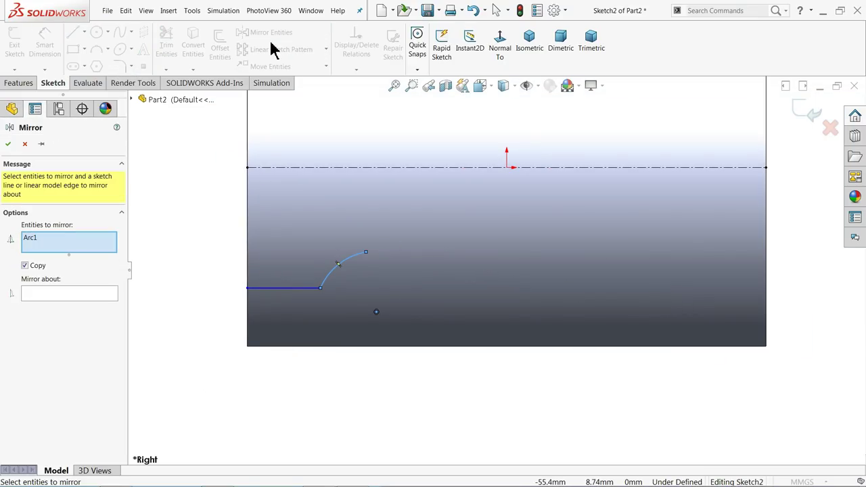
{"action": "left_click", "coordinate": [298, 288]}
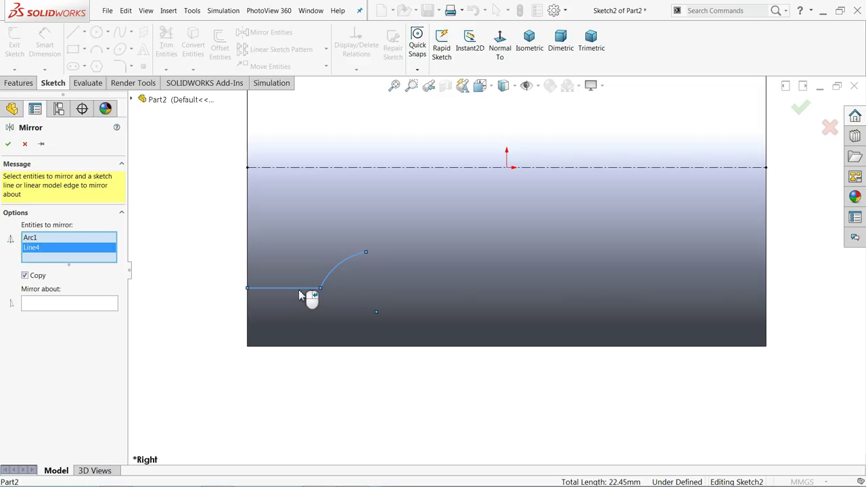
{"action": "left_click", "coordinate": [25, 144]}
Step: Draw a vertical centerline from the origin down to the cylinder's lower edge
{"action": "left_click", "coordinate": [84, 32]}
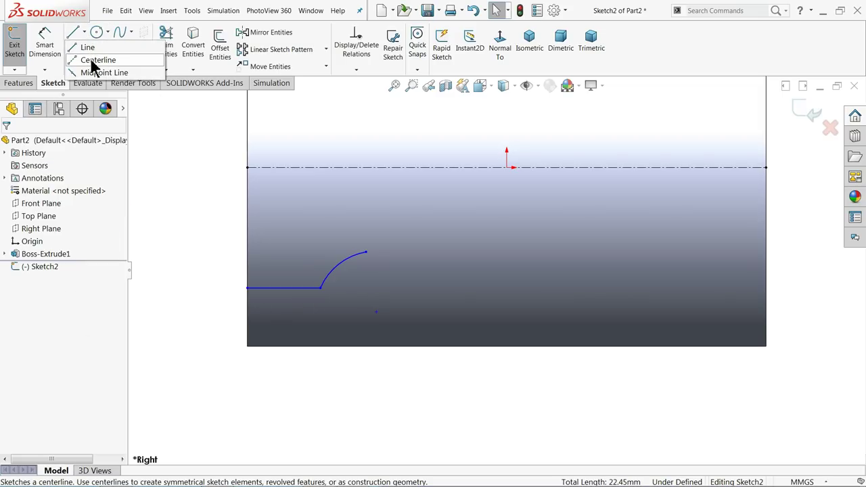
{"action": "left_click", "coordinate": [95, 61]}
{"action": "left_click", "coordinate": [507, 168]}
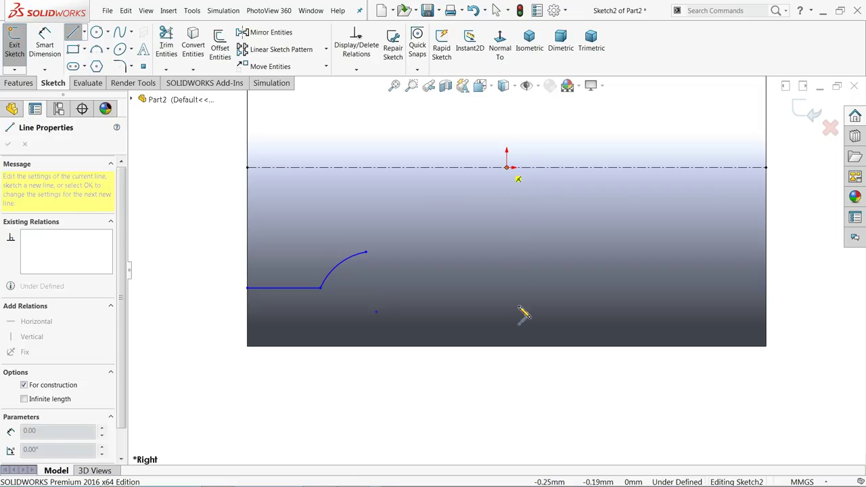
{"action": "left_click", "coordinate": [506, 347]}
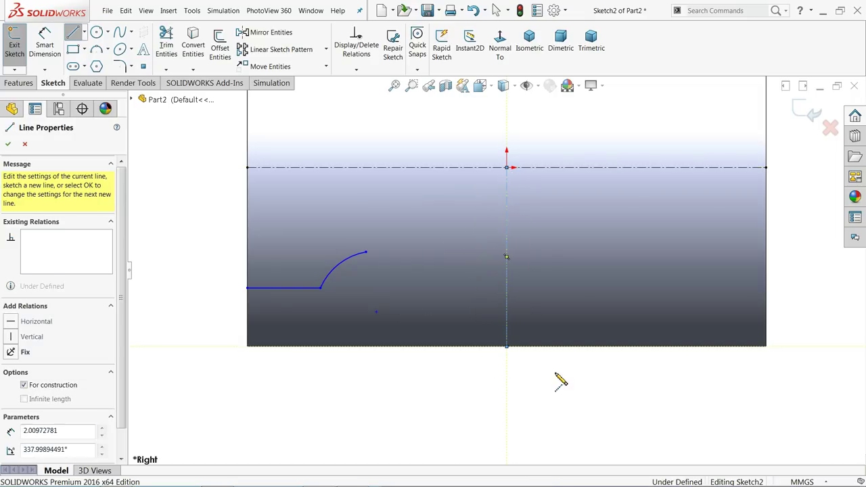
{"action": "right_click", "coordinate": [560, 379]}
{"action": "left_click", "coordinate": [586, 342]}
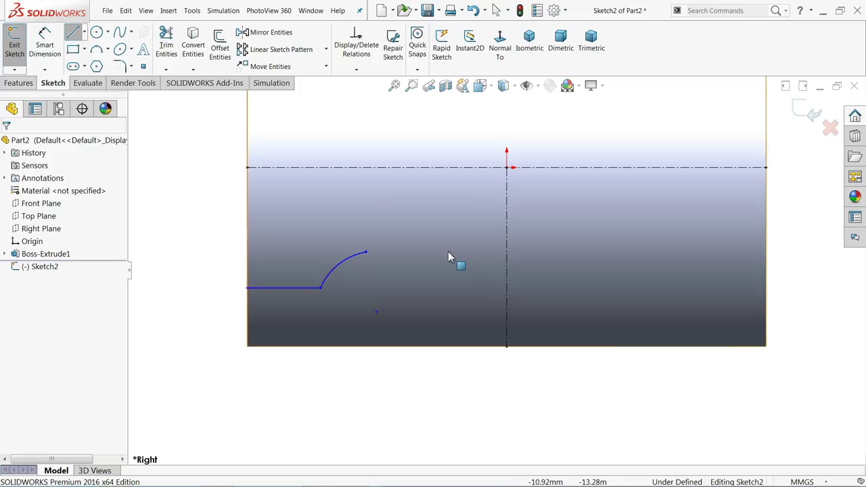
Step: Mirror the horizontal line and its arc about the vertical centerline, keeping the originals
{"action": "left_click", "coordinate": [404, 224]}
{"action": "left_click", "coordinate": [269, 38]}
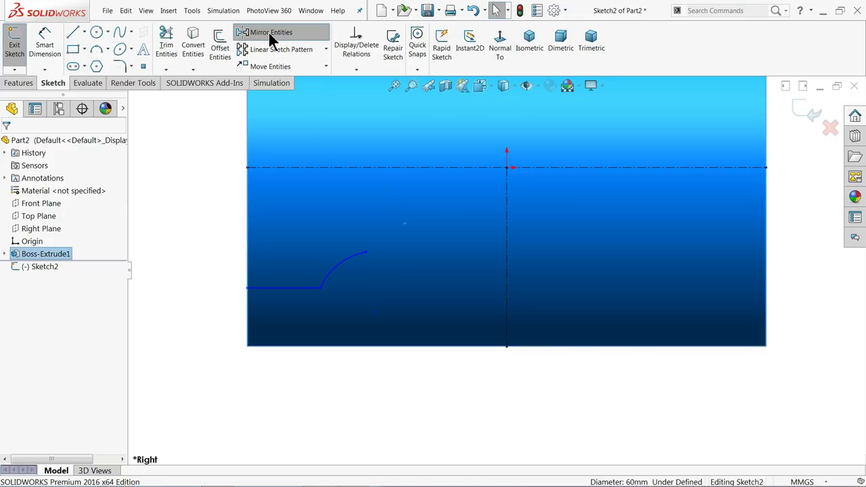
{"action": "left_click_drag", "start_coordinate": [387, 222], "coordinate": [190, 330]}
{"action": "left_click", "coordinate": [105, 309]}
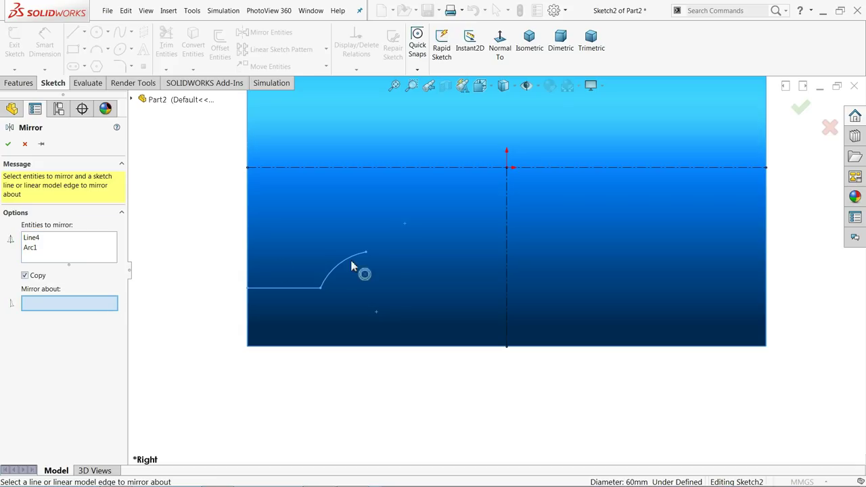
{"action": "left_click", "coordinate": [508, 257]}
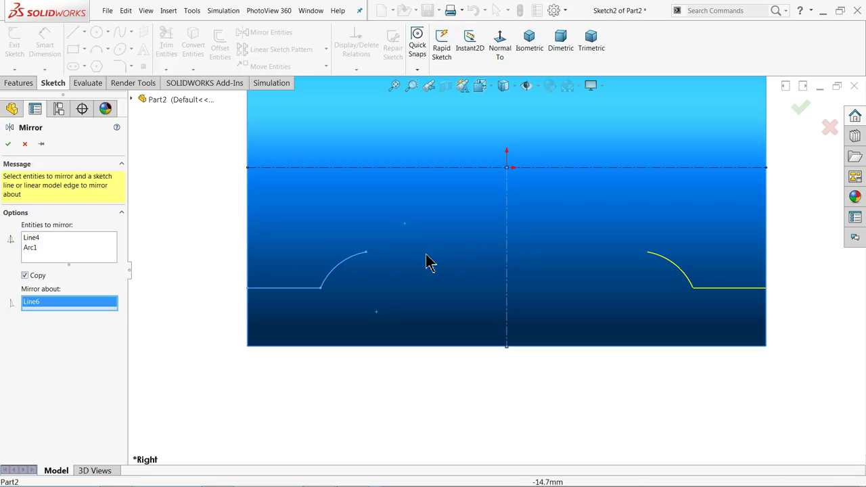
{"action": "left_click", "coordinate": [8, 144]}
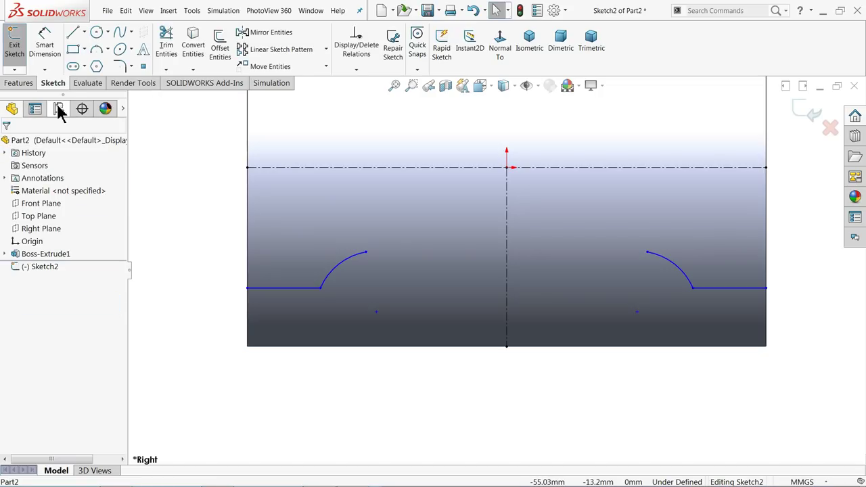
Step: Draw a downward-bulging three-point arc joining the inner endpoints of the two mirrored arcs
{"action": "left_click", "coordinate": [96, 54]}
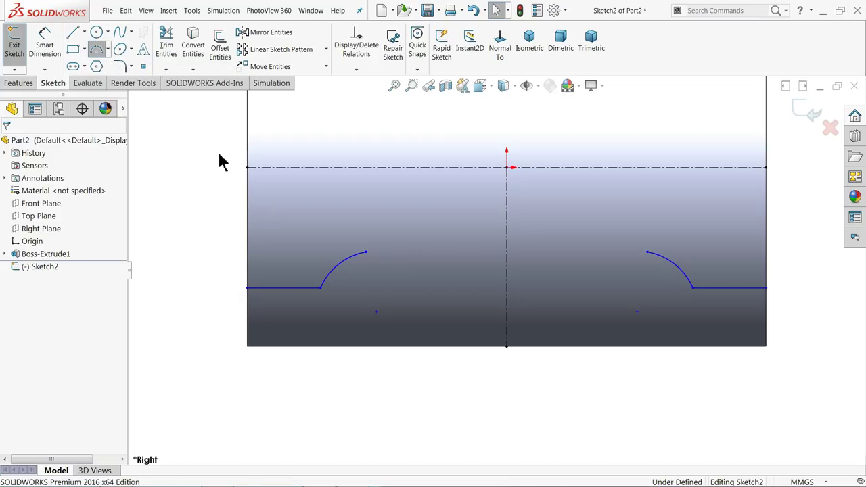
{"action": "left_click", "coordinate": [367, 253]}
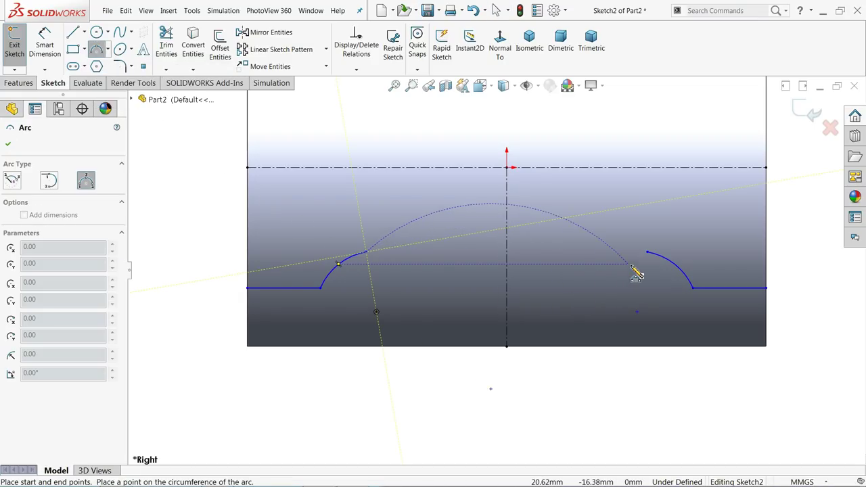
{"action": "left_click", "coordinate": [647, 252]}
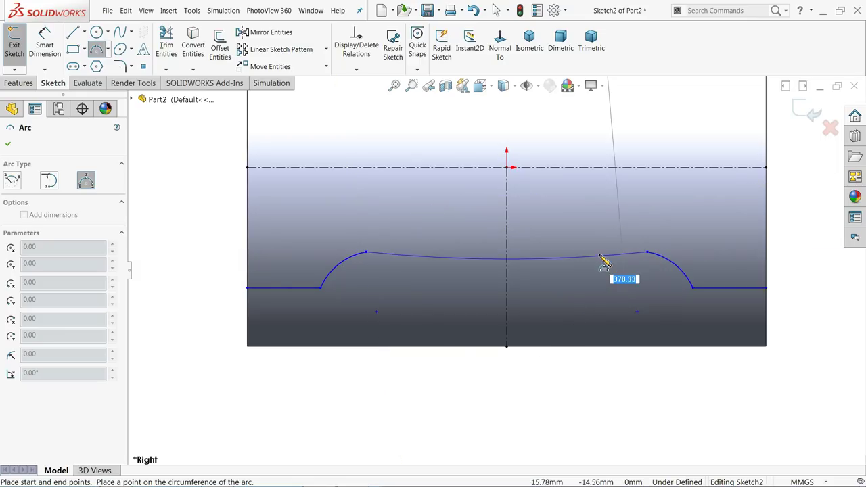
{"action": "left_click", "coordinate": [537, 328]}
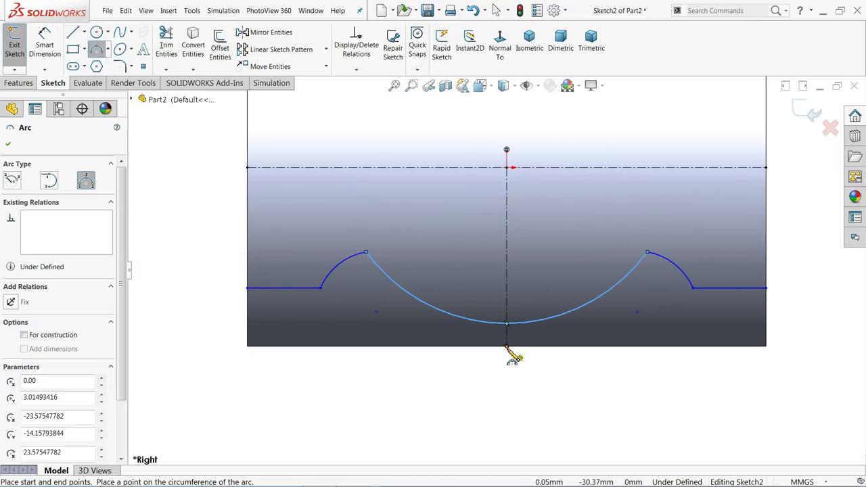
{"action": "key", "text": "Escape"}
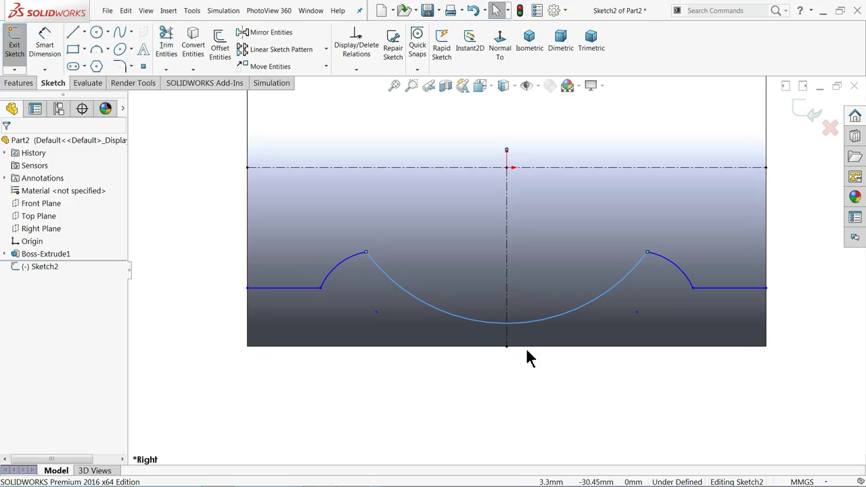
{"action": "left_click", "coordinate": [508, 347], "text": "ctrl"}
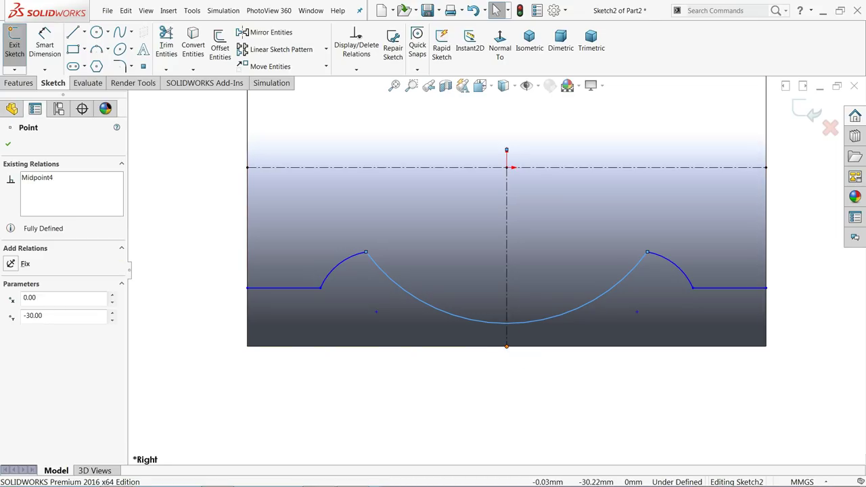
{"action": "left_click", "coordinate": [439, 401]}
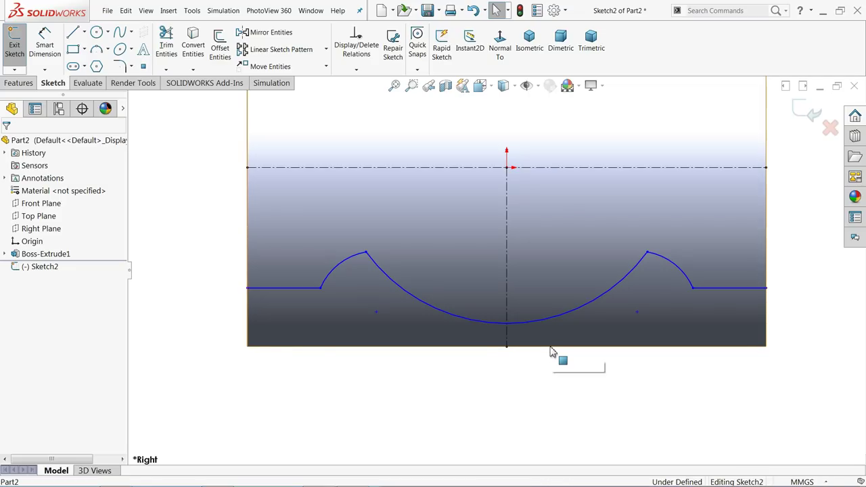
{"action": "scroll", "coordinate": [554, 357], "scroll_direction": "down", "scroll_amount": 3}
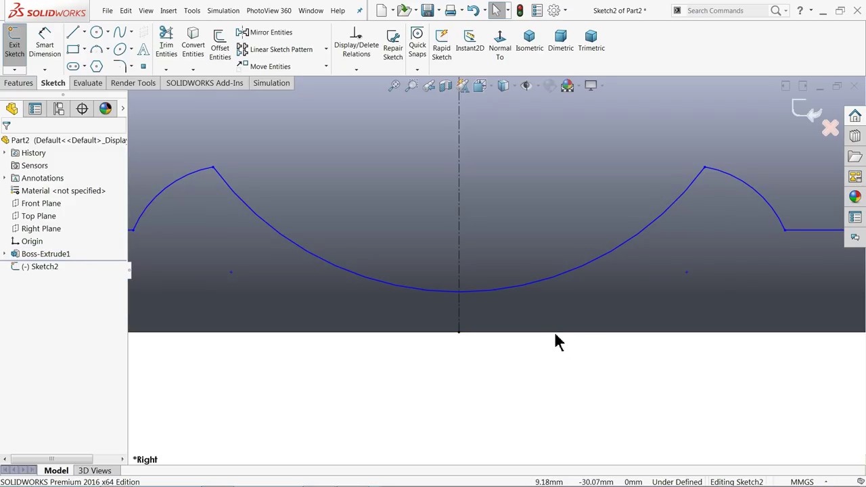
{"action": "scroll", "coordinate": [521, 341], "scroll_direction": "up", "scroll_amount": 3}
{"action": "scroll", "coordinate": [406, 172], "scroll_direction": "down", "scroll_amount": 3}
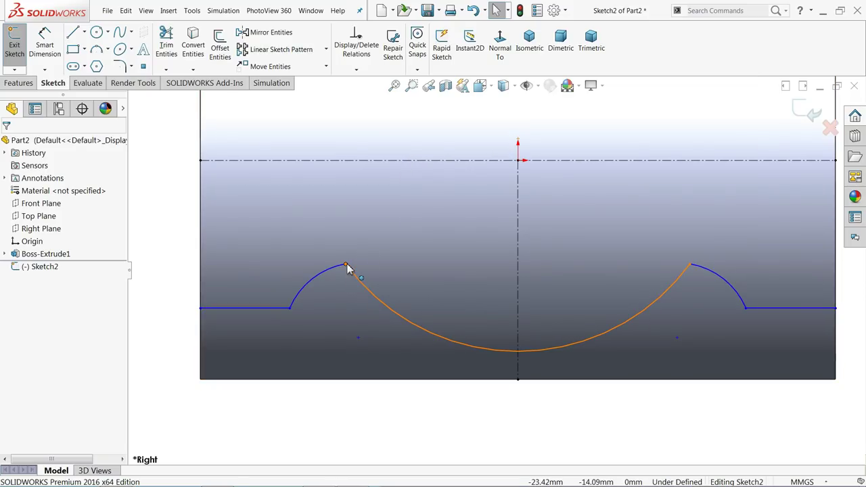
Step: Make the left arc and the large middle arc tangent at their shared endpoint
{"action": "left_click", "coordinate": [348, 267]}
{"action": "left_click", "coordinate": [372, 226]}
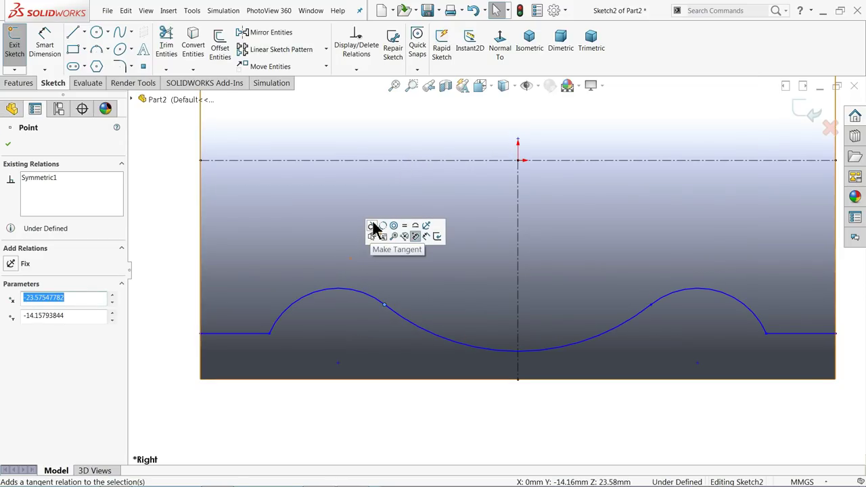
{"action": "scroll", "coordinate": [446, 310], "scroll_direction": "up", "scroll_amount": 2}
{"action": "left_click", "coordinate": [463, 414]}
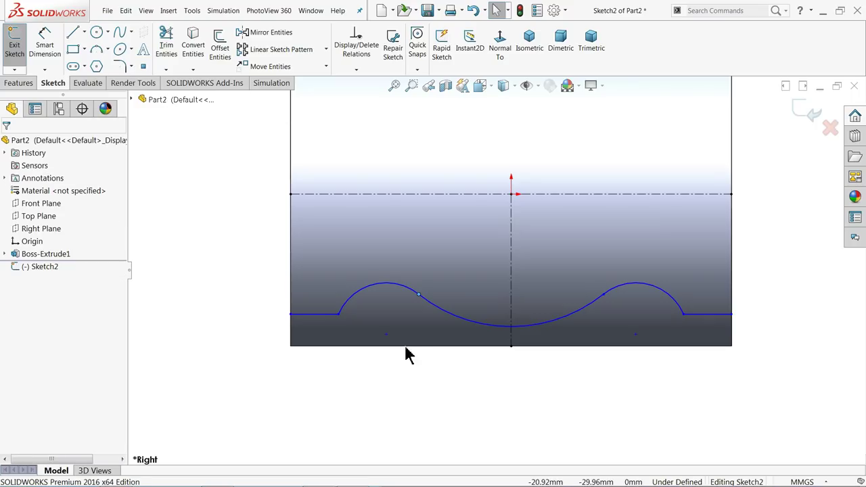
Step: Dimension the left horizontal line's length and set it to 11.5 mm
{"action": "left_click", "coordinate": [317, 314]}
{"action": "left_click", "coordinate": [316, 375]}
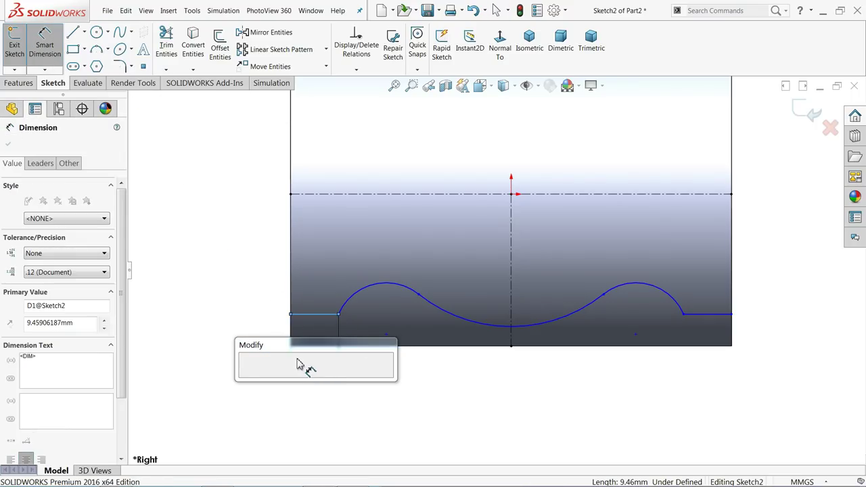
{"action": "key", "text": "Return"}
{"action": "left_click", "coordinate": [241, 284]}
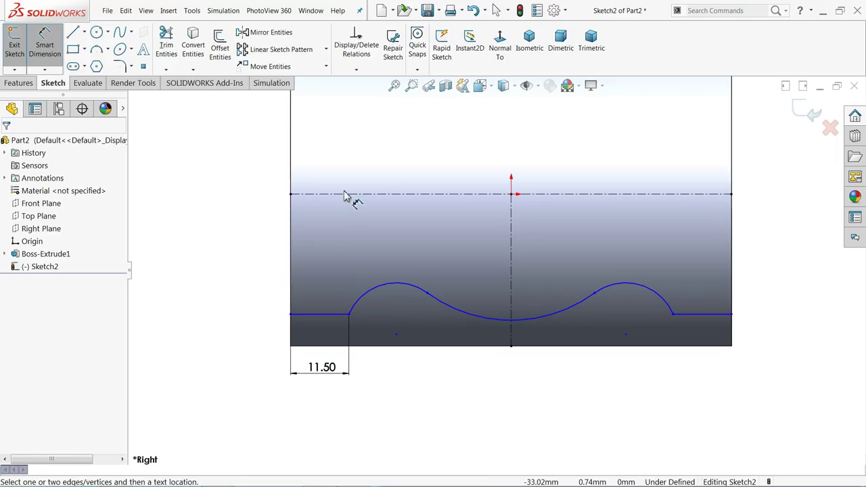
Step: Dimension the vertical distance between the horizontal centerline and the left profile line as 24.5 mm
{"action": "left_click", "coordinate": [337, 195]}
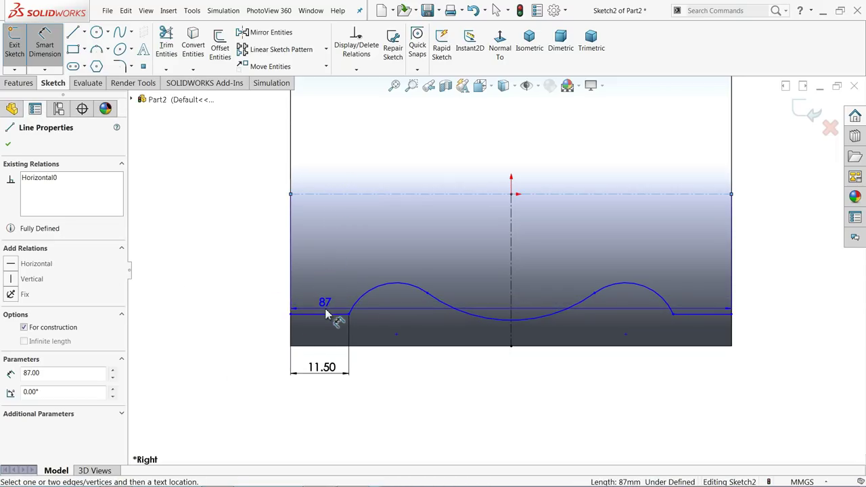
{"action": "left_click", "coordinate": [323, 314]}
{"action": "left_click", "coordinate": [269, 272]}
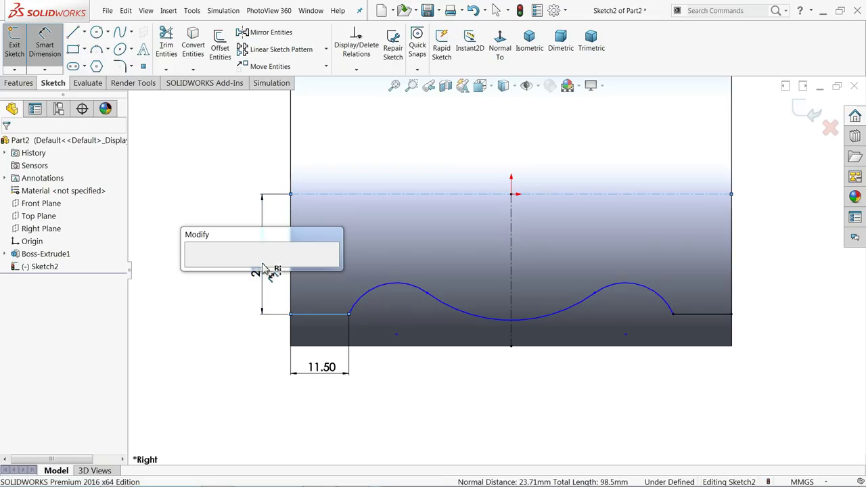
{"action": "type", "text": "24.5"}
{"action": "key", "text": "Return"}
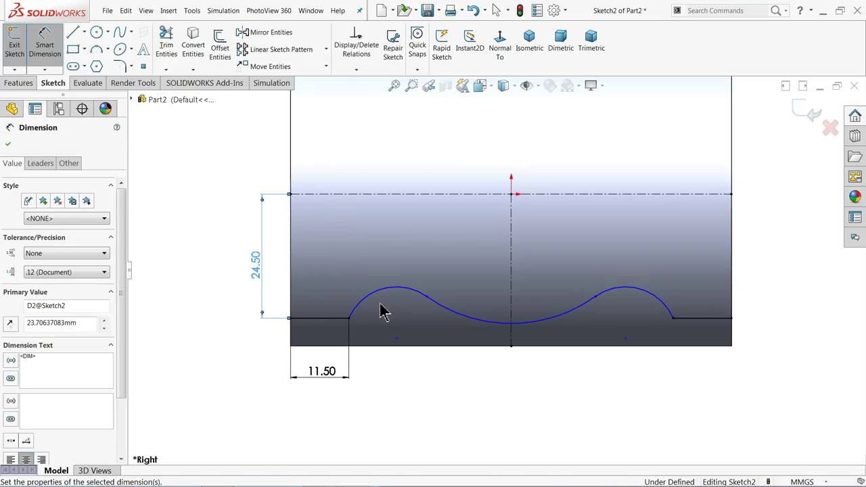
Step: Dimension the left small arc's radius and set it to 5 mm
{"action": "left_click", "coordinate": [387, 296]}
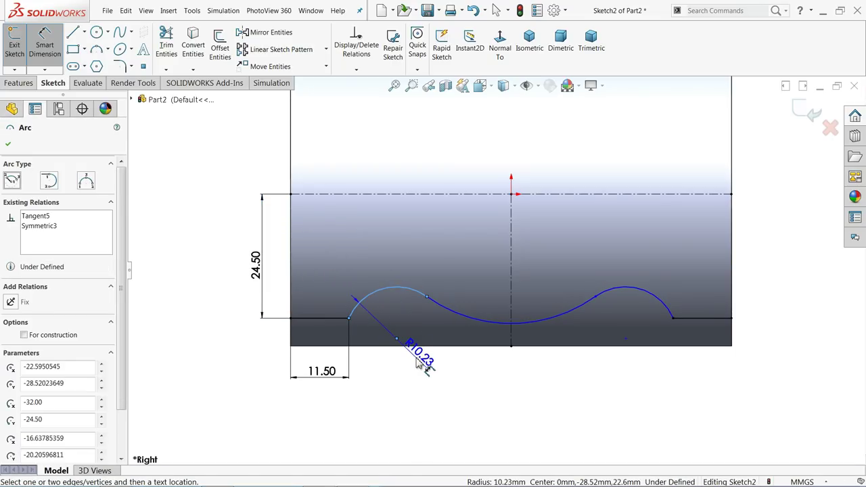
{"action": "left_click", "coordinate": [427, 379]}
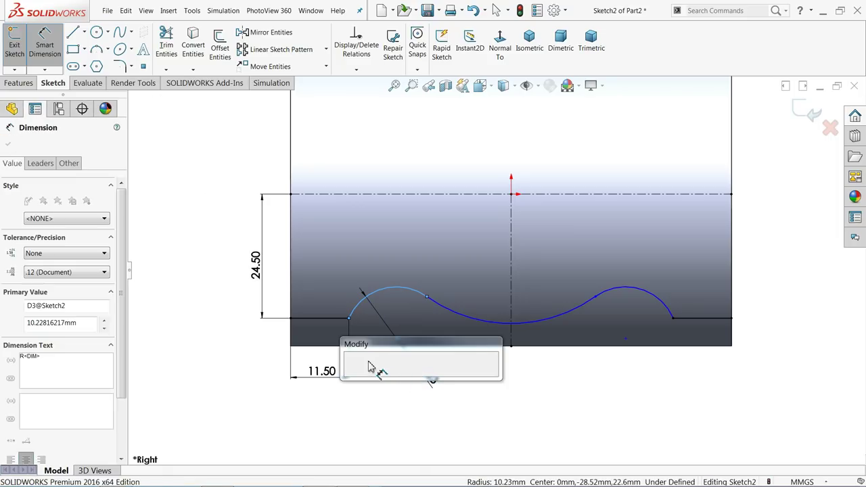
{"action": "type", "text": "5"}
{"action": "left_click", "coordinate": [353, 376]}
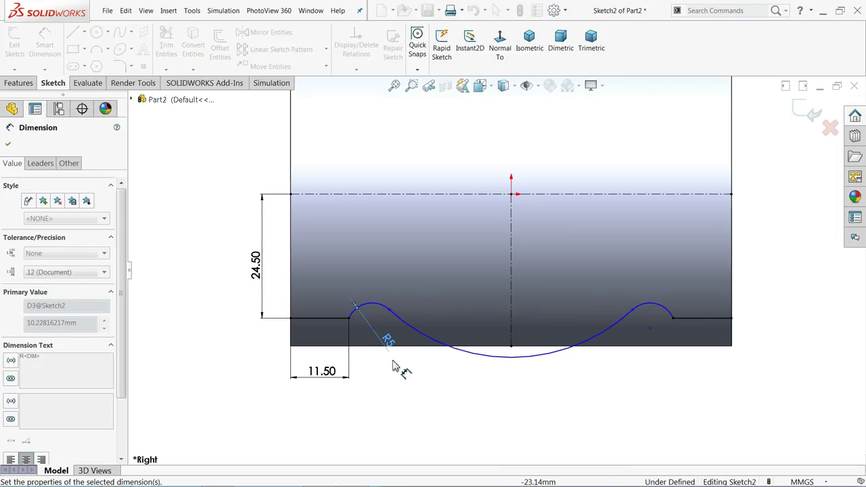
{"action": "scroll", "coordinate": [596, 354], "scroll_direction": "down", "scroll_amount": 4}
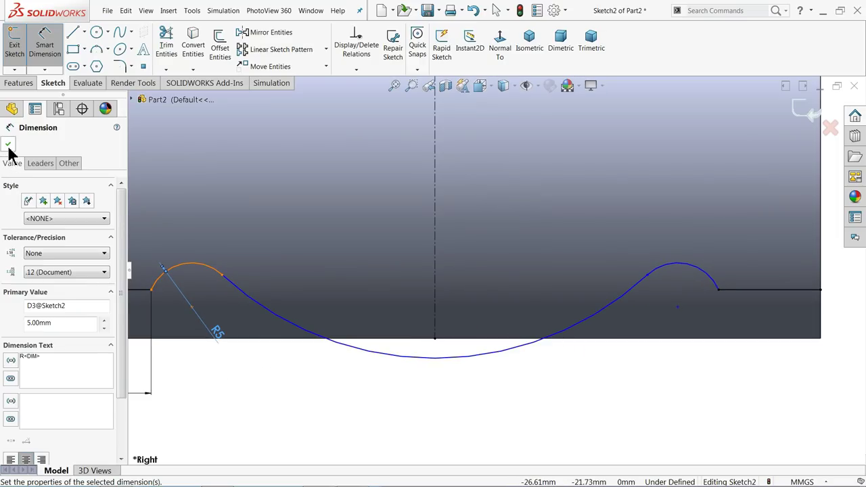
{"action": "left_click", "coordinate": [8, 144]}
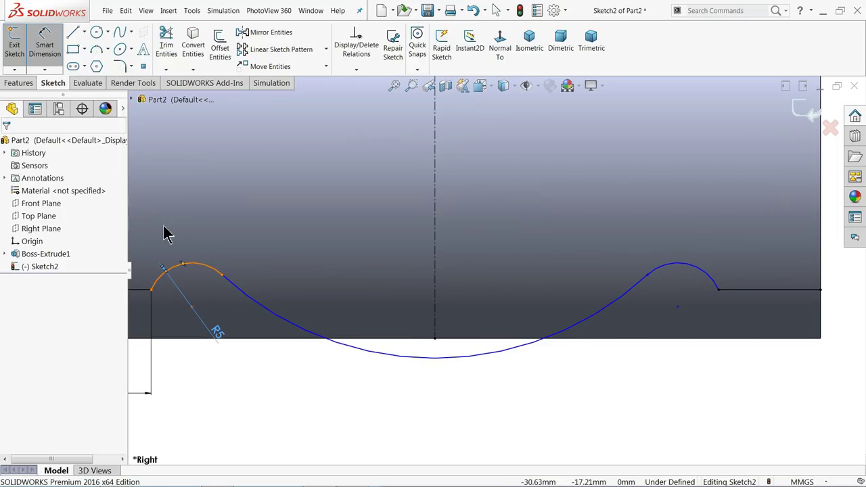
Step: Make the large middle arc coincident with the lower endpoint of the vertical centerline
{"action": "left_click", "coordinate": [438, 348]}
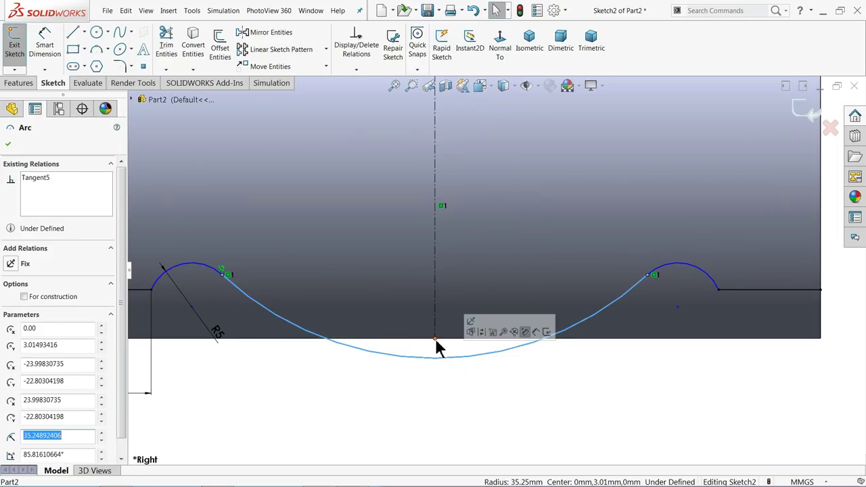
{"action": "left_click", "coordinate": [436, 339], "text": "ctrl"}
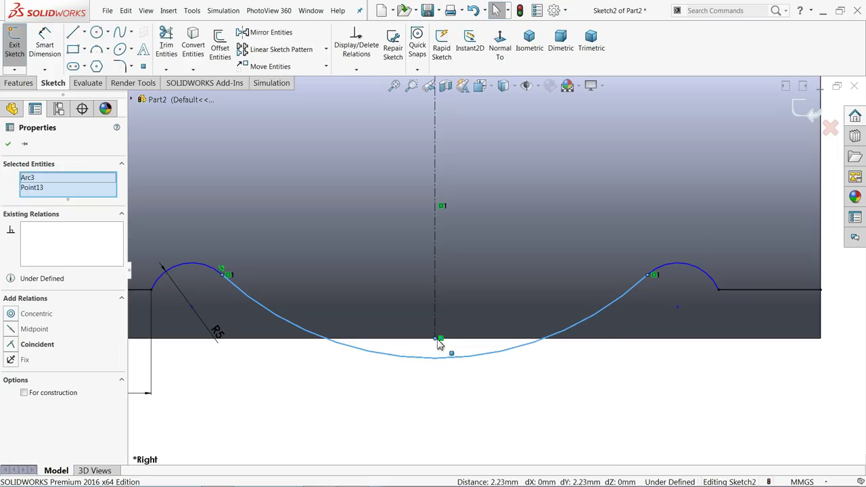
{"action": "left_click", "coordinate": [37, 346]}
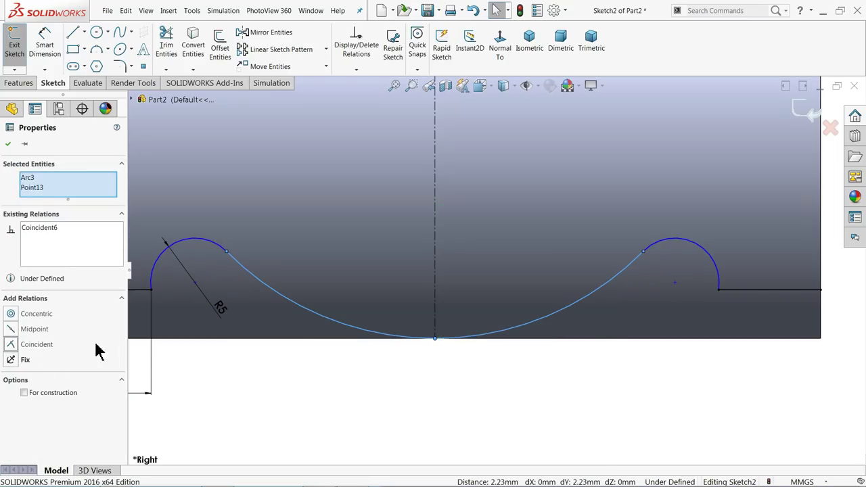
{"action": "left_click", "coordinate": [318, 375]}
{"action": "scroll", "coordinate": [433, 359], "scroll_direction": "up", "scroll_amount": 1}
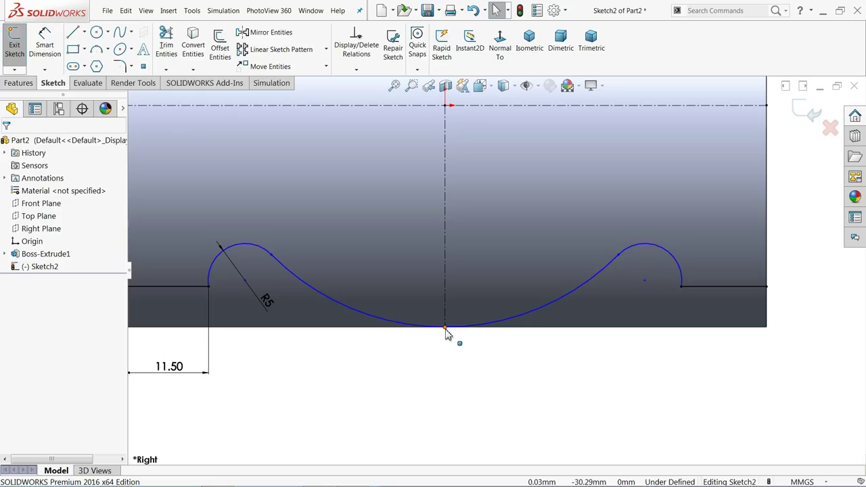
{"action": "left_click_drag", "start_coordinate": [445, 336], "coordinate": [443, 366]}
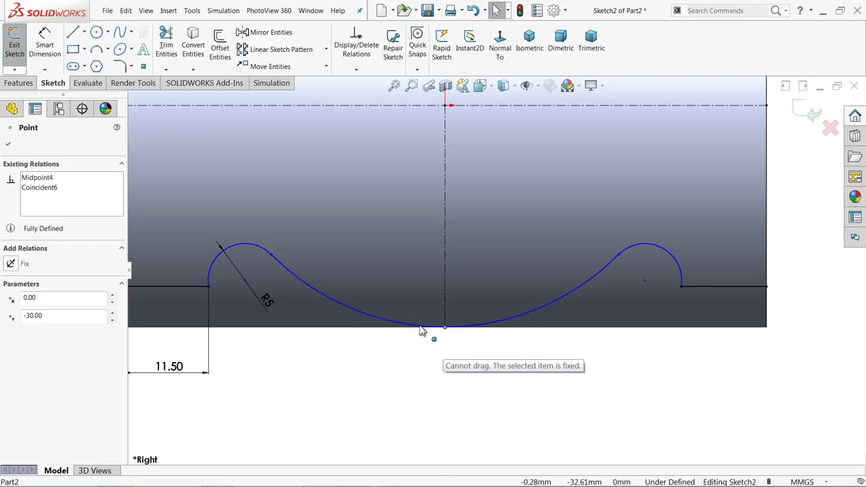
{"action": "left_click", "coordinate": [402, 355]}
{"action": "scroll", "coordinate": [406, 353], "scroll_direction": "up", "scroll_amount": 1}
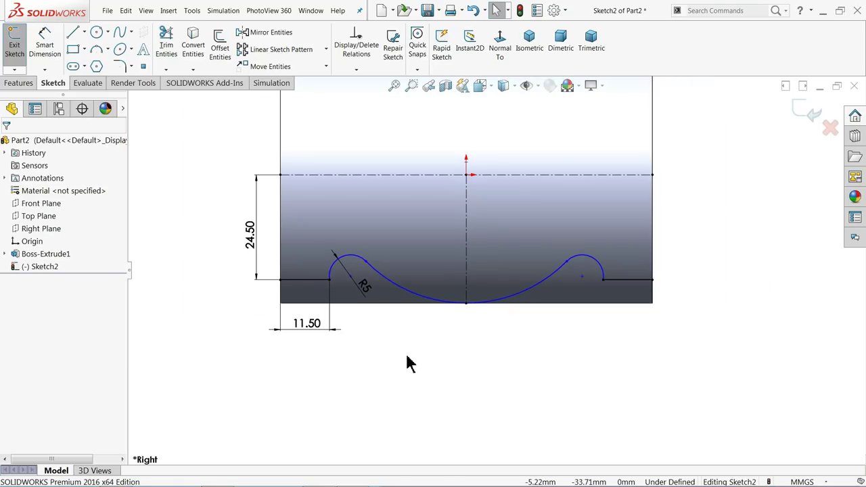
{"action": "scroll", "coordinate": [444, 262], "scroll_direction": "down", "scroll_amount": 1}
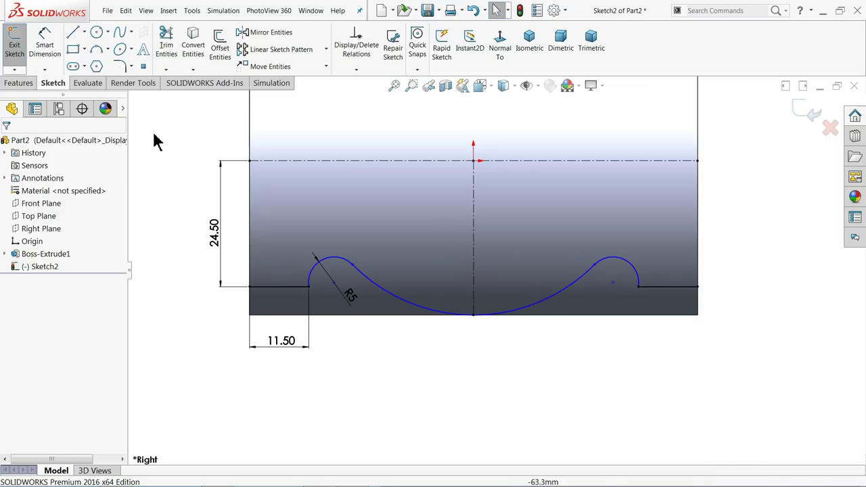
Step: Close the profile below the cylinder with two vertical lines about 15.6 mm long and a horizontal line joining them
{"action": "left_click", "coordinate": [250, 287]}
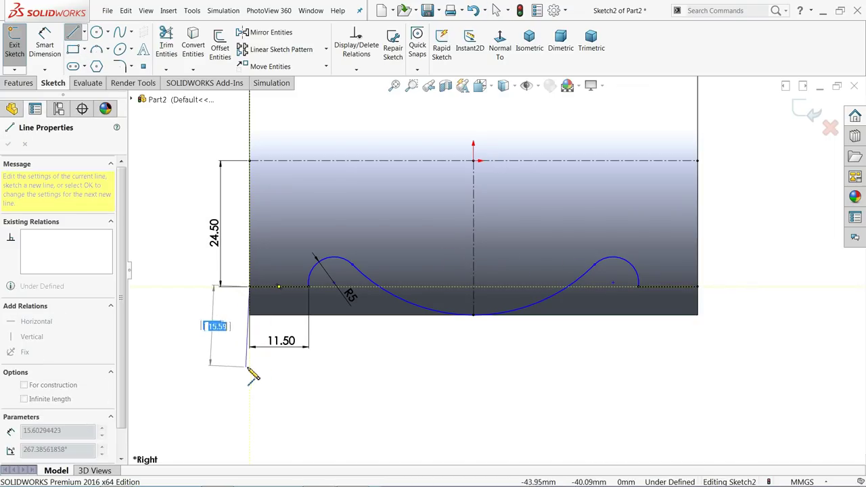
{"action": "left_click", "coordinate": [249, 366]}
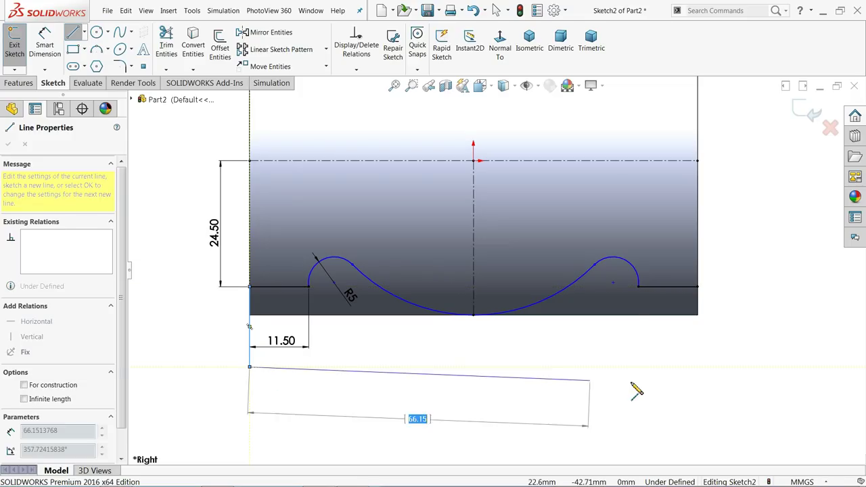
{"action": "left_click", "coordinate": [697, 366]}
{"action": "left_click", "coordinate": [698, 287]}
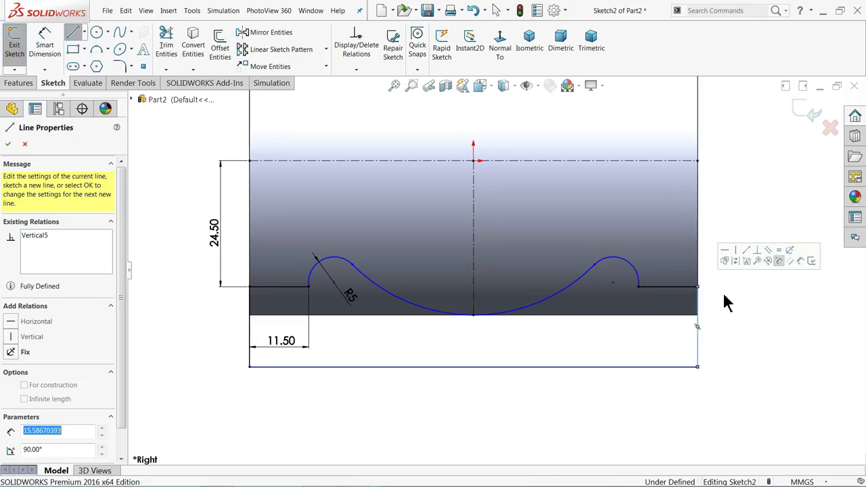
{"action": "right_click", "coordinate": [728, 299]}
{"action": "left_click", "coordinate": [753, 304]}
Step: Dimension the right vertical closing line and set its length to 15 mm
{"action": "left_click", "coordinate": [45, 54]}
{"action": "left_click", "coordinate": [698, 333]}
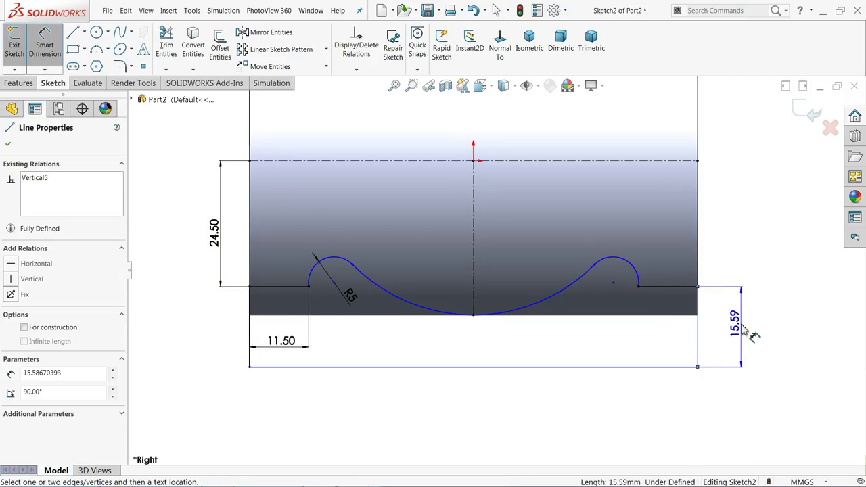
{"action": "left_click", "coordinate": [743, 330]}
{"action": "key", "text": "Return"}
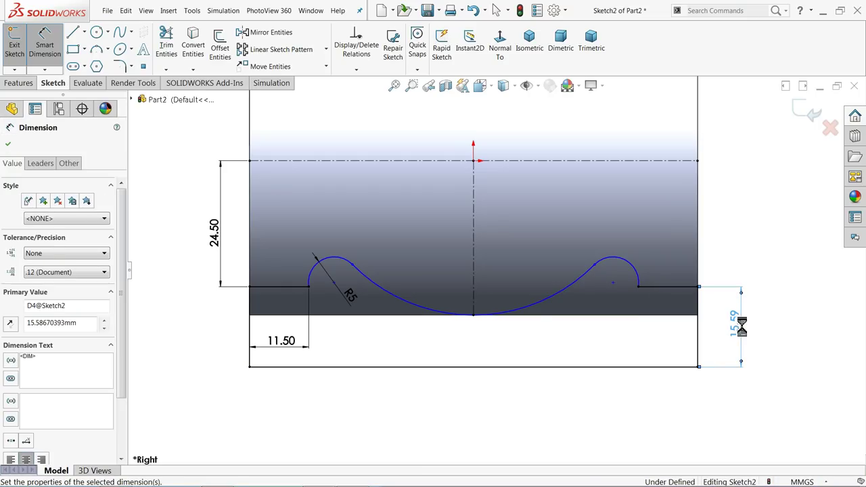
{"action": "left_click", "coordinate": [9, 147]}
Step: Dimension the large middle arc's radius and set it to 46 mm
{"action": "scroll", "coordinate": [452, 307], "scroll_direction": "down", "scroll_amount": 3}
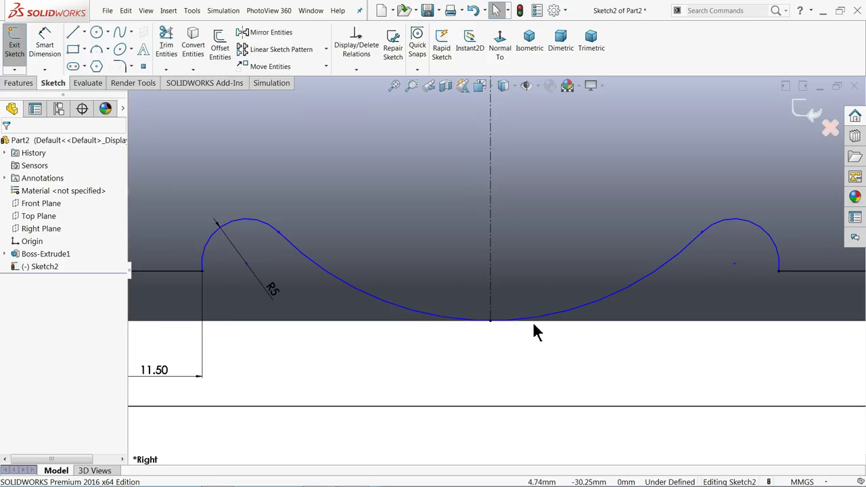
{"action": "scroll", "coordinate": [545, 330], "scroll_direction": "up", "scroll_amount": 2}
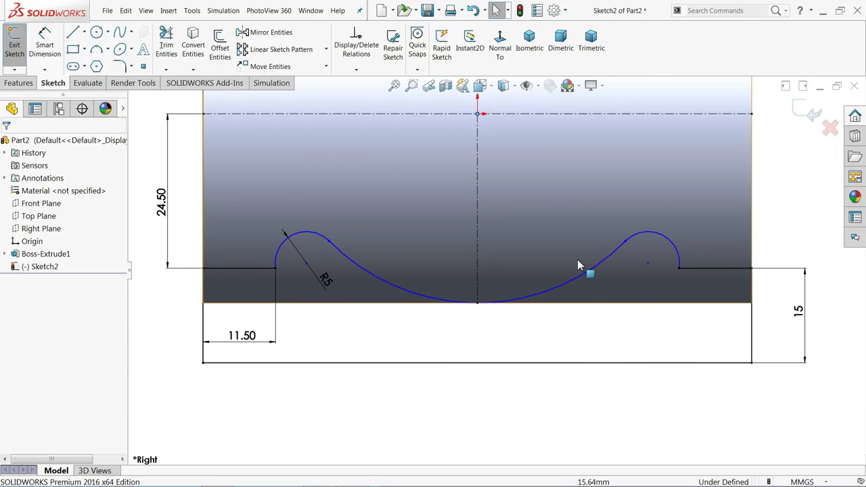
{"action": "left_click", "coordinate": [49, 44]}
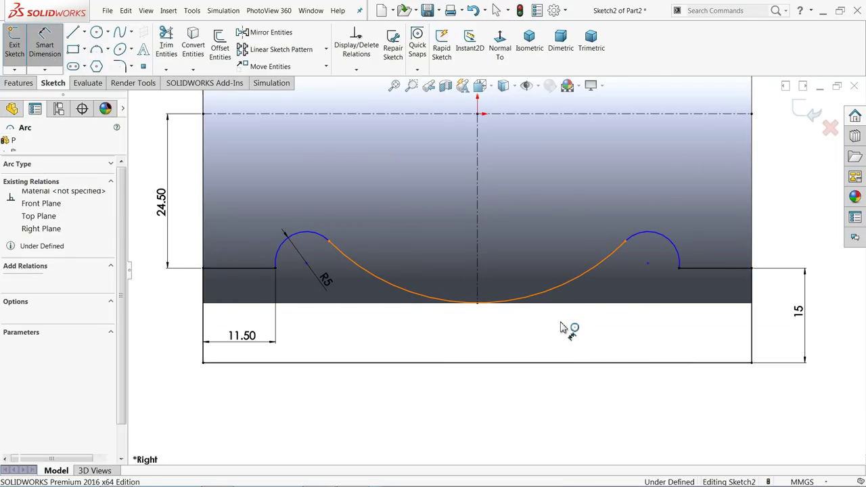
{"action": "left_click", "coordinate": [556, 295]}
{"action": "left_click", "coordinate": [563, 335]}
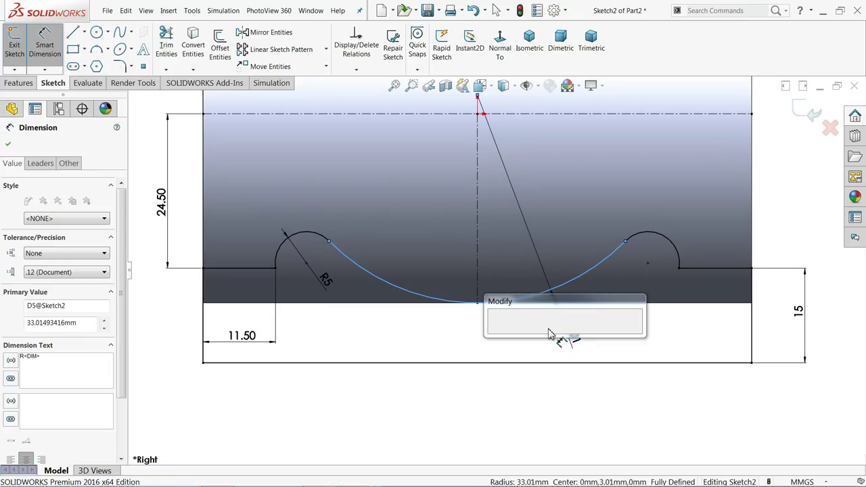
{"action": "left_click", "coordinate": [496, 336]}
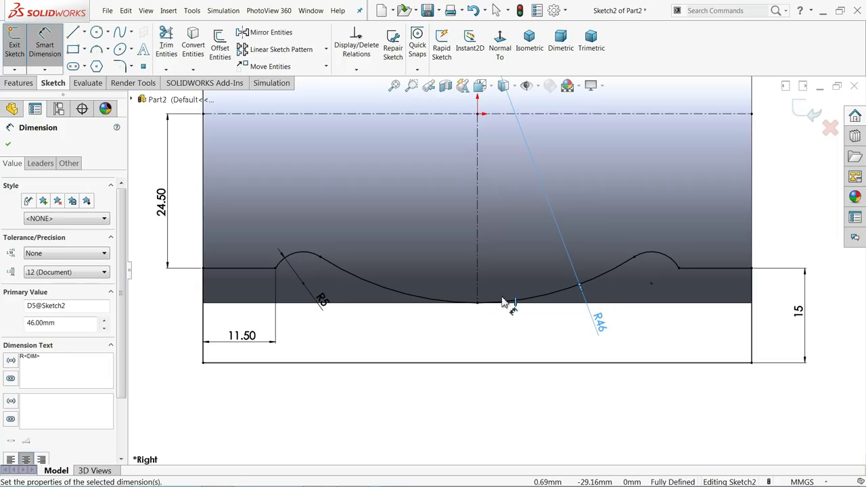
Step: Revolve-cut the closed profile 360 degrees around the horizontal centerline to shape the cylinder's outer surface
{"action": "scroll", "coordinate": [481, 191], "scroll_direction": "up", "scroll_amount": 2}
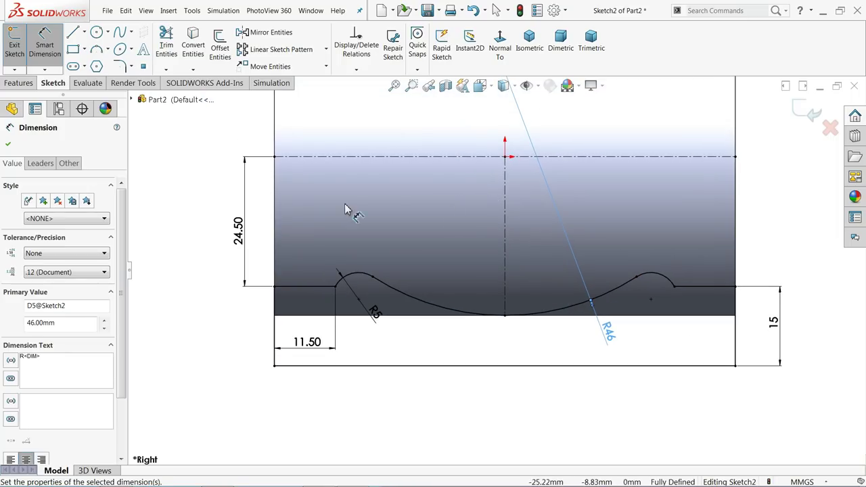
{"action": "left_click", "coordinate": [18, 82]}
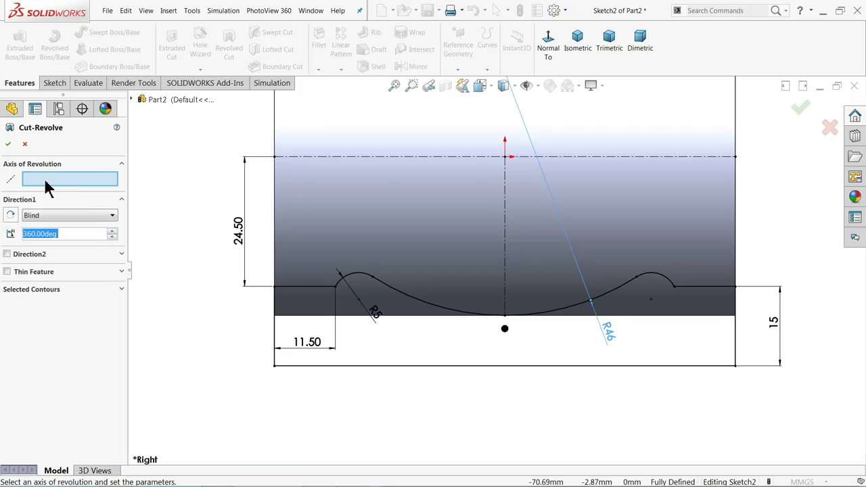
{"action": "left_click", "coordinate": [365, 157]}
{"action": "scroll", "coordinate": [328, 241], "scroll_direction": "up", "scroll_amount": 3}
{"action": "middle_click_drag", "start_coordinate": [318, 233], "coordinate": [550, 218]}
{"action": "scroll", "coordinate": [605, 183], "scroll_direction": "down", "scroll_amount": 2}
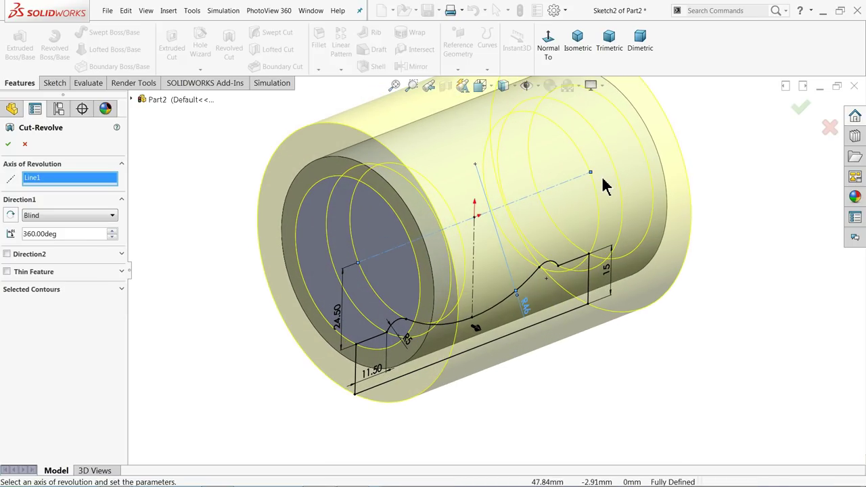
{"action": "left_click", "coordinate": [8, 145]}
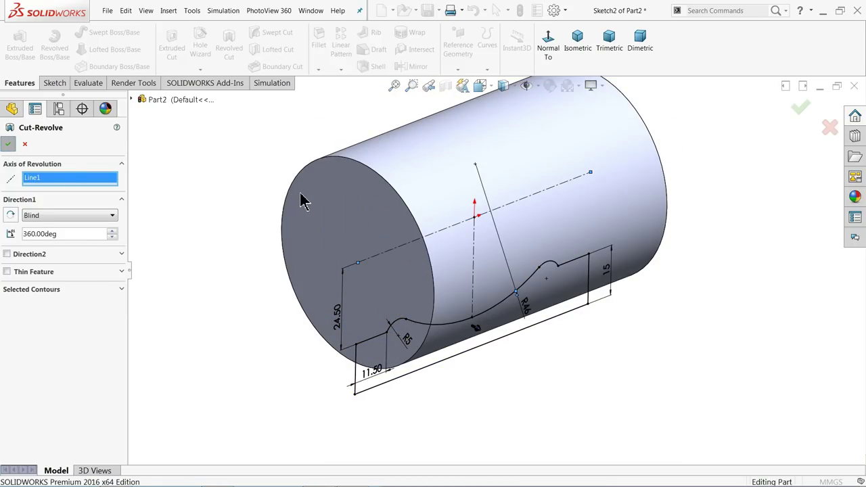
Step: Turn on RealView graphics to display the revolved body with realistic reflections
{"action": "scroll", "coordinate": [325, 210], "scroll_direction": "up", "scroll_amount": 1}
{"action": "scroll", "coordinate": [579, 177], "scroll_direction": "up", "scroll_amount": 1}
{"action": "middle_click_drag", "start_coordinate": [571, 176], "coordinate": [398, 183]}
{"action": "left_click", "coordinate": [594, 88]}
{"action": "left_click", "coordinate": [604, 101]}
{"action": "scroll", "coordinate": [530, 211], "scroll_direction": "down", "scroll_amount": 1}
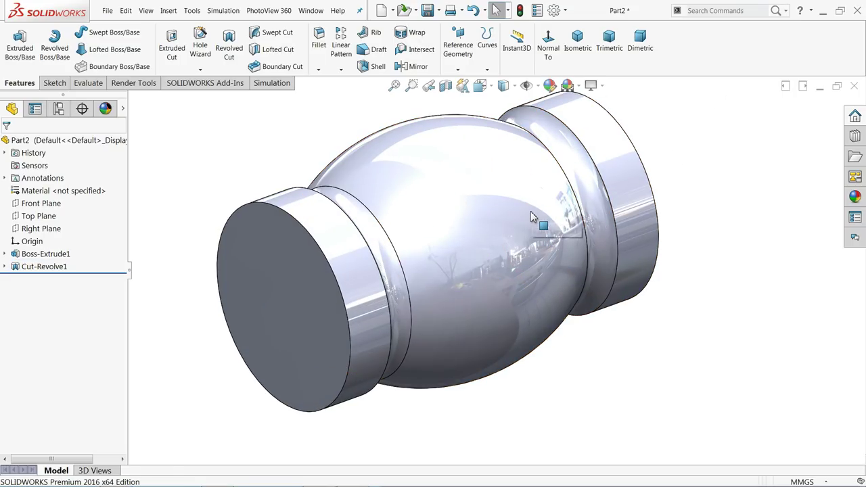
Step: Apply the polished steel appearance from the Metal > Steel library to the whole part
{"action": "left_click", "coordinate": [80, 142]}
{"action": "left_click", "coordinate": [854, 198]}
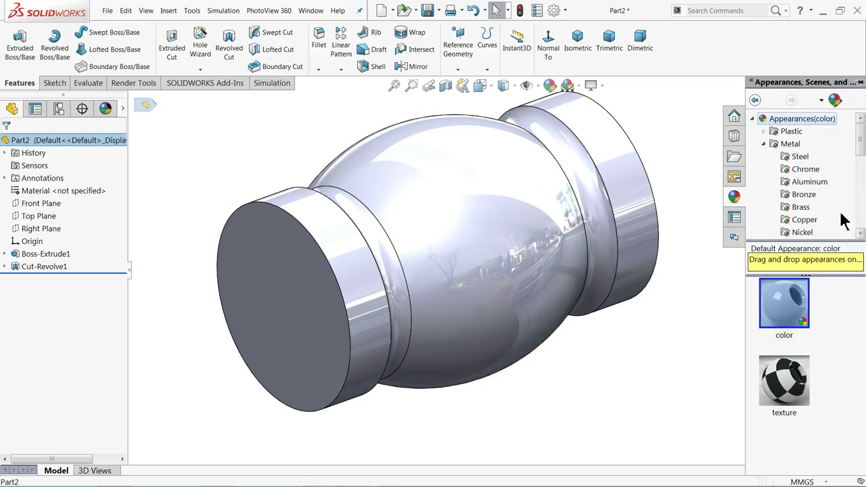
{"action": "left_click", "coordinate": [800, 156]}
{"action": "double_click", "coordinate": [794, 317]}
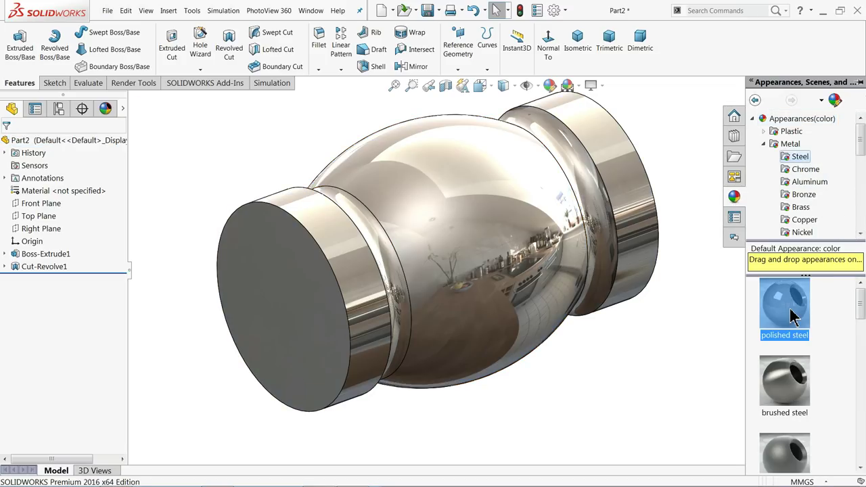
{"action": "mouse_move", "coordinate": [686, 318]}
{"action": "middle_mouse_down"}
{"action": "mouse_move", "coordinate": [636, 294]}
{"action": "mouse_move", "coordinate": [677, 306]}
{"action": "middle_mouse_up"}
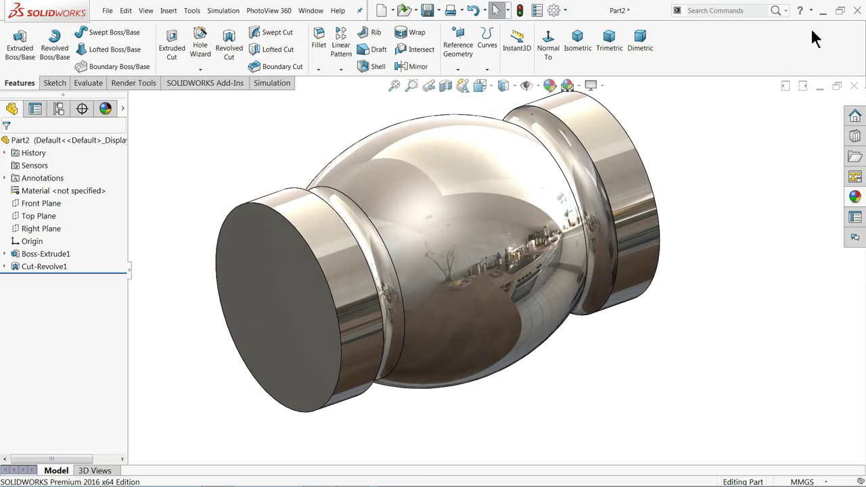
{"action": "left_click", "coordinate": [823, 11]}
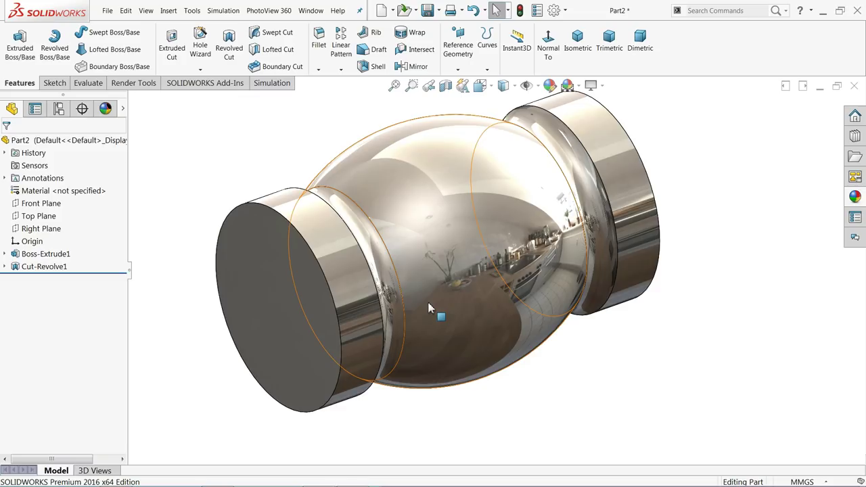
Step: Create a reference plane offset 38 mm above the Top Plane
{"action": "middle_click_drag", "start_coordinate": [427, 299], "coordinate": [494, 217]}
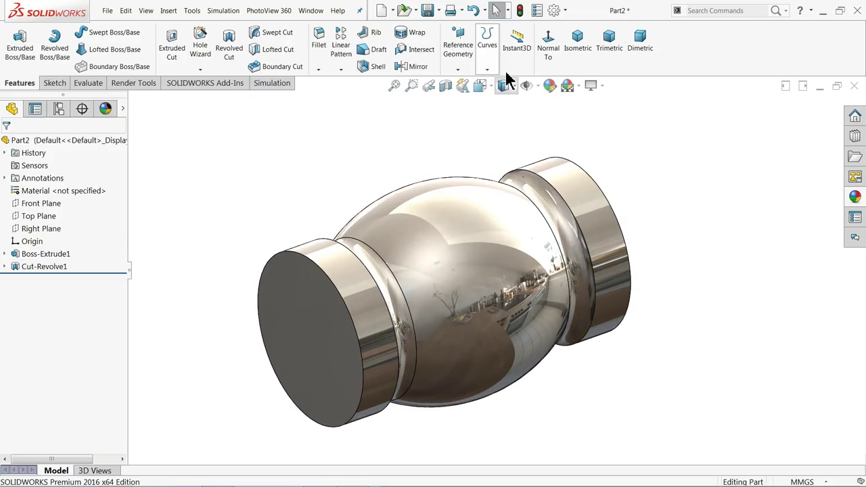
{"action": "left_click", "coordinate": [459, 71]}
{"action": "left_click", "coordinate": [466, 82]}
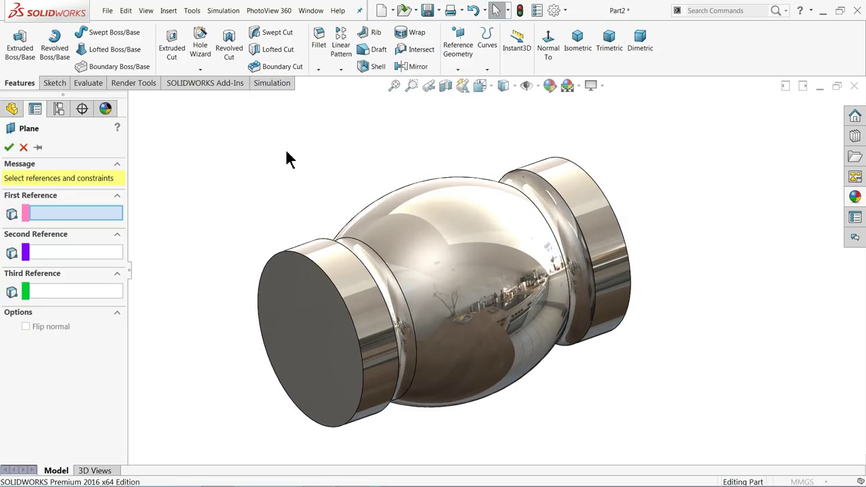
{"action": "left_click", "coordinate": [132, 101]}
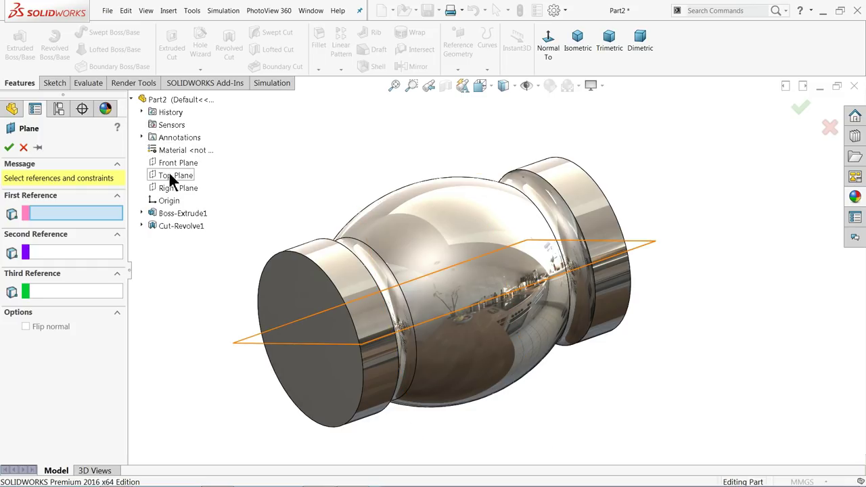
{"action": "left_click", "coordinate": [169, 173]}
{"action": "left_click", "coordinate": [577, 42]}
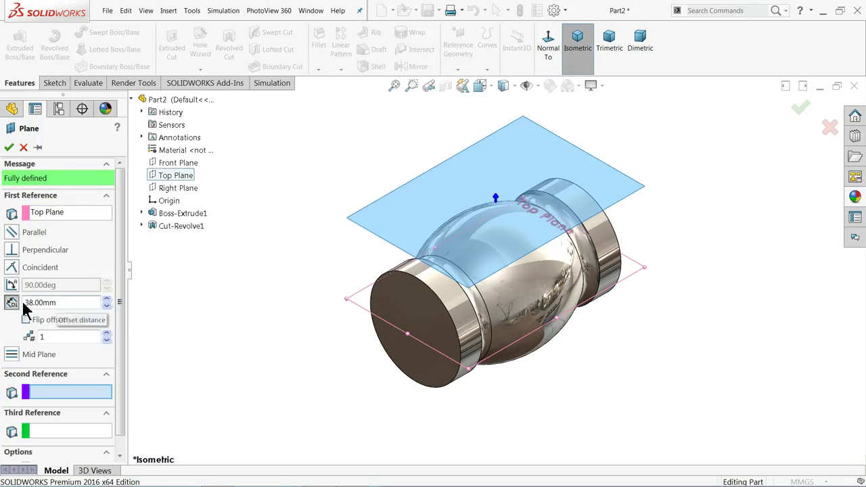
{"action": "left_click", "coordinate": [8, 148]}
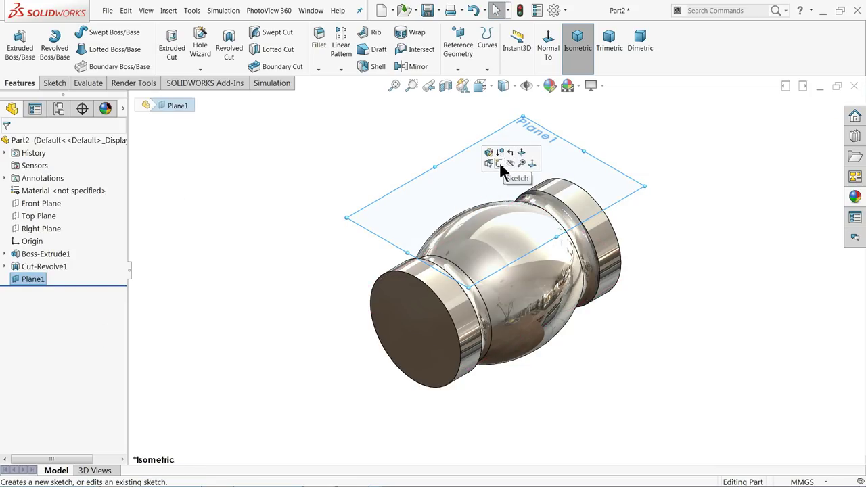
Step: On the offset plane above the body, sketch a 50 mm diameter circle centered on the origin
{"action": "left_click", "coordinate": [502, 164]}
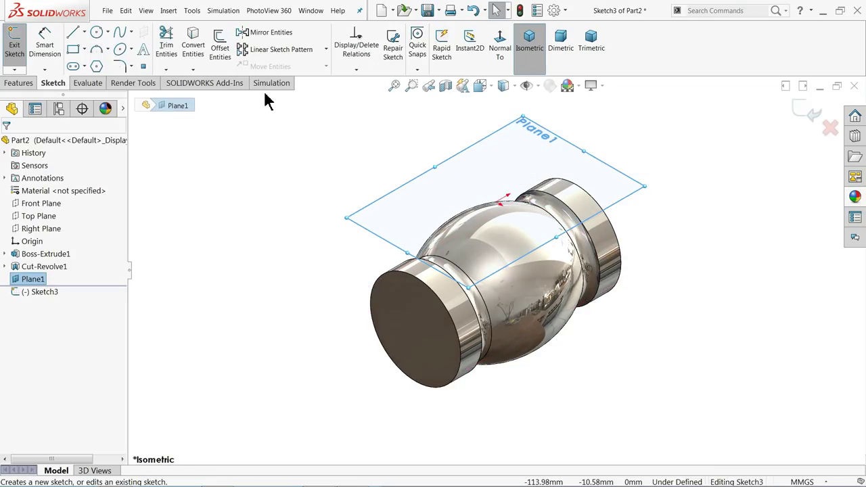
{"action": "left_click", "coordinate": [501, 46]}
{"action": "left_click", "coordinate": [97, 33]}
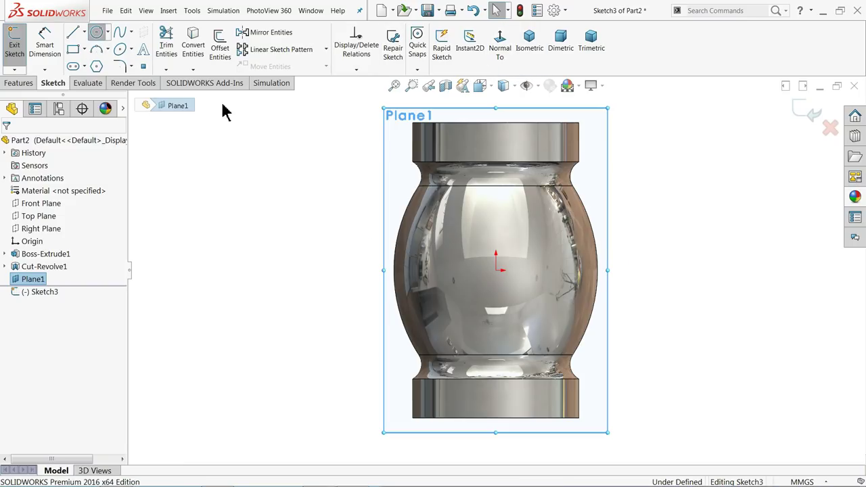
{"action": "left_click", "coordinate": [497, 270]}
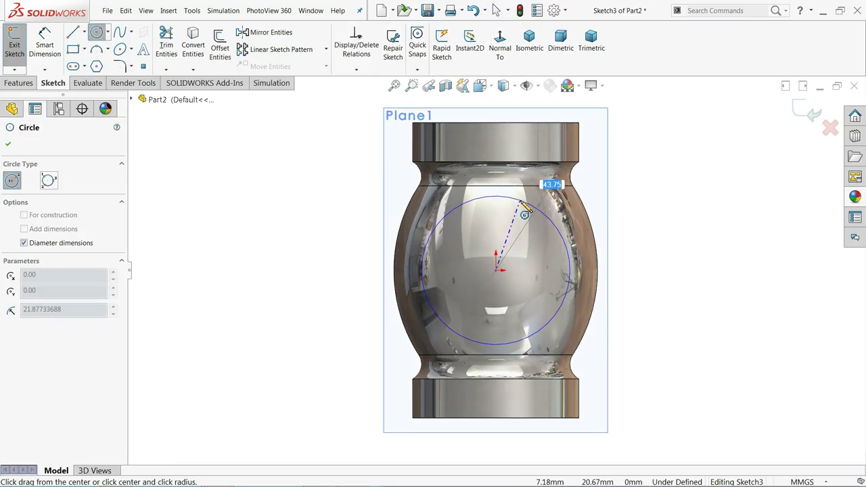
{"action": "left_click", "coordinate": [541, 191]}
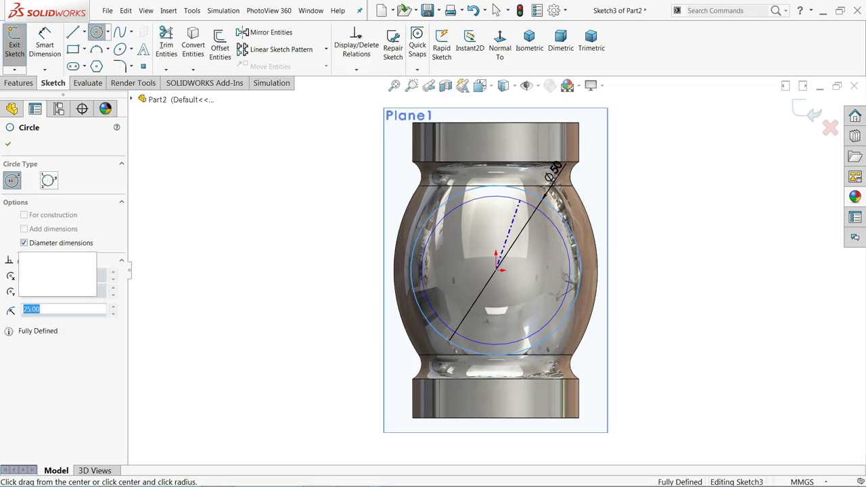
Step: Extrude the 50 mm circle downward with the Up To Next end condition so it joins the revolved body
{"action": "left_click", "coordinate": [529, 57]}
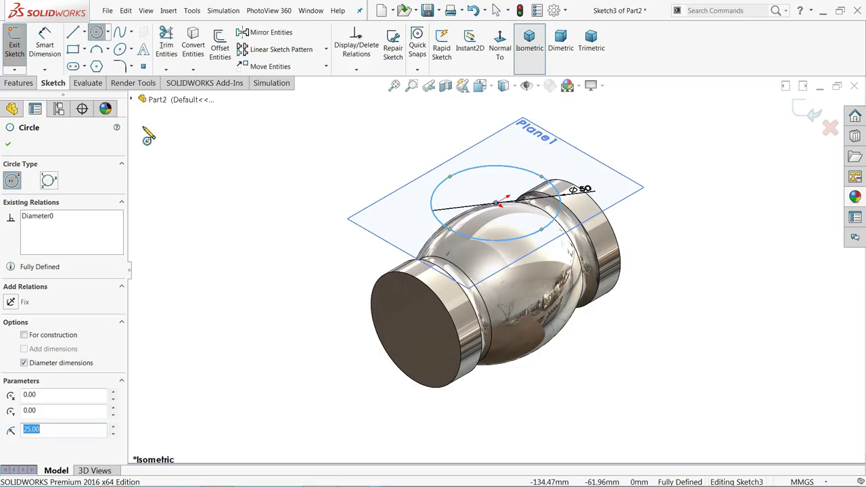
{"action": "left_click", "coordinate": [16, 84]}
{"action": "left_click", "coordinate": [19, 40]}
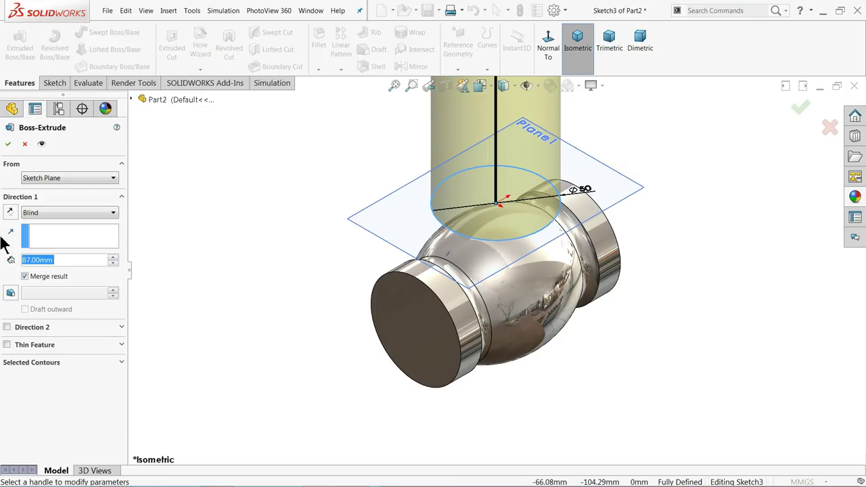
{"action": "left_click", "coordinate": [10, 212]}
{"action": "left_click", "coordinate": [41, 213]}
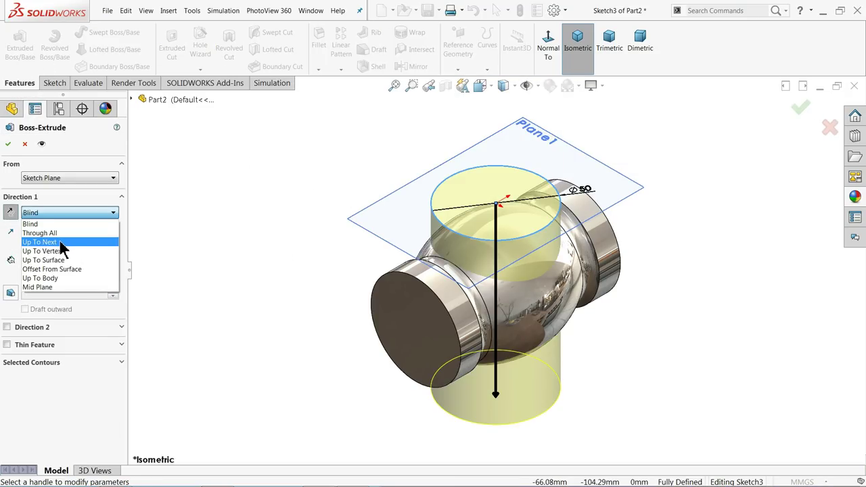
{"action": "left_click", "coordinate": [40, 242]}
{"action": "mouse_move", "coordinate": [250, 289]}
{"action": "middle_mouse_down"}
{"action": "mouse_move", "coordinate": [247, 238]}
{"action": "mouse_move", "coordinate": [232, 223]}
{"action": "mouse_move", "coordinate": [244, 276]}
{"action": "middle_mouse_up"}
{"action": "scroll", "coordinate": [527, 296], "scroll_direction": "down", "scroll_amount": 2}
{"action": "scroll", "coordinate": [528, 295], "scroll_direction": "down", "scroll_amount": 1}
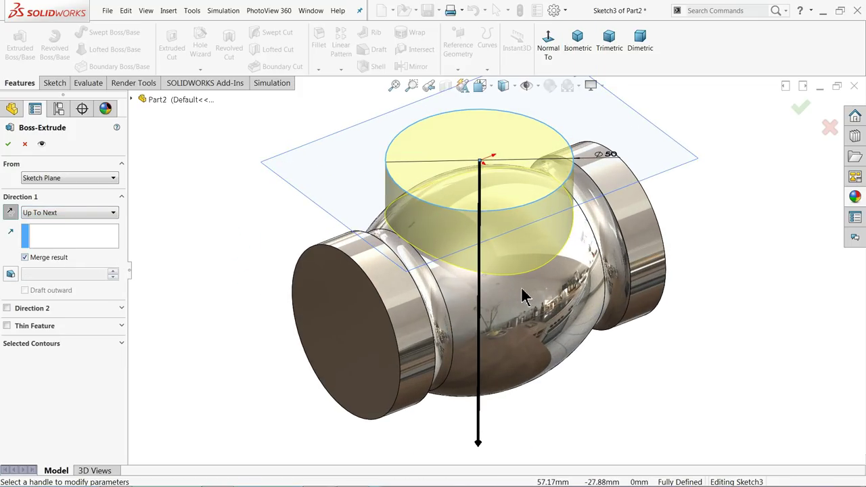
{"action": "left_click", "coordinate": [8, 145]}
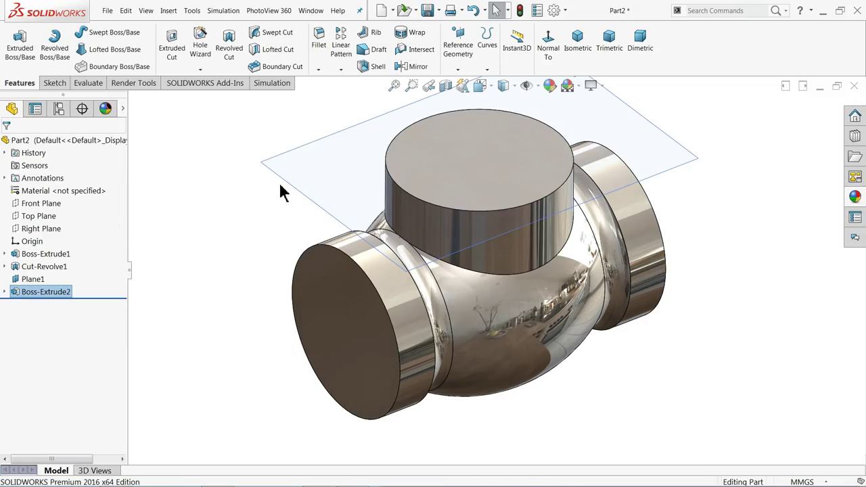
Step: Hide the offset reference plane at the top of the new cylindrical boss
{"action": "left_click", "coordinate": [307, 172]}
{"action": "left_click", "coordinate": [334, 145]}
{"action": "mouse_move", "coordinate": [301, 223]}
{"action": "middle_mouse_down"}
{"action": "mouse_move", "coordinate": [238, 199]}
{"action": "mouse_move", "coordinate": [298, 206]}
{"action": "middle_mouse_up"}
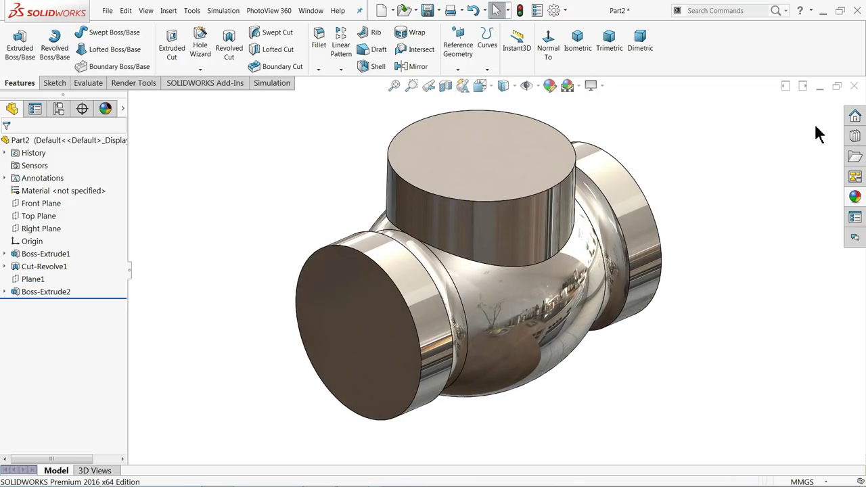
Step: Consult the valve body reference drawing, and start a new sketch on the Right Plane
{"action": "left_click", "coordinate": [824, 11]}
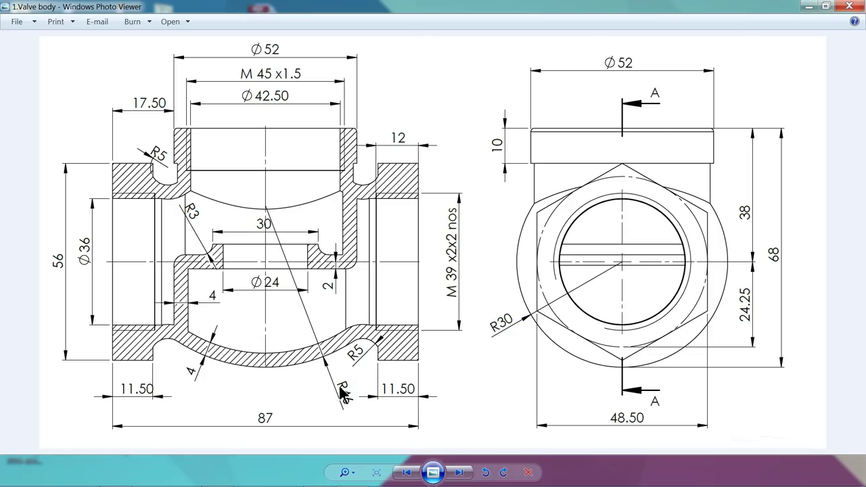
{"action": "key", "text": "alt+Tab"}
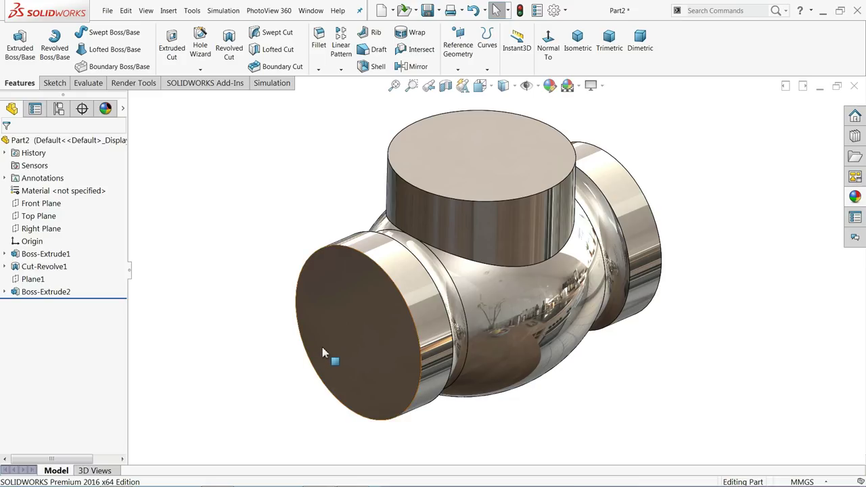
{"action": "left_click", "coordinate": [37, 216]}
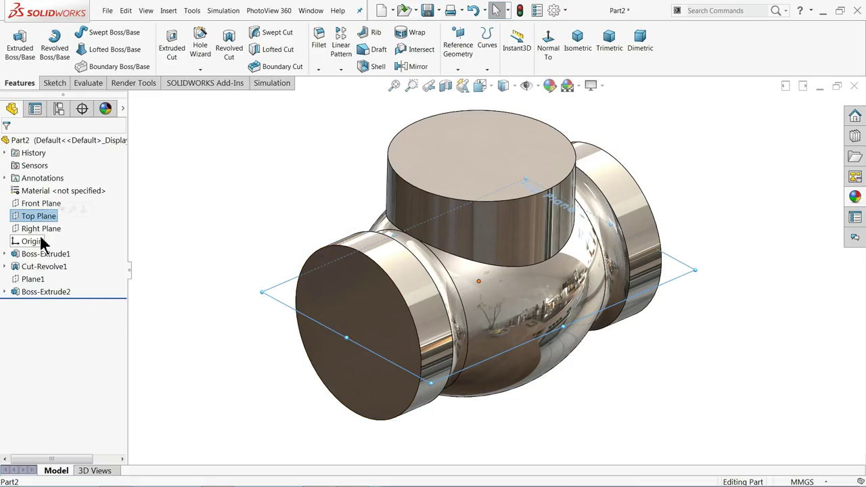
{"action": "left_click", "coordinate": [45, 229]}
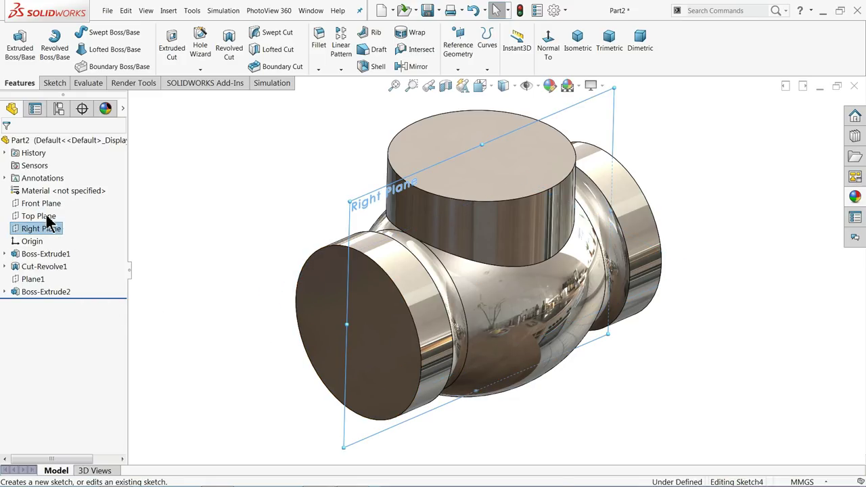
{"action": "left_click", "coordinate": [47, 216]}
{"action": "left_click", "coordinate": [499, 46]}
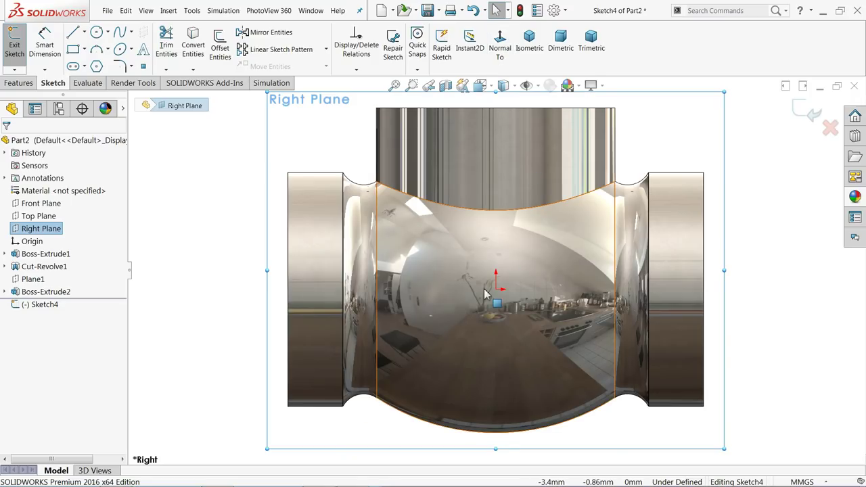
Step: Try to convert the lower bulge edge into a sketch curve, and undo the conversion
{"action": "left_click", "coordinate": [543, 402]}
{"action": "scroll", "coordinate": [501, 384], "scroll_direction": "down", "scroll_amount": 2}
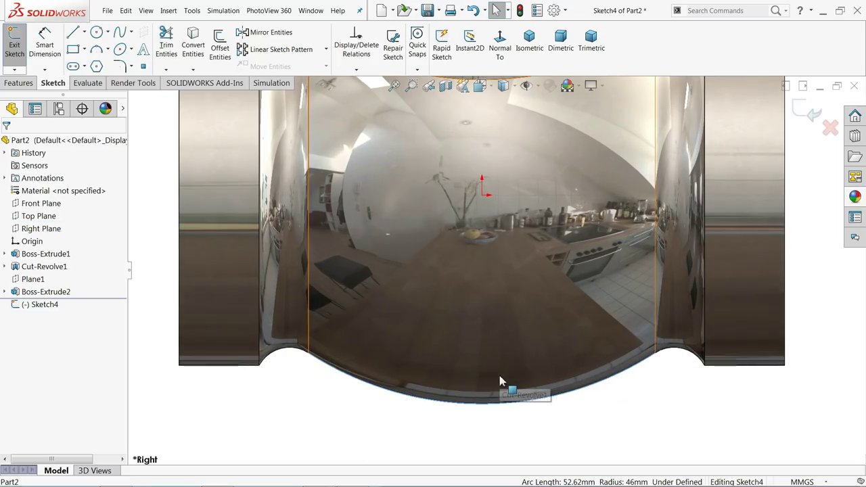
{"action": "left_click", "coordinate": [193, 53]}
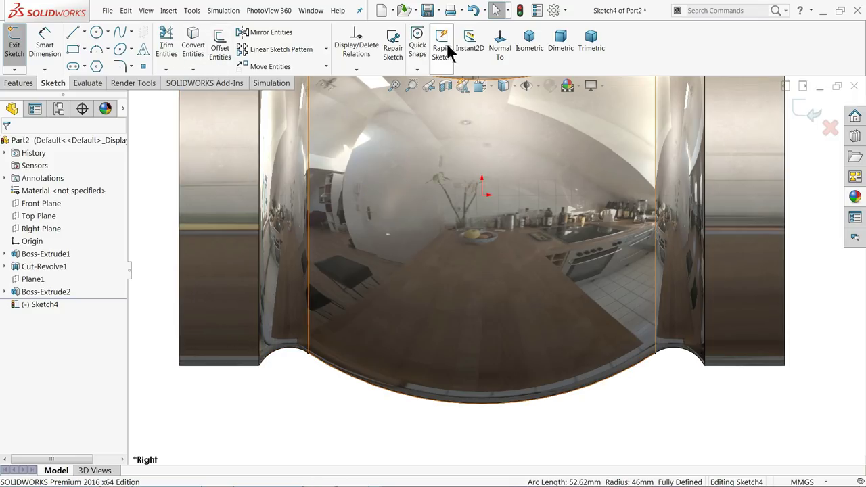
{"action": "left_click", "coordinate": [473, 10]}
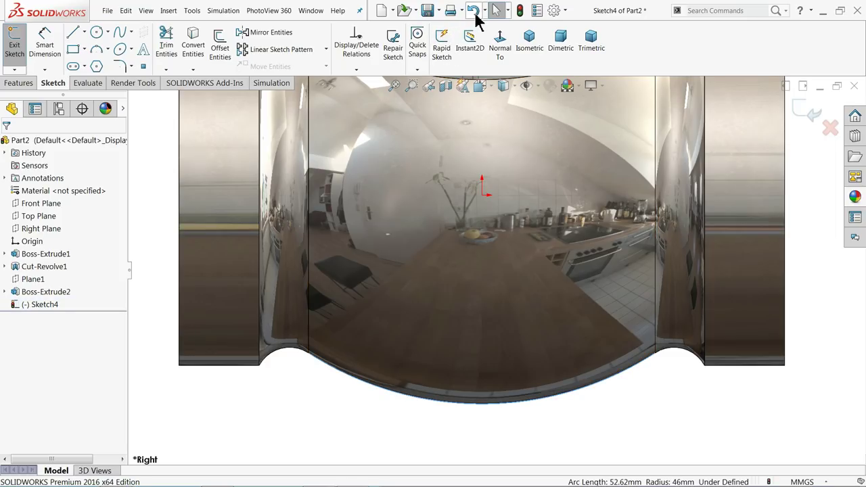
Step: Offset the lower bulge edge and the groove arcs on both sides 4 mm inward into the sketch
{"action": "left_click", "coordinate": [452, 406]}
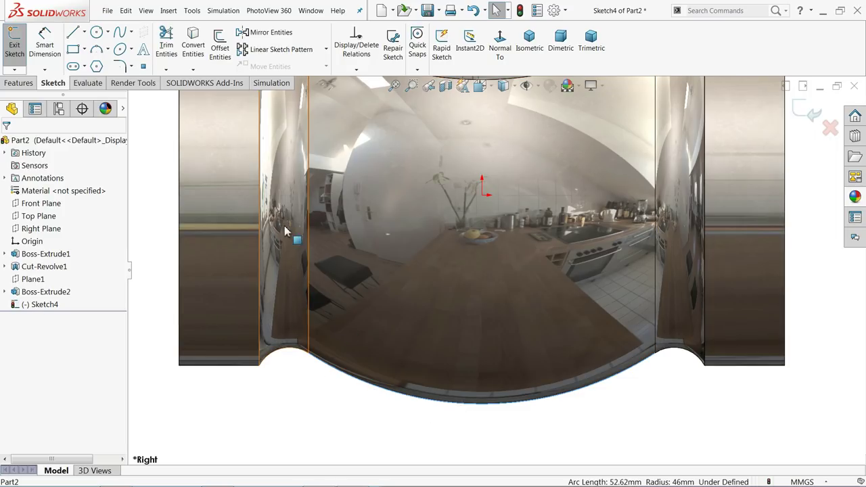
{"action": "left_click", "coordinate": [222, 44]}
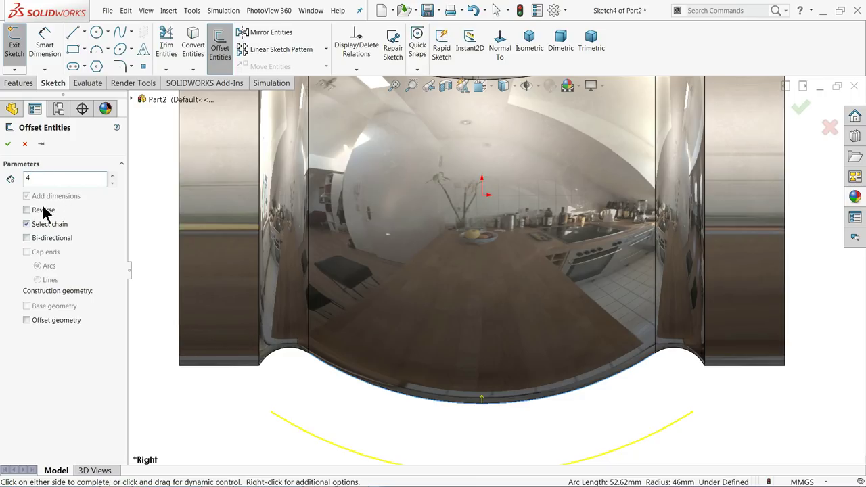
{"action": "type", "text": "4"}
{"action": "left_click", "coordinate": [28, 211]}
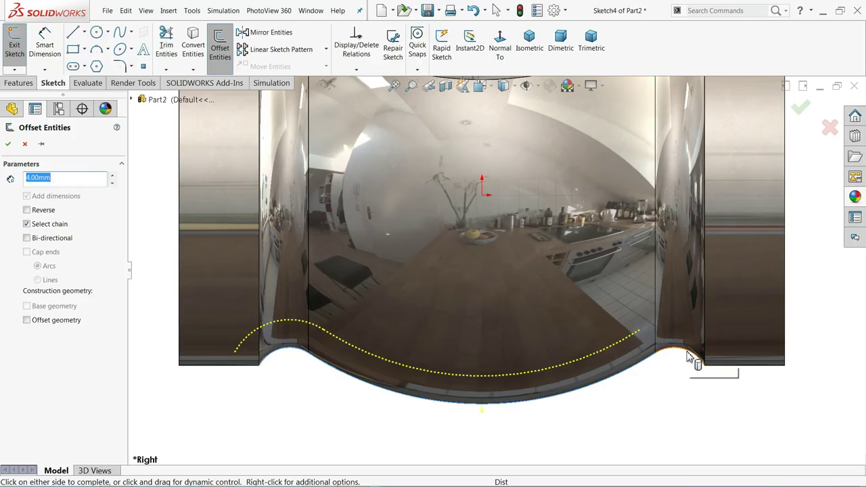
{"action": "left_click", "coordinate": [10, 147]}
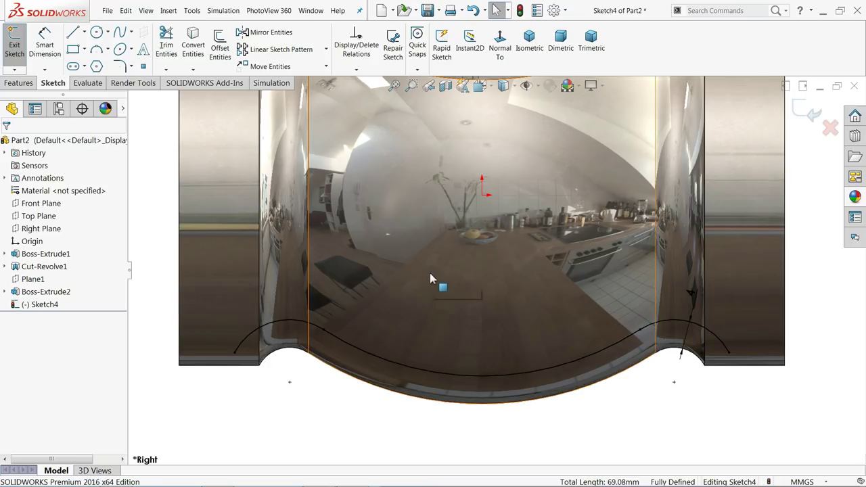
Step: Draw a horizontal centerline through the origin, spanning from one end face of the body to the other
{"action": "scroll", "coordinate": [429, 272], "scroll_direction": "up", "scroll_amount": 3}
{"action": "scroll", "coordinate": [485, 245], "scroll_direction": "down", "scroll_amount": 3}
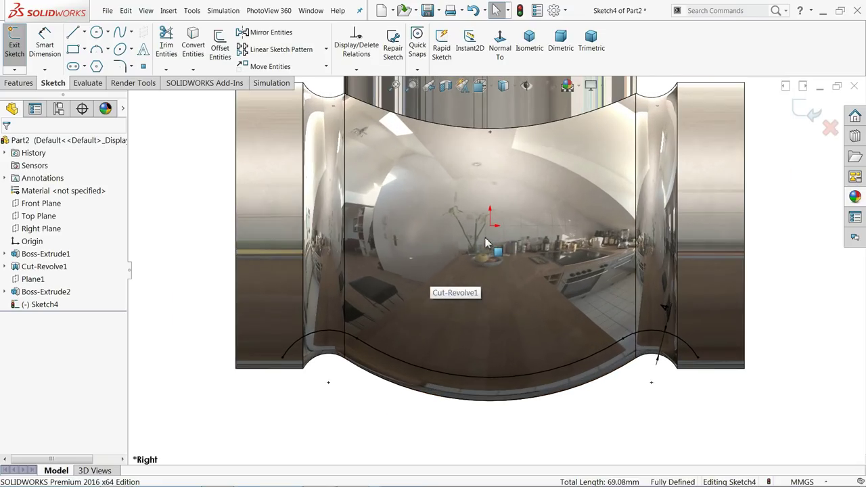
{"action": "left_click", "coordinate": [84, 33]}
{"action": "left_click", "coordinate": [94, 60]}
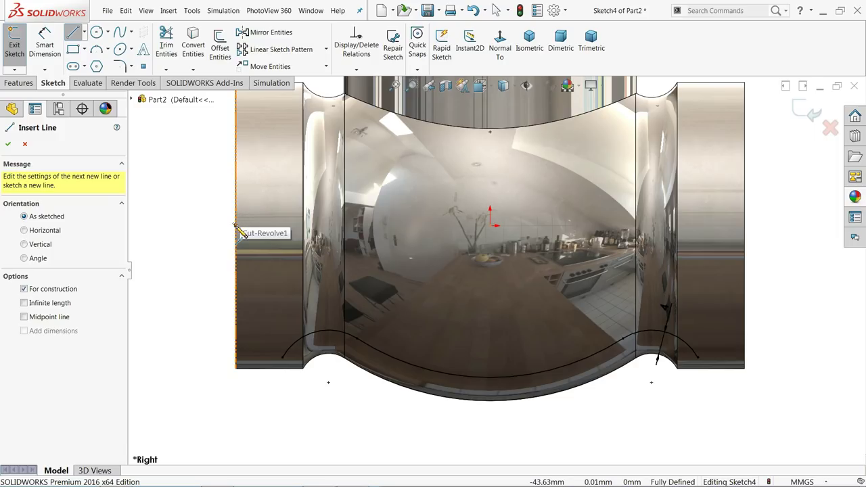
{"action": "left_click", "coordinate": [236, 226]}
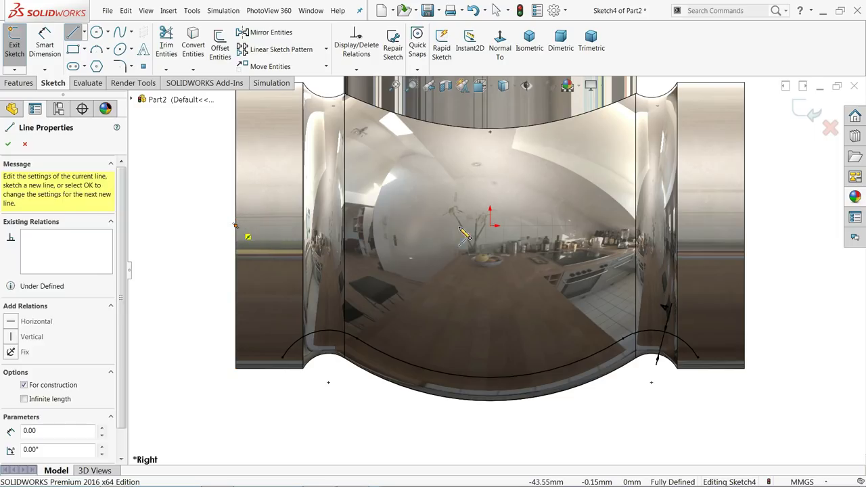
{"action": "left_click", "coordinate": [744, 226]}
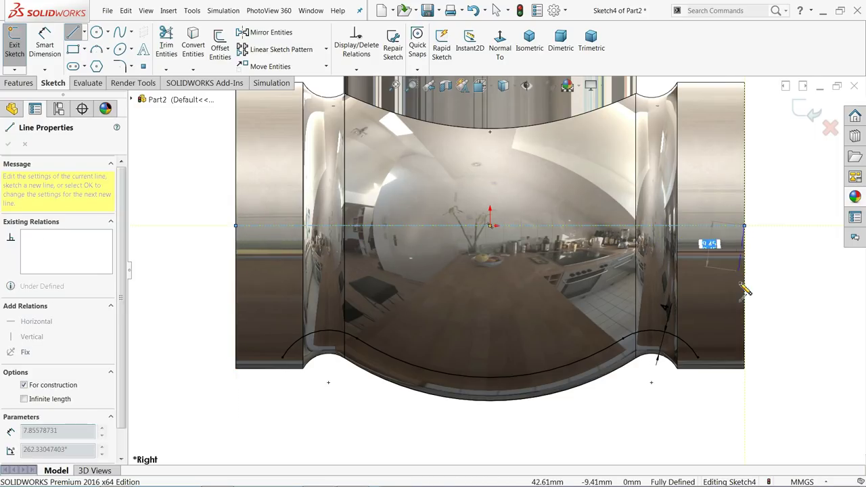
Step: Draw a construction line down the right end face and another about 14 mm long from its end inward to the offset groove arc
{"action": "left_click", "coordinate": [745, 329]}
{"action": "scroll", "coordinate": [740, 332], "scroll_direction": "down", "scroll_amount": 3}
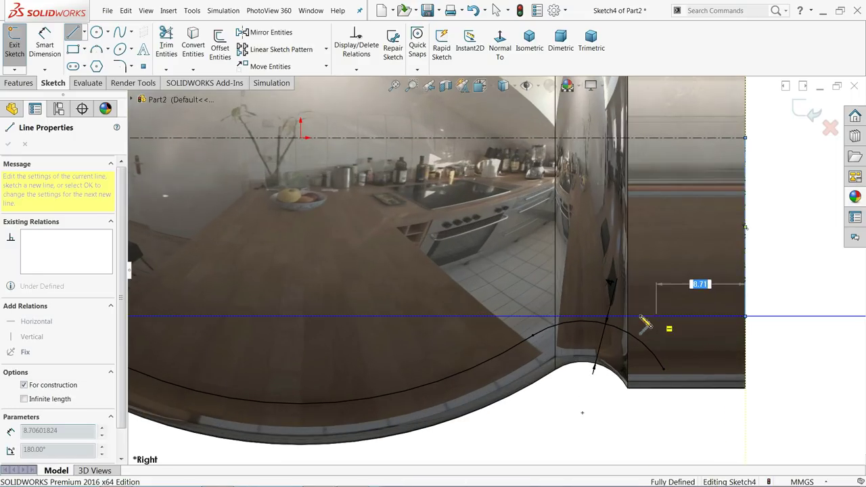
{"action": "left_click", "coordinate": [599, 322]}
{"action": "right_click", "coordinate": [613, 300]}
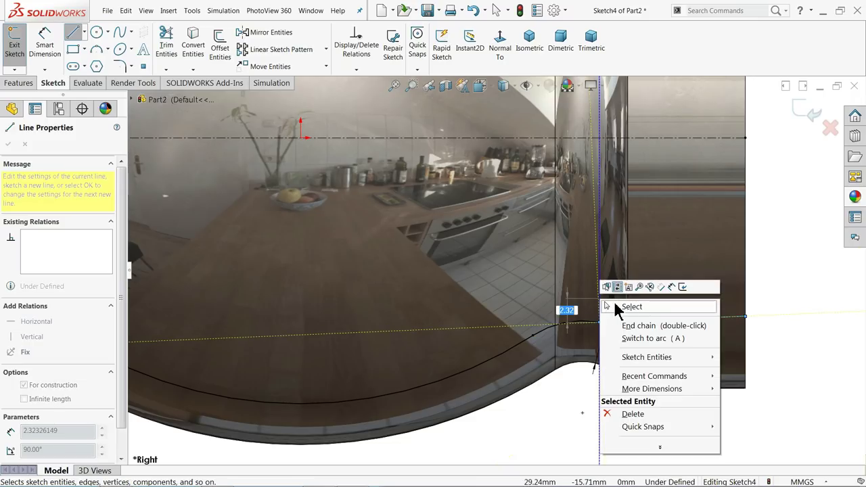
{"action": "left_click", "coordinate": [637, 312]}
Step: Make the construction line between the right end face and the offset groove arc horizontal
{"action": "left_click", "coordinate": [707, 318]}
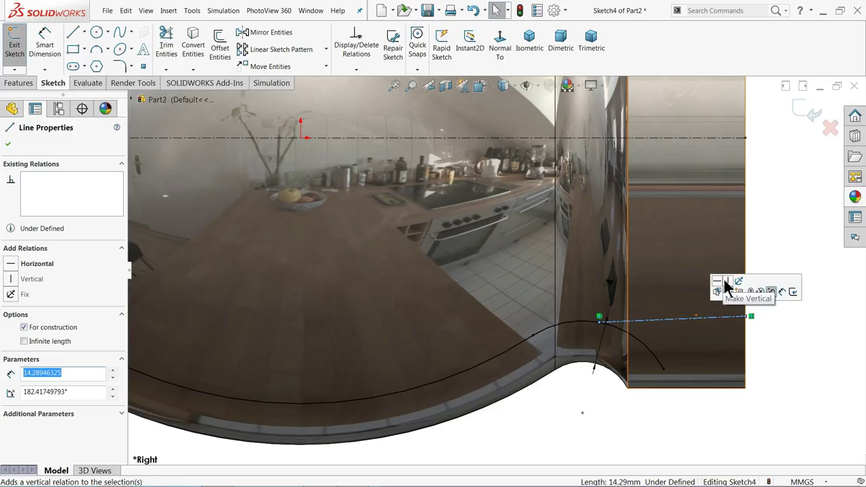
{"action": "left_click", "coordinate": [719, 287]}
{"action": "left_click", "coordinate": [764, 245]}
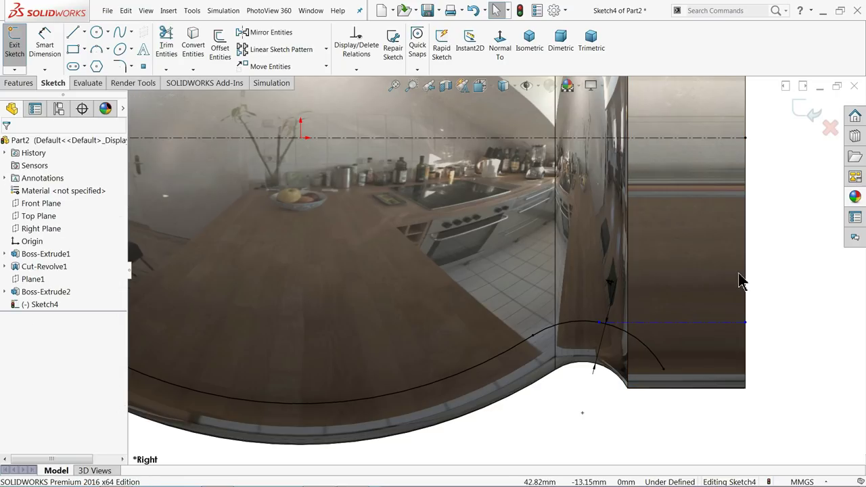
Step: Convert the horizontal and vertical construction lines at the right end of the body into solid sketch lines
{"action": "key", "text": "f"}
{"action": "left_click", "coordinate": [656, 316]}
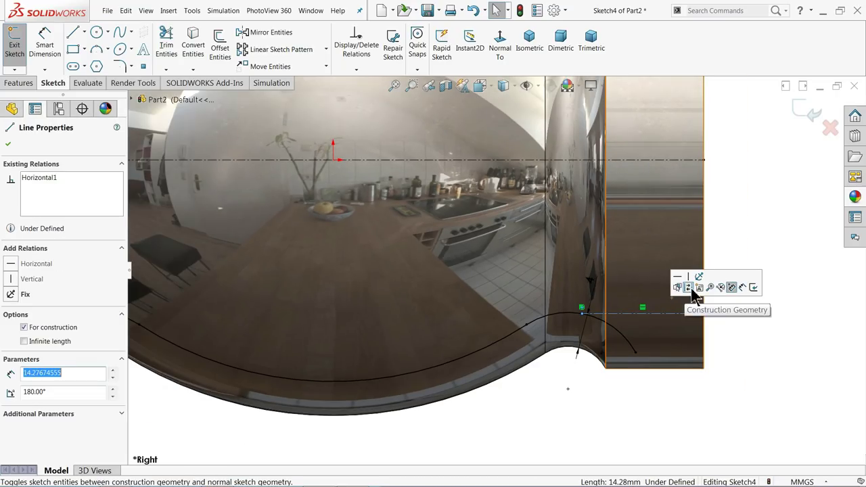
{"action": "left_click", "coordinate": [678, 284]}
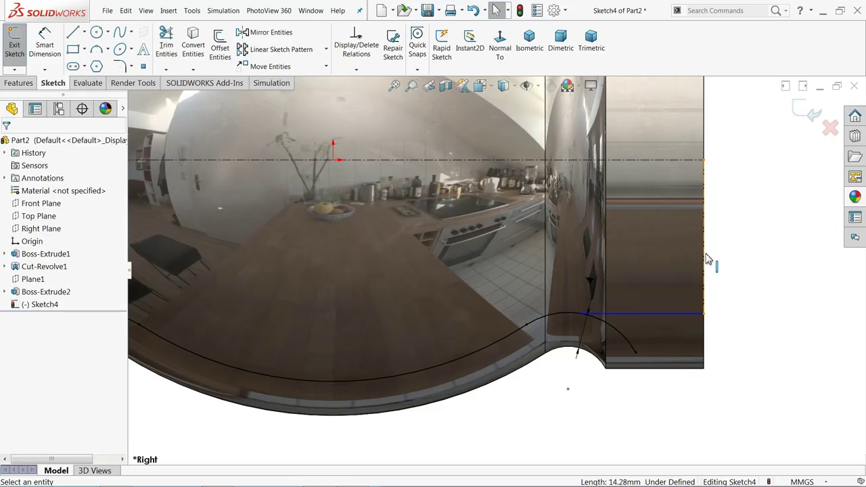
{"action": "left_click", "coordinate": [705, 259]}
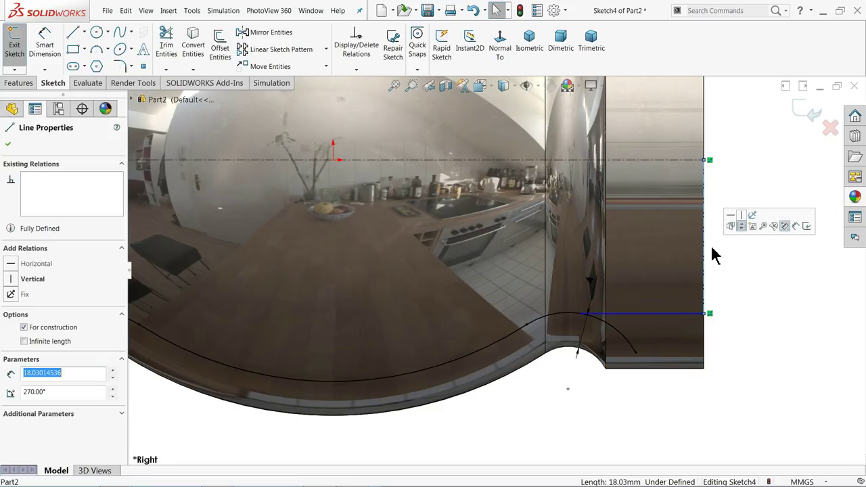
{"action": "left_click", "coordinate": [742, 225]}
{"action": "key", "text": "f"}
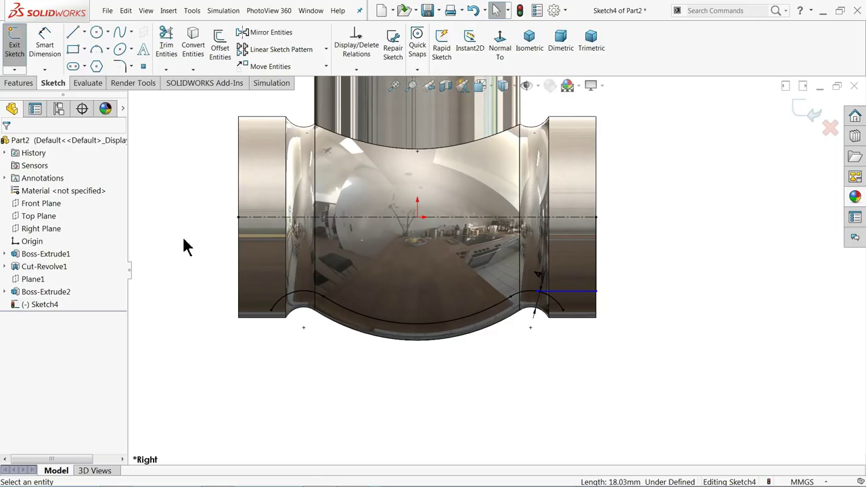
Step: Draw a line down the left end face from the centerline's endpoint and another about 13 mm long inward to the offset groove arc
{"action": "scroll", "coordinate": [203, 246], "scroll_direction": "down", "scroll_amount": 3}
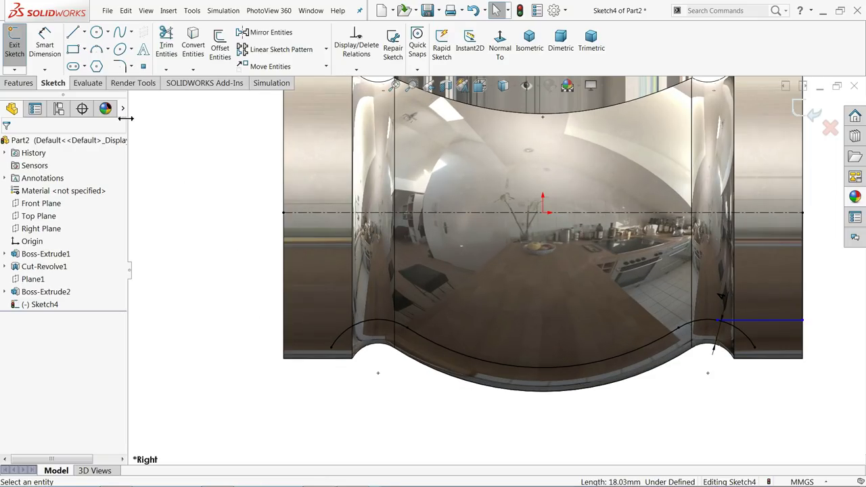
{"action": "left_click", "coordinate": [76, 34]}
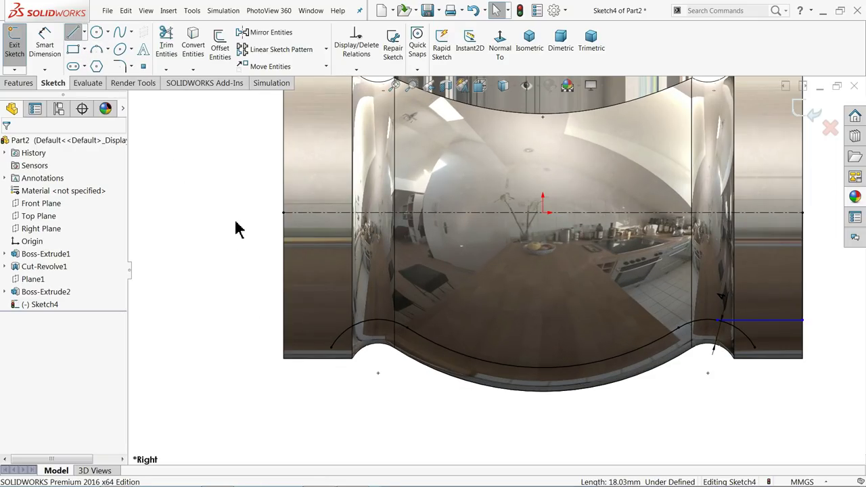
{"action": "left_click", "coordinate": [285, 213]}
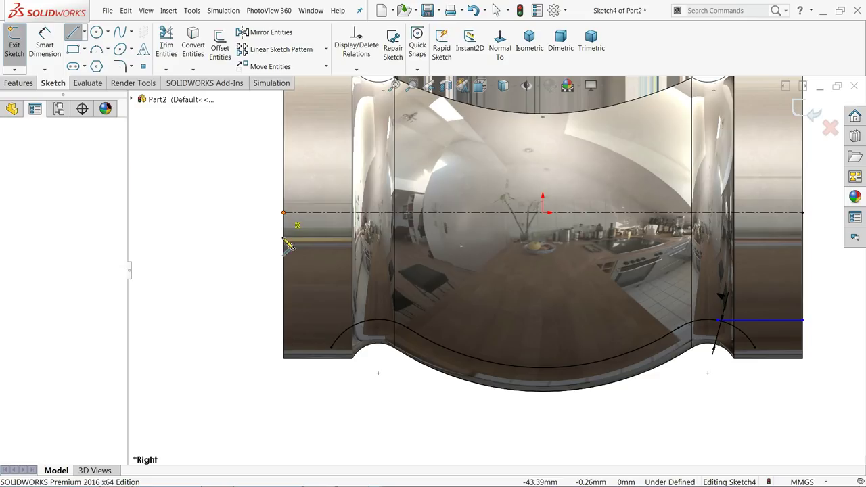
{"action": "left_click", "coordinate": [284, 315]}
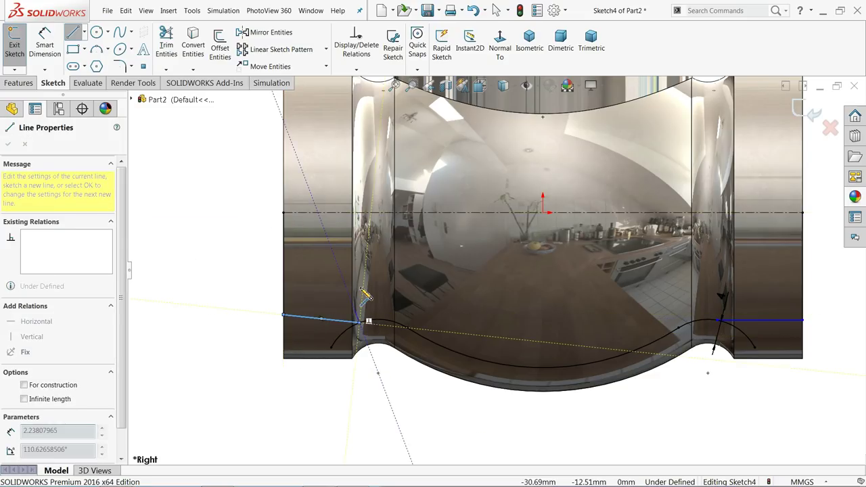
{"action": "right_click", "coordinate": [359, 318]}
{"action": "left_click", "coordinate": [392, 295]}
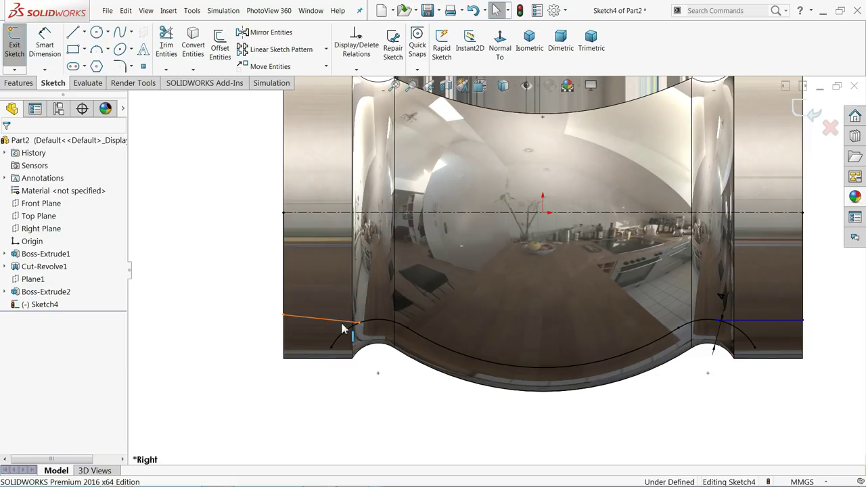
Step: Make the line between the left end face and the offset groove arc horizontal
{"action": "left_click", "coordinate": [351, 316]}
{"action": "left_click", "coordinate": [366, 288]}
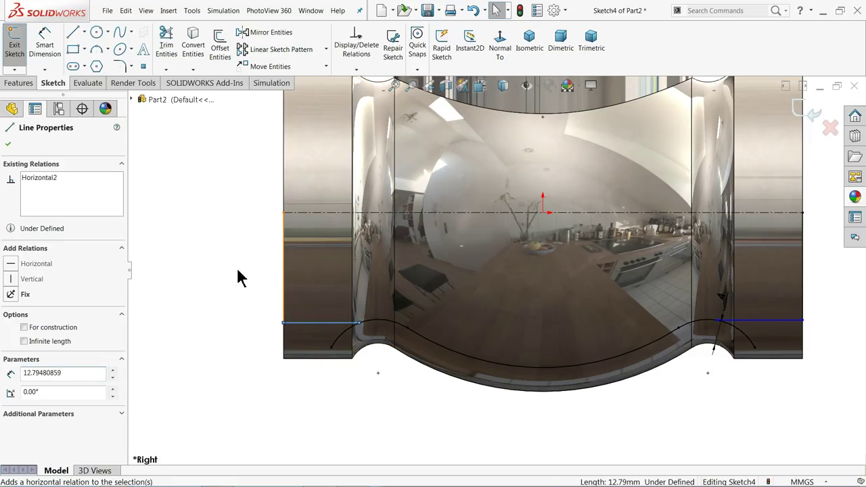
{"action": "left_click", "coordinate": [203, 257]}
Step: Dimension the left horizontal bore line 18 mm below the centerline
{"action": "left_click", "coordinate": [50, 39]}
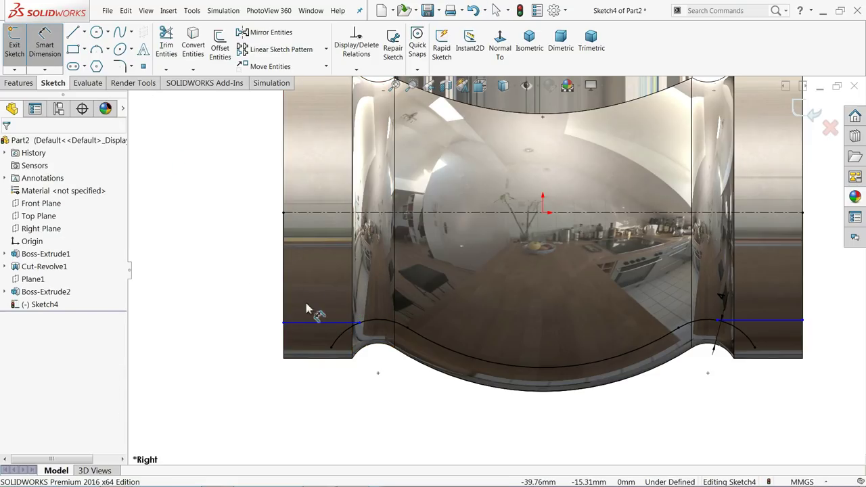
{"action": "left_click", "coordinate": [316, 322]}
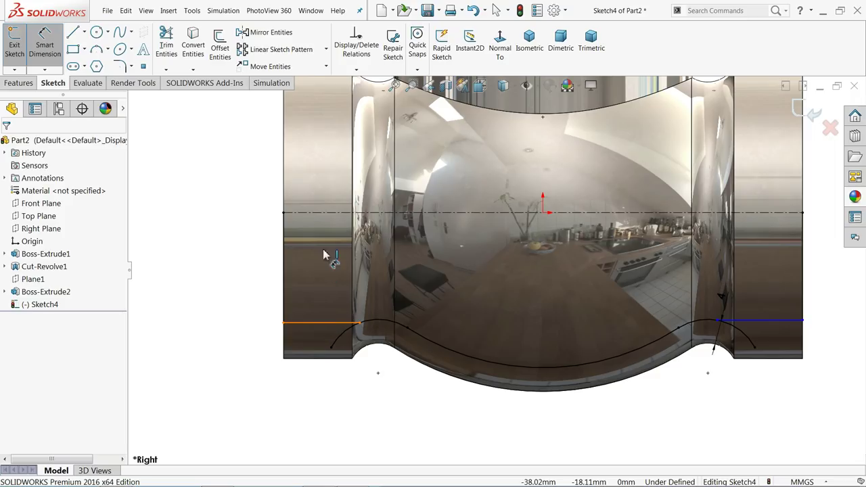
{"action": "left_click", "coordinate": [328, 213]}
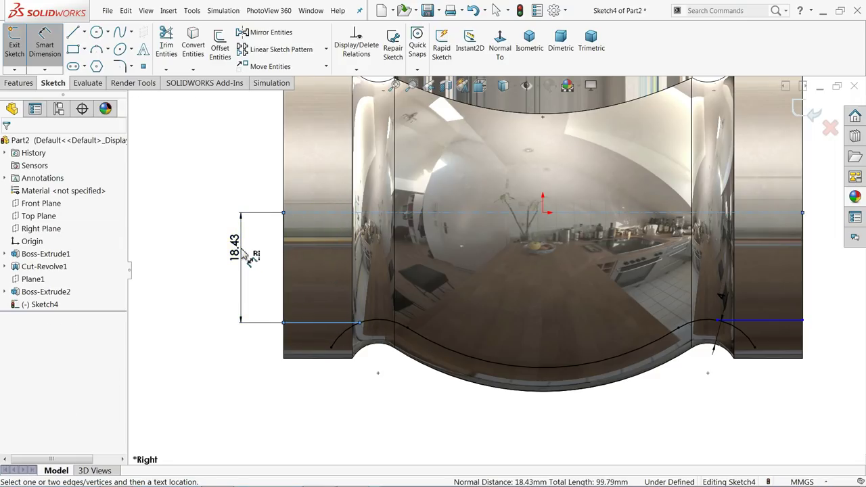
{"action": "left_click", "coordinate": [236, 256]}
{"action": "type", "text": "18"}
{"action": "key", "text": "Return"}
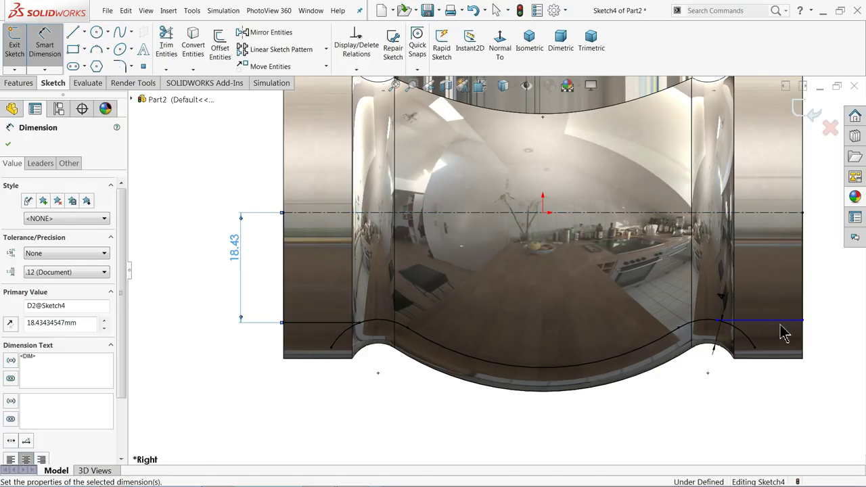
Step: Dimension the right horizontal bore line 18 mm below the centerline
{"action": "left_click", "coordinate": [771, 320]}
{"action": "left_click", "coordinate": [785, 213]}
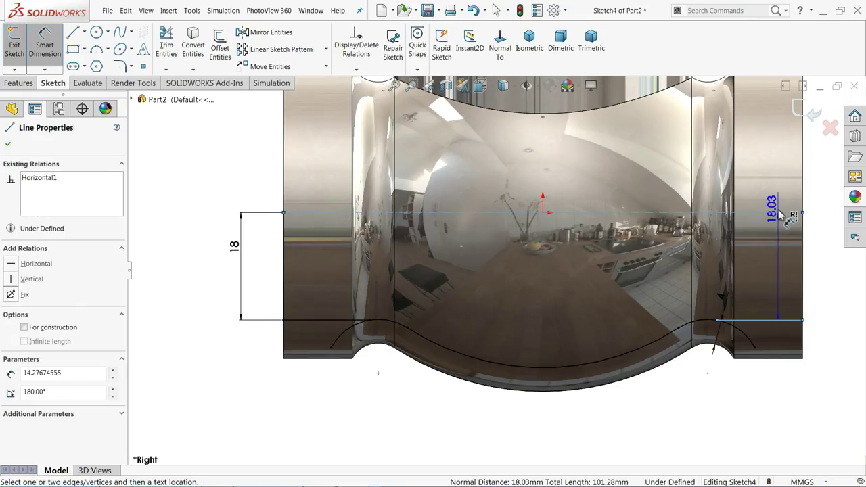
{"action": "left_click", "coordinate": [817, 246]}
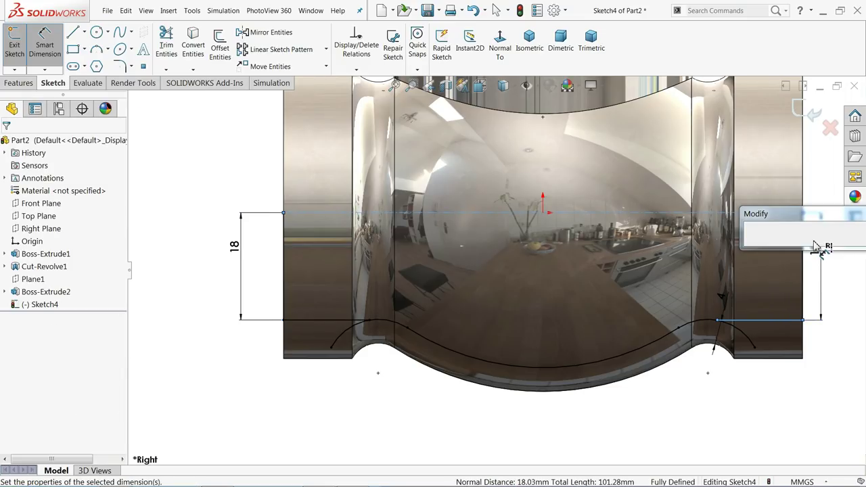
{"action": "key", "text": "Return"}
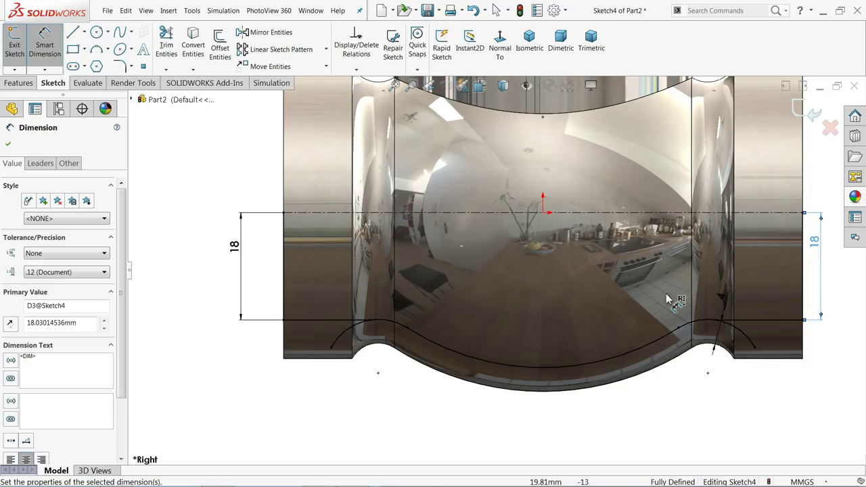
Step: Power-trim the offset groove arc ends that extend past the horizontal bore lines on both sides of the profile
{"action": "scroll", "coordinate": [484, 332], "scroll_direction": "down", "scroll_amount": 2}
{"action": "scroll", "coordinate": [611, 332], "scroll_direction": "up", "scroll_amount": 1}
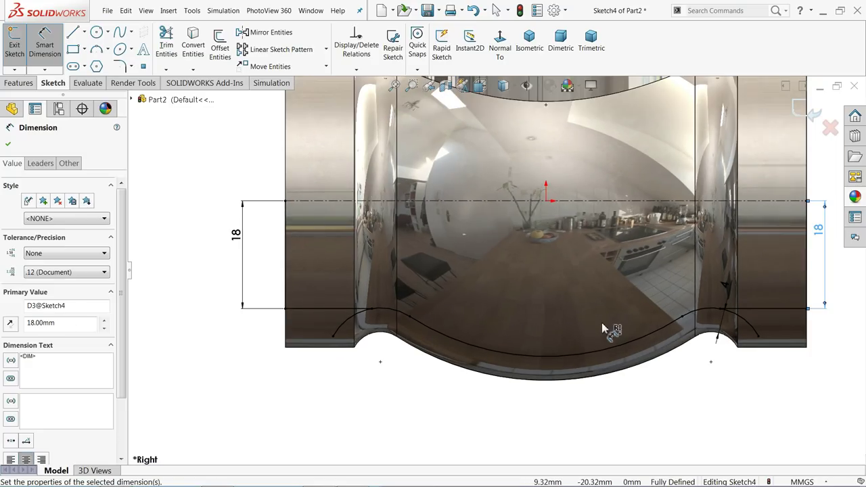
{"action": "scroll", "coordinate": [696, 304], "scroll_direction": "down", "scroll_amount": 1}
{"action": "left_click", "coordinate": [166, 47]}
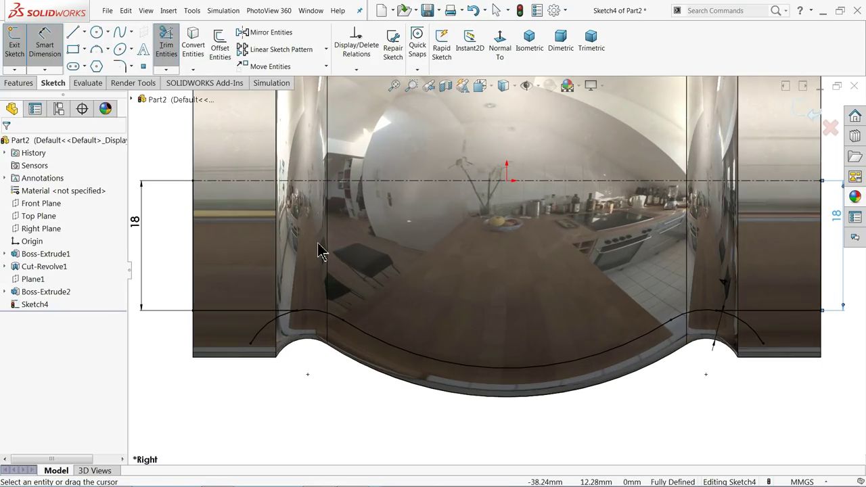
{"action": "scroll", "coordinate": [278, 306], "scroll_direction": "down", "scroll_amount": 2}
{"action": "left_click_drag", "start_coordinate": [242, 330], "coordinate": [295, 343]}
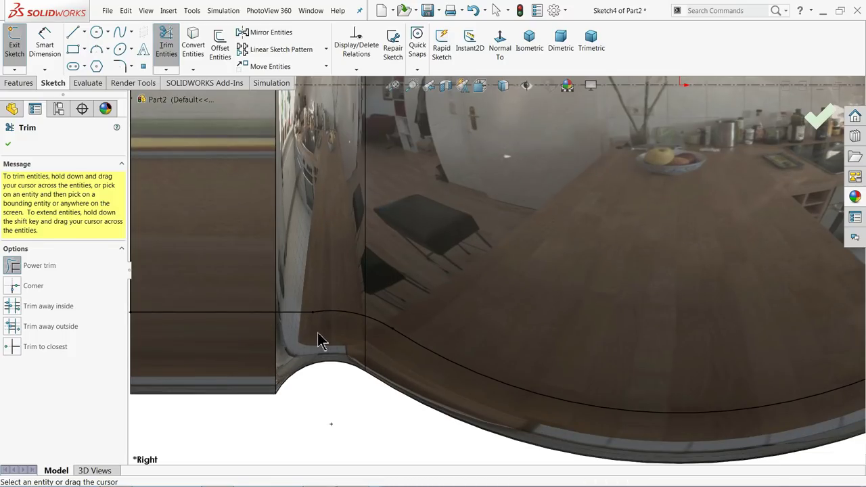
{"action": "scroll", "coordinate": [305, 340], "scroll_direction": "up", "scroll_amount": 2}
{"action": "scroll", "coordinate": [686, 339], "scroll_direction": "down", "scroll_amount": 2}
{"action": "left_click_drag", "start_coordinate": [721, 268], "coordinate": [677, 290]}
{"action": "scroll", "coordinate": [673, 292], "scroll_direction": "up", "scroll_amount": 3}
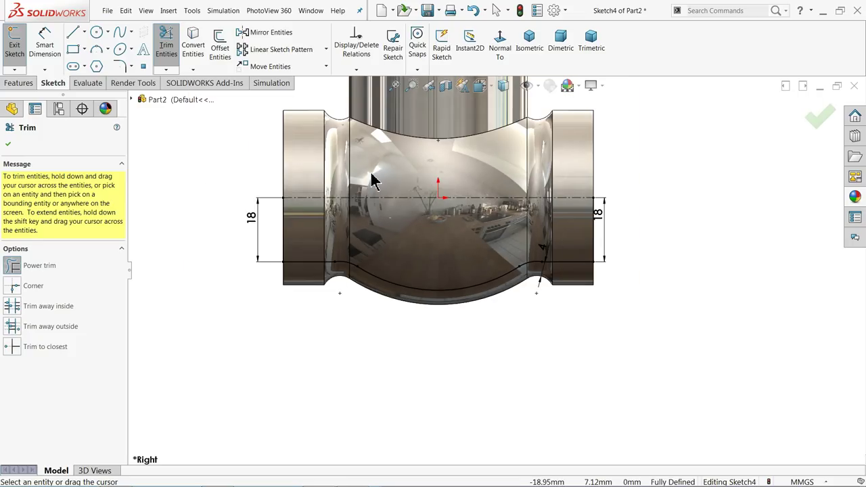
{"action": "scroll", "coordinate": [373, 178], "scroll_direction": "down", "scroll_amount": 2}
{"action": "left_click", "coordinate": [8, 145]}
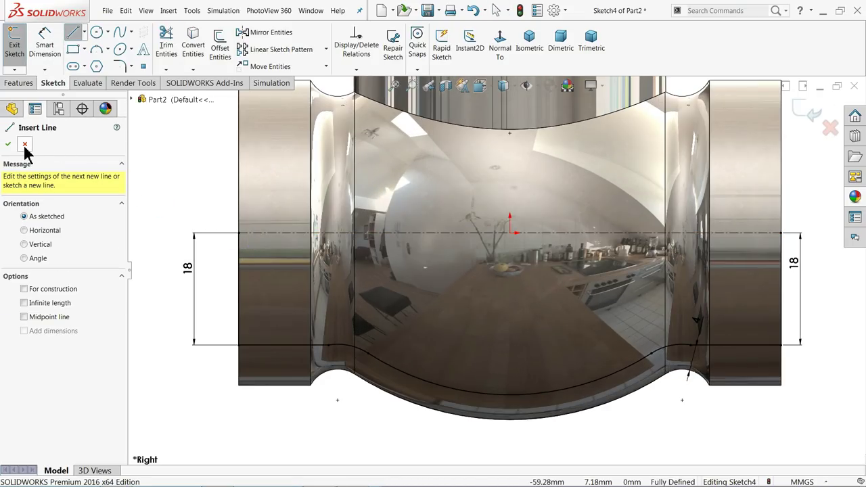
Step: Convert the horizontal centerline into a solid sketch line to close the cavity profile
{"action": "left_click", "coordinate": [24, 146]}
{"action": "left_click", "coordinate": [298, 232]}
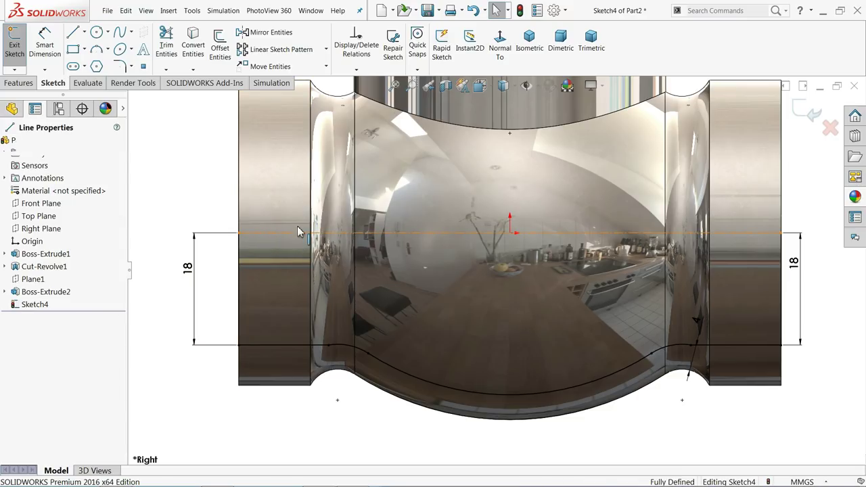
{"action": "left_click", "coordinate": [315, 205]}
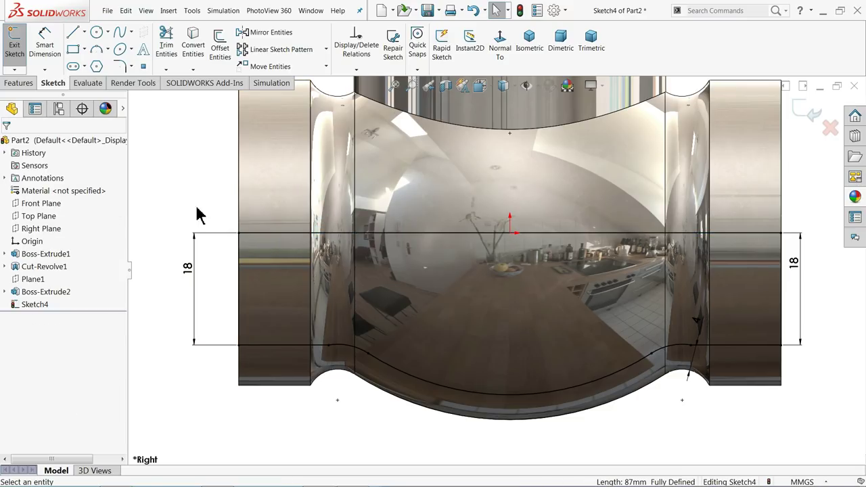
Step: Cut the inner cavity by revolving the closed profile 360° about the horizontal line through the origin
{"action": "middle_click_drag", "start_coordinate": [483, 294], "coordinate": [551, 305], "text": "ctrl"}
{"action": "scroll", "coordinate": [490, 284], "scroll_direction": "up", "scroll_amount": 4}
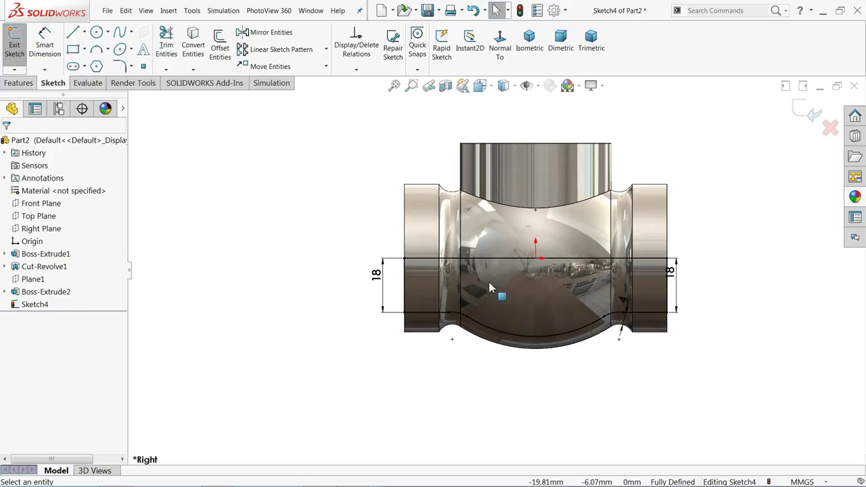
{"action": "left_click", "coordinate": [20, 83]}
{"action": "left_click", "coordinate": [230, 44]}
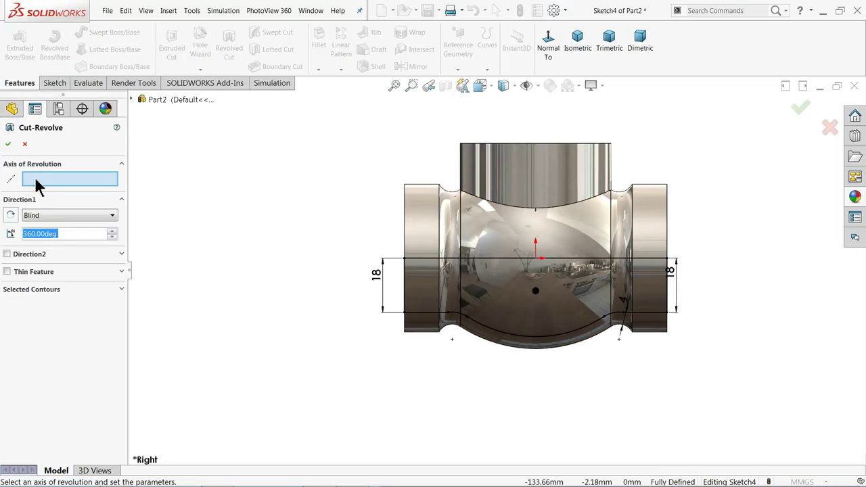
{"action": "left_click", "coordinate": [502, 263]}
{"action": "middle_click_drag", "start_coordinate": [228, 233], "coordinate": [271, 277]}
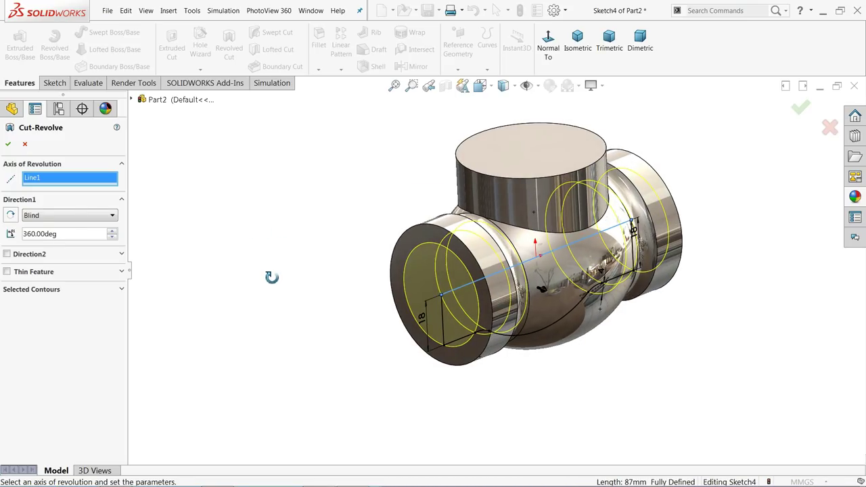
{"action": "scroll", "coordinate": [612, 247], "scroll_direction": "down", "scroll_amount": 2}
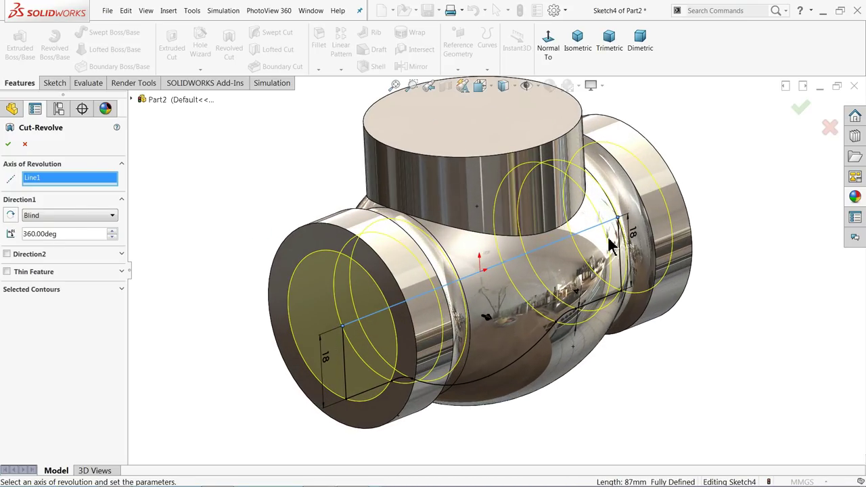
{"action": "left_click", "coordinate": [8, 145]}
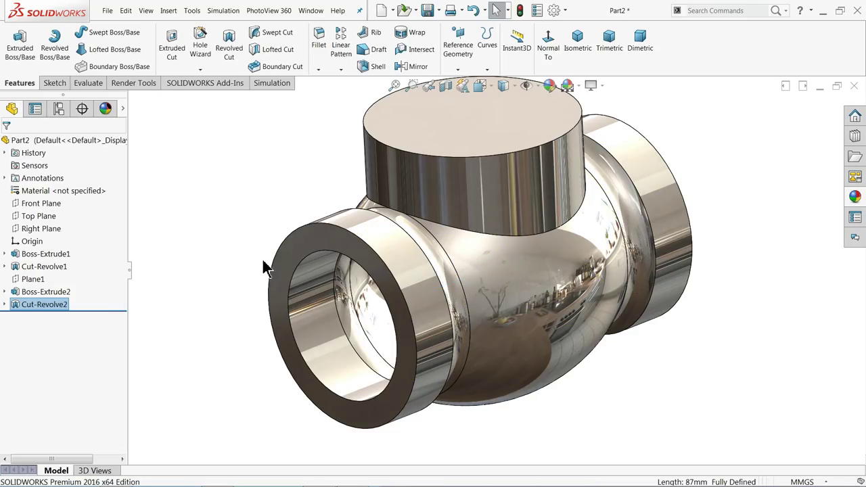
Step: Section the valve body lengthwise and examine the cavity and its wall thickness
{"action": "mouse_move", "coordinate": [242, 286]}
{"action": "middle_mouse_down"}
{"action": "mouse_move", "coordinate": [280, 236]}
{"action": "mouse_move", "coordinate": [304, 226]}
{"action": "mouse_move", "coordinate": [269, 238]}
{"action": "mouse_move", "coordinate": [250, 273]}
{"action": "middle_mouse_up"}
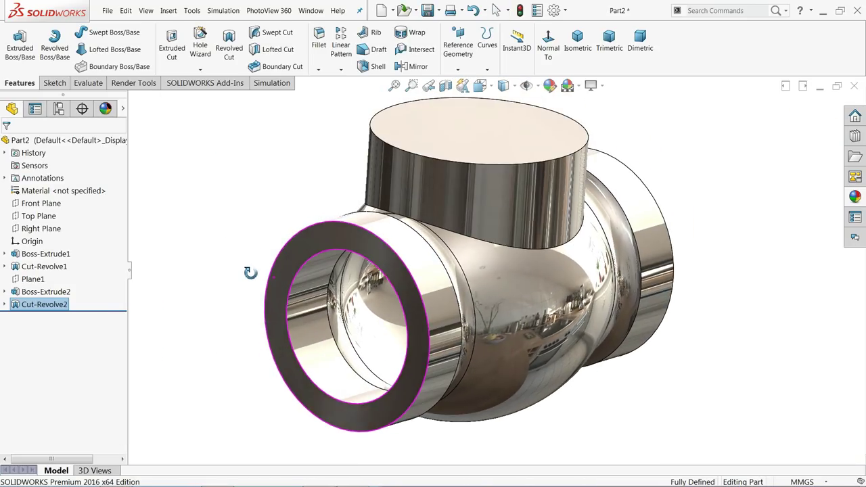
{"action": "left_click", "coordinate": [446, 86]}
{"action": "left_click", "coordinate": [9, 144]}
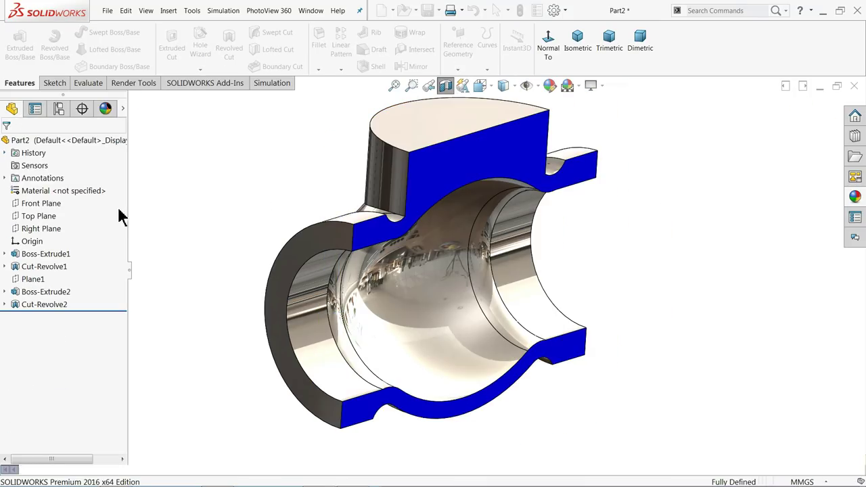
{"action": "middle_click_drag", "start_coordinate": [210, 228], "coordinate": [193, 245]}
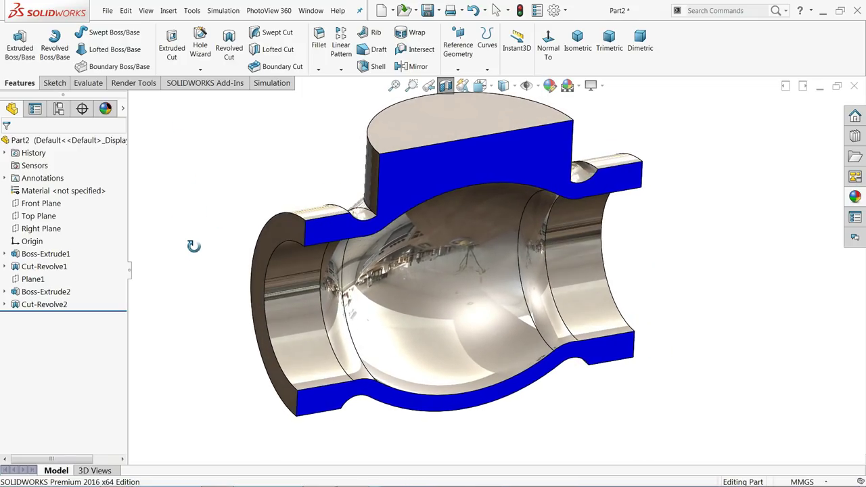
Step: Turn off the RealView reflective rendering and close the section view of the valve body
{"action": "left_click", "coordinate": [599, 84]}
{"action": "left_click", "coordinate": [613, 105]}
{"action": "middle_click_drag", "start_coordinate": [643, 256], "coordinate": [628, 236]}
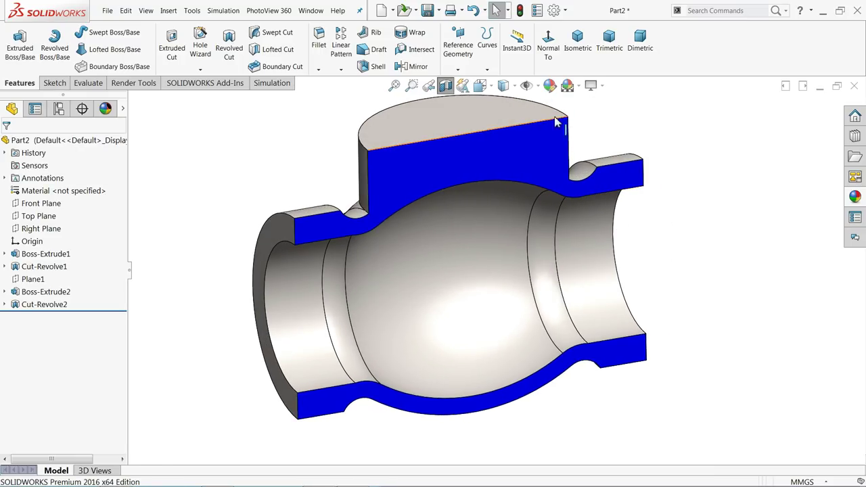
{"action": "left_click", "coordinate": [446, 85]}
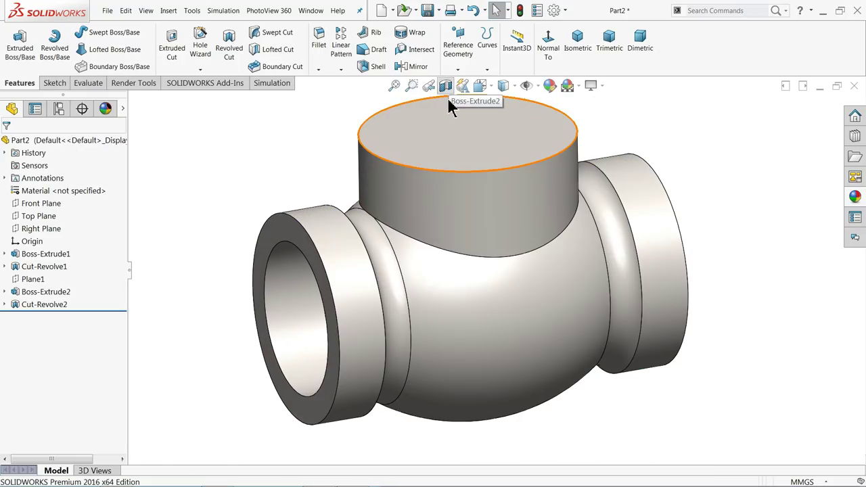
{"action": "left_click", "coordinate": [824, 11]}
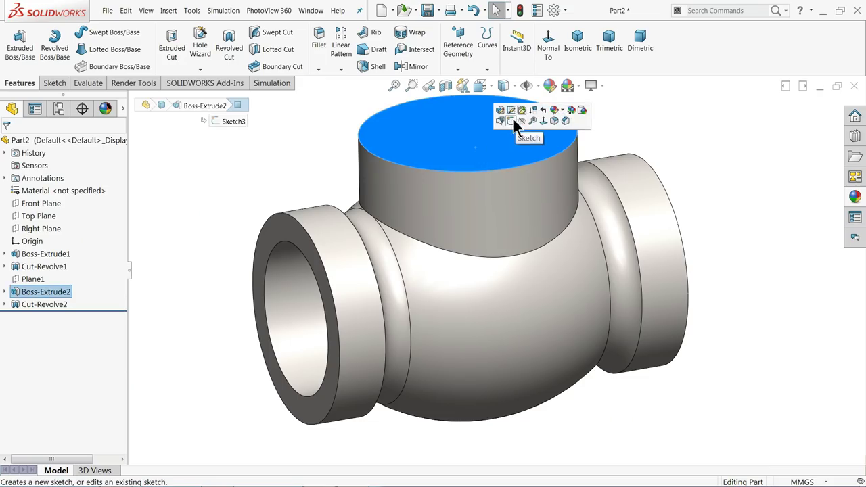
Step: Start a sketch on the top boss's flat end face and draw a 52 mm diameter circle centred on the origin
{"action": "left_click", "coordinate": [512, 122]}
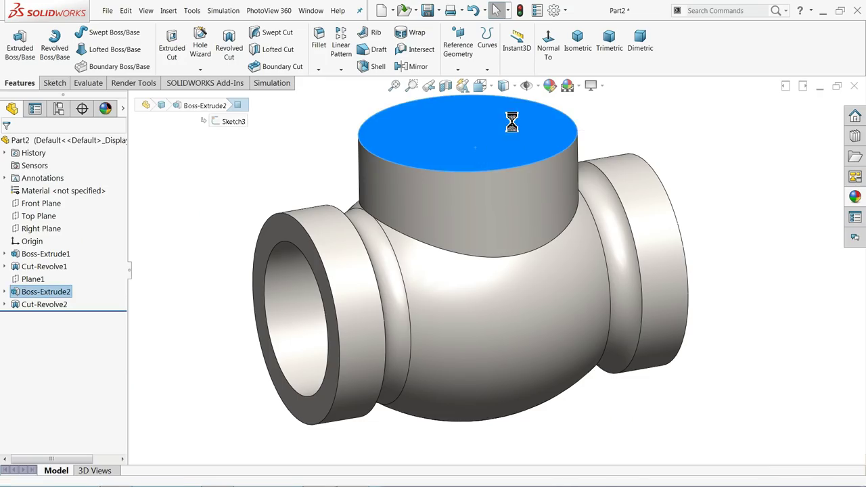
{"action": "left_click", "coordinate": [498, 49]}
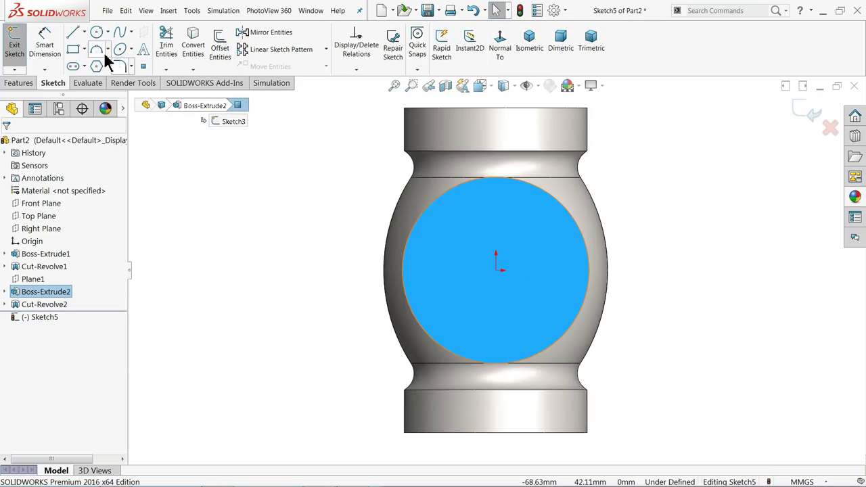
{"action": "left_click", "coordinate": [96, 32]}
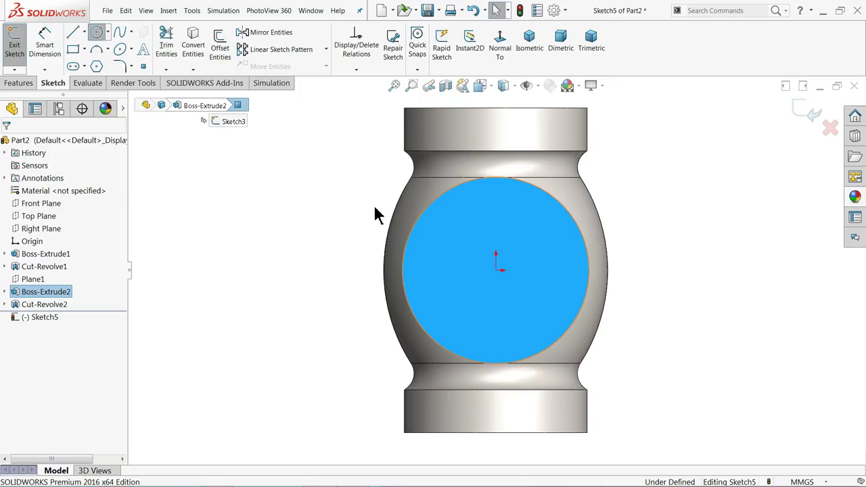
{"action": "left_click", "coordinate": [499, 269]}
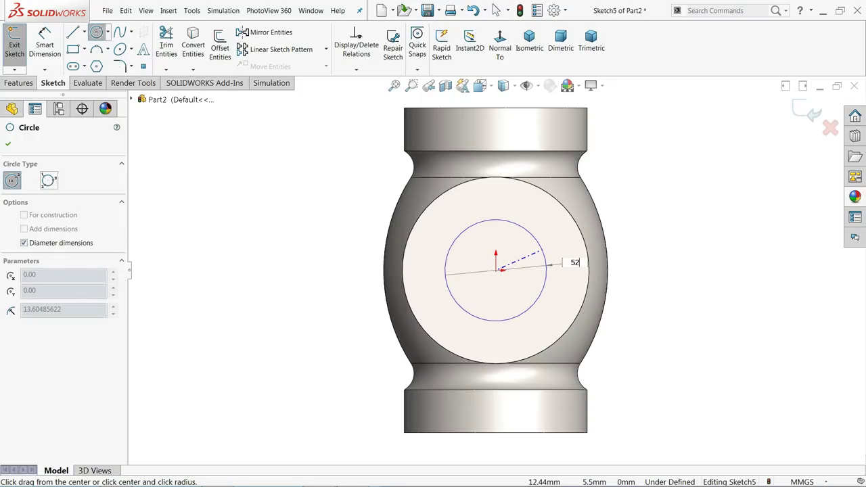
{"action": "type", "text": "52"}
{"action": "key", "text": "Return"}
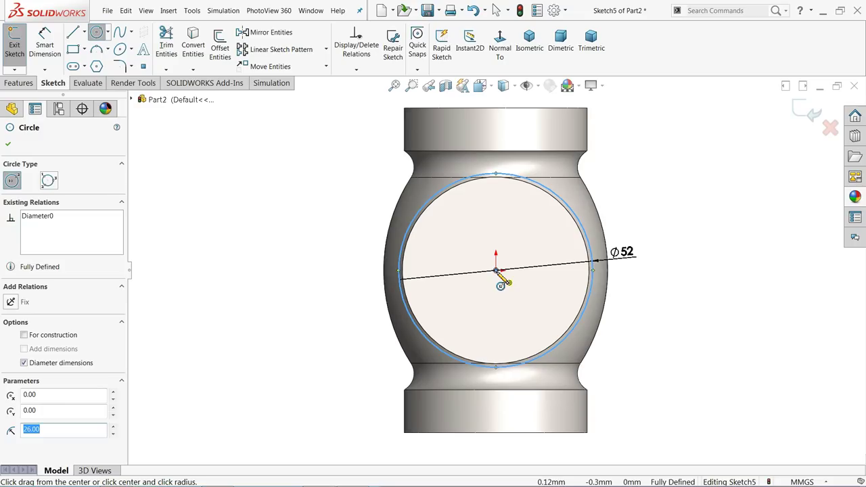
Step: Add a concentric circle of 42.5 mm diameter at the origin and close the sketch
{"action": "left_click", "coordinate": [496, 271]}
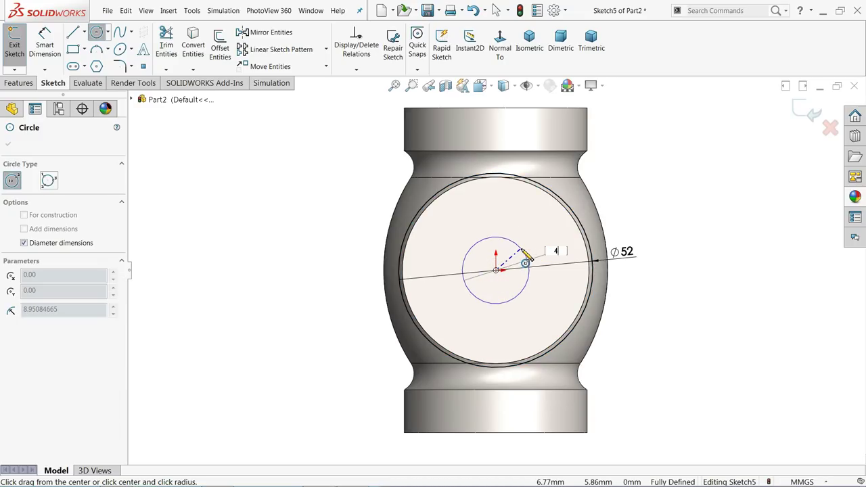
{"action": "type", "text": "42.5"}
{"action": "key", "text": "Return"}
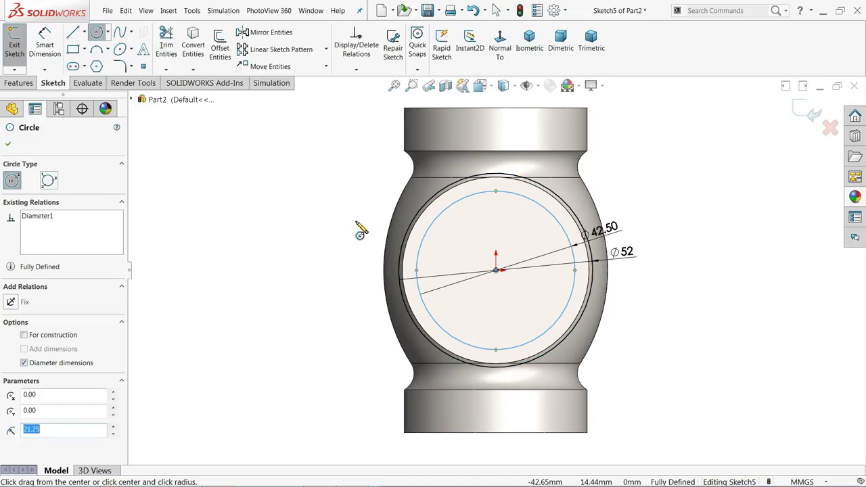
{"action": "left_click", "coordinate": [10, 147]}
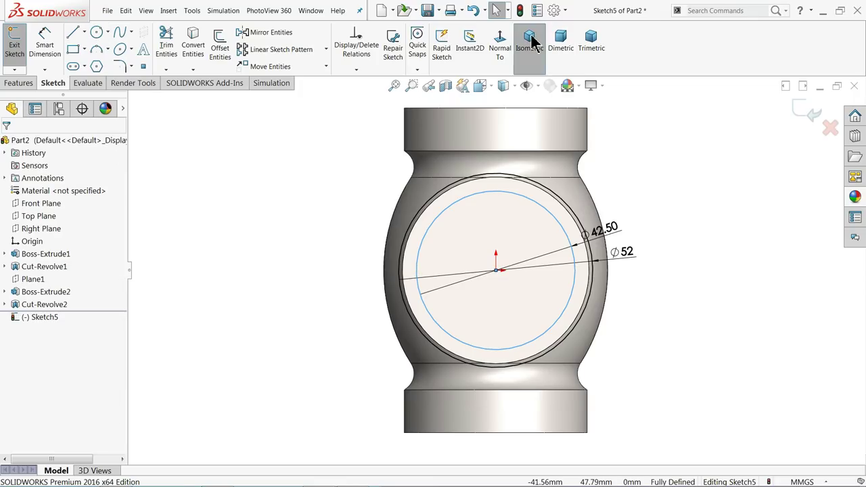
{"action": "left_click", "coordinate": [529, 40]}
{"action": "left_click", "coordinate": [806, 110]}
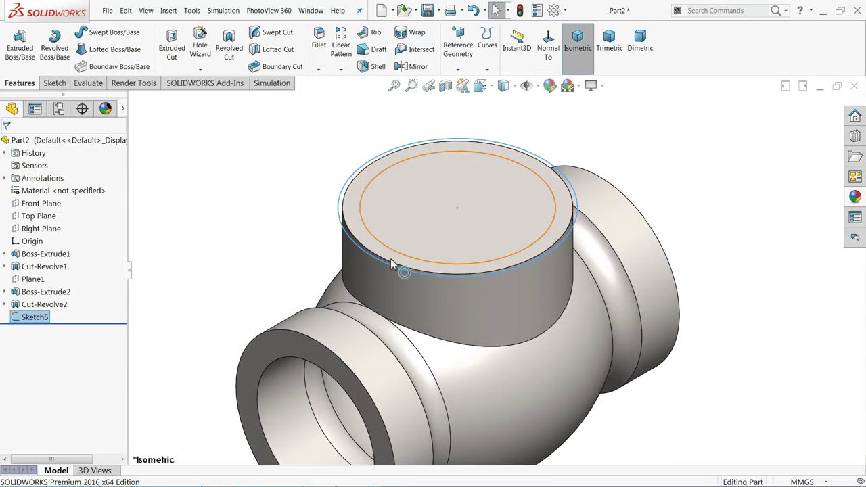
Step: Extrude the full 52 mm circle 10 mm down toward the body as a blind boss, merged with the part
{"action": "left_click", "coordinate": [27, 49]}
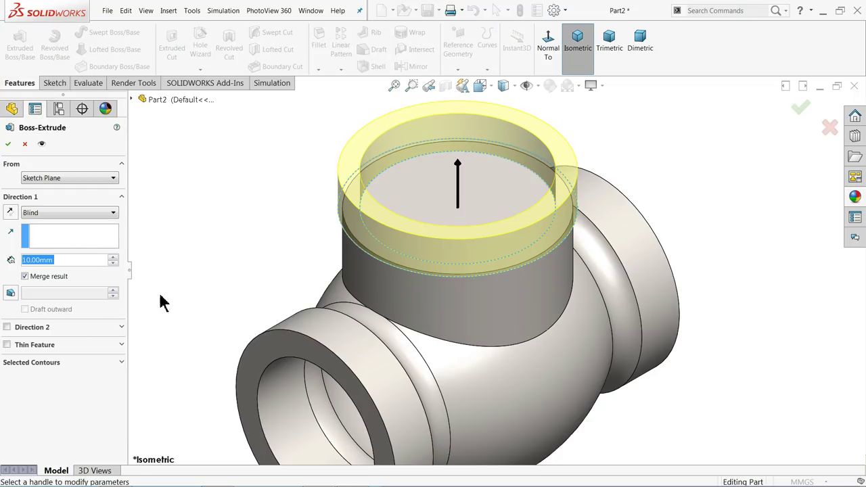
{"action": "left_click", "coordinate": [46, 363]}
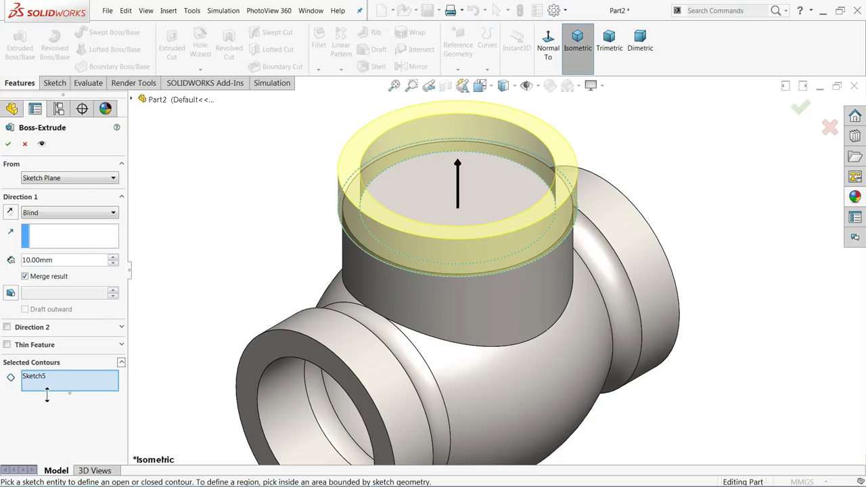
{"action": "left_click", "coordinate": [372, 256]}
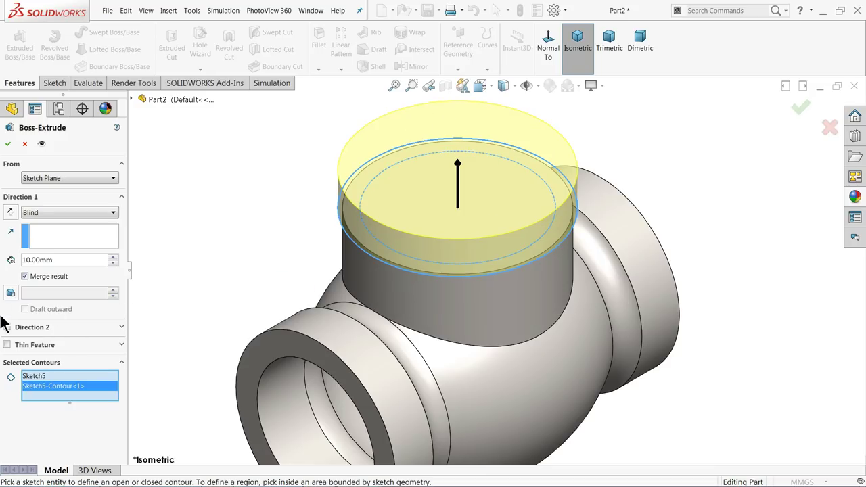
{"action": "left_click_drag", "start_coordinate": [60, 260], "coordinate": [17, 261]}
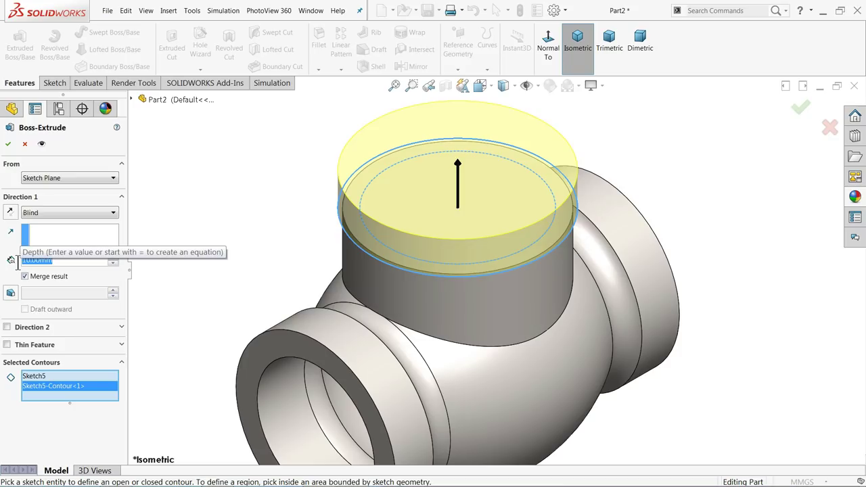
{"action": "left_click", "coordinate": [9, 213]}
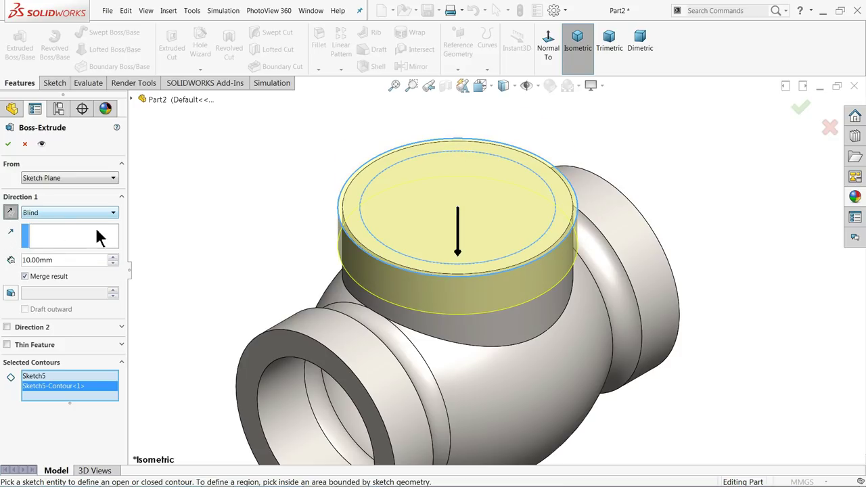
{"action": "left_click", "coordinate": [9, 145]}
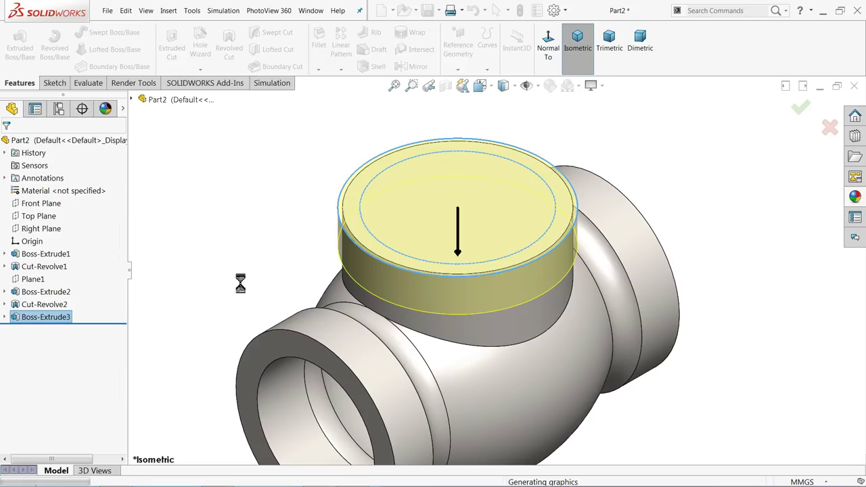
{"action": "middle_click_drag", "start_coordinate": [237, 286], "coordinate": [225, 304]}
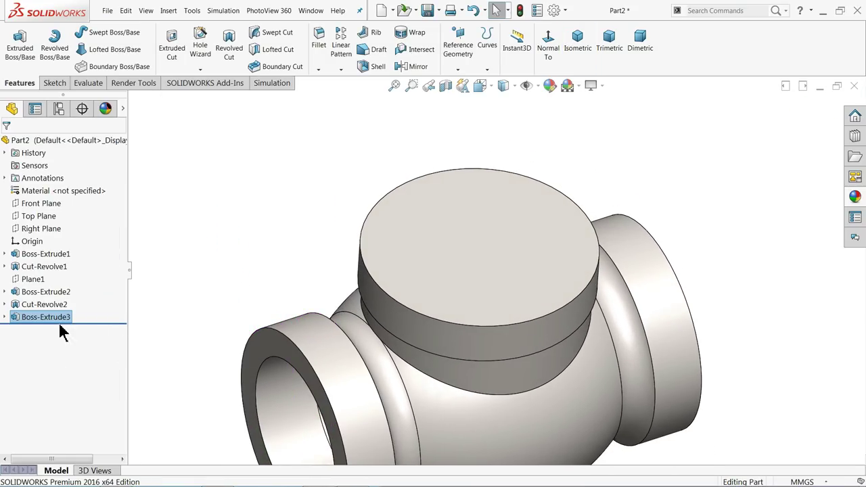
Step: Reuse the collar's sketch to cut its inner 42.5 mm circle region Up To Next into the body cavity
{"action": "left_click", "coordinate": [5, 318]}
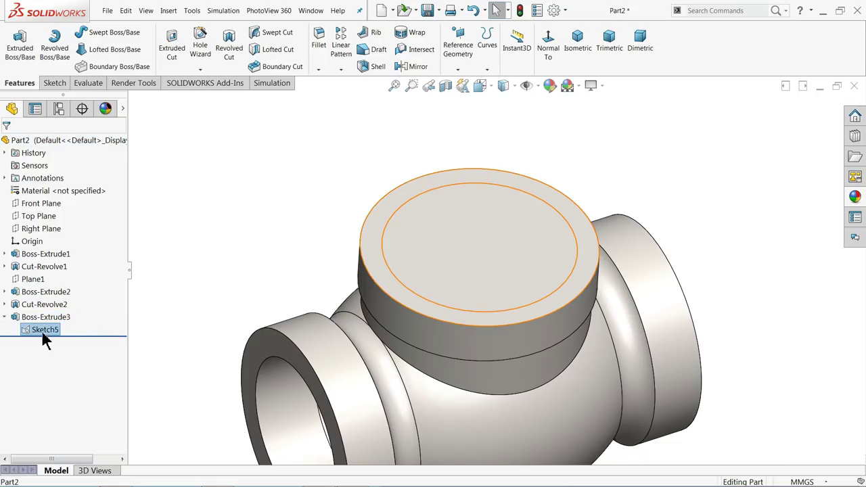
{"action": "left_click", "coordinate": [41, 330]}
{"action": "left_click", "coordinate": [172, 46]}
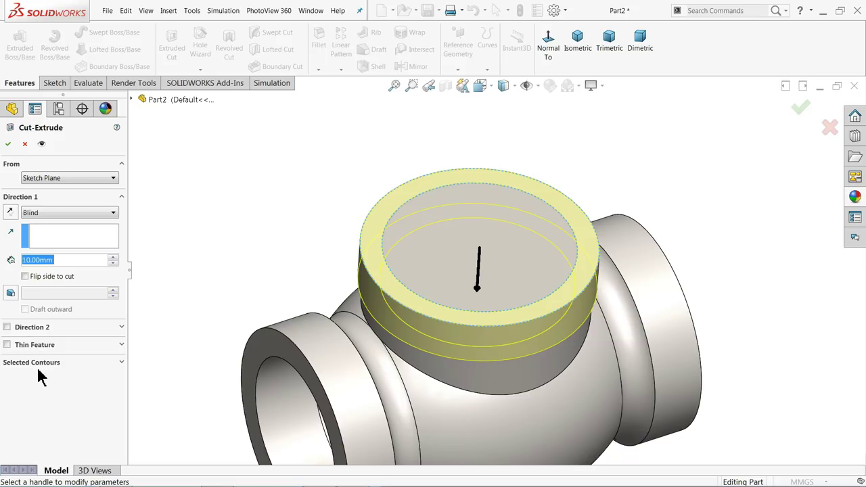
{"action": "left_click", "coordinate": [53, 363]}
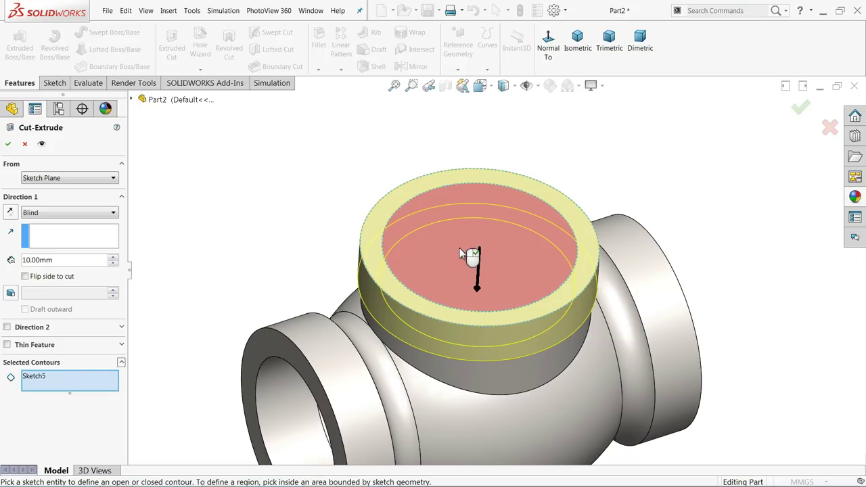
{"action": "left_click", "coordinate": [472, 250]}
{"action": "left_click", "coordinate": [58, 214]}
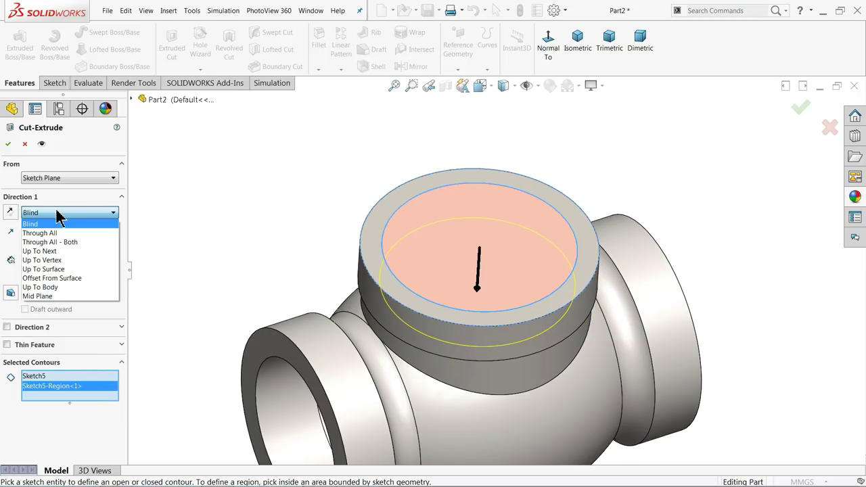
{"action": "left_click", "coordinate": [59, 251]}
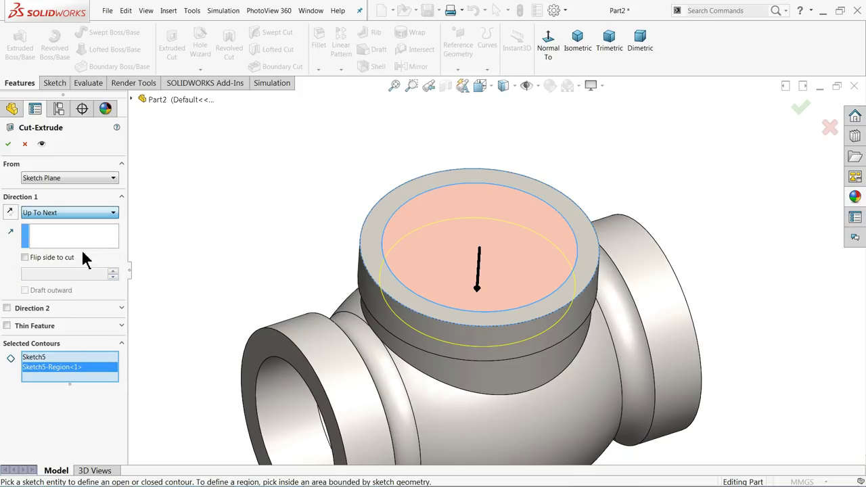
{"action": "middle_click_drag", "start_coordinate": [279, 265], "coordinate": [458, 239]}
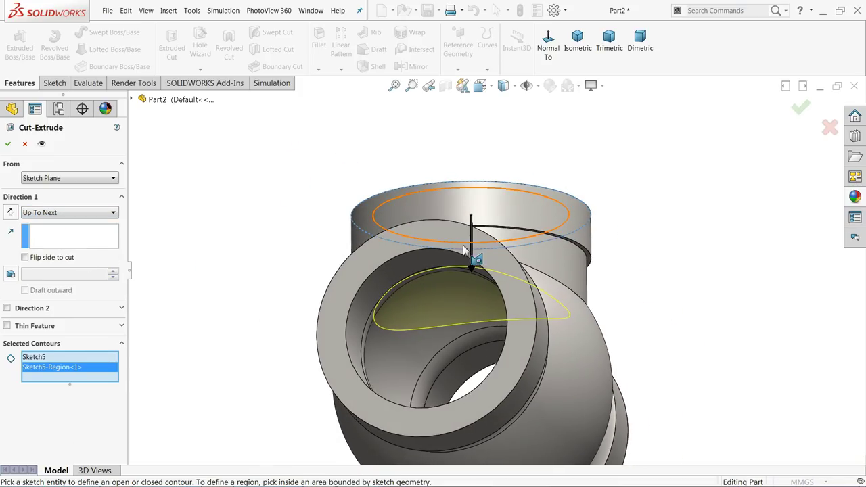
{"action": "scroll", "coordinate": [427, 309], "scroll_direction": "down", "scroll_amount": 3}
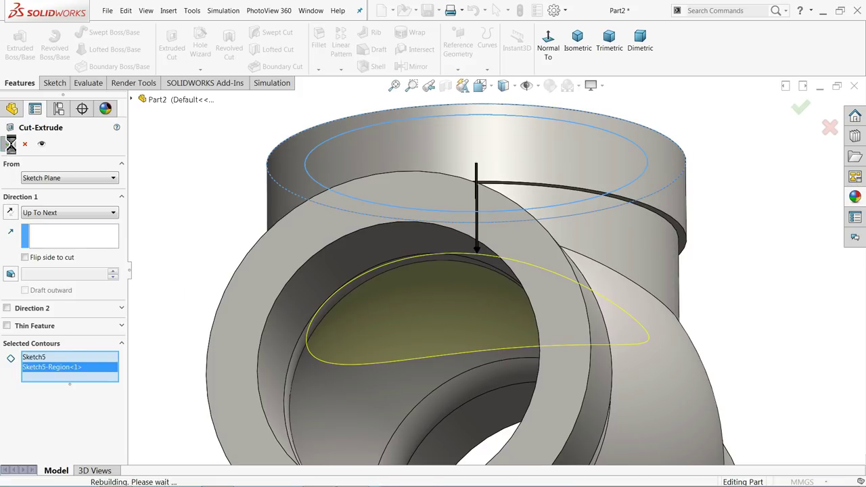
{"action": "key", "text": "Return"}
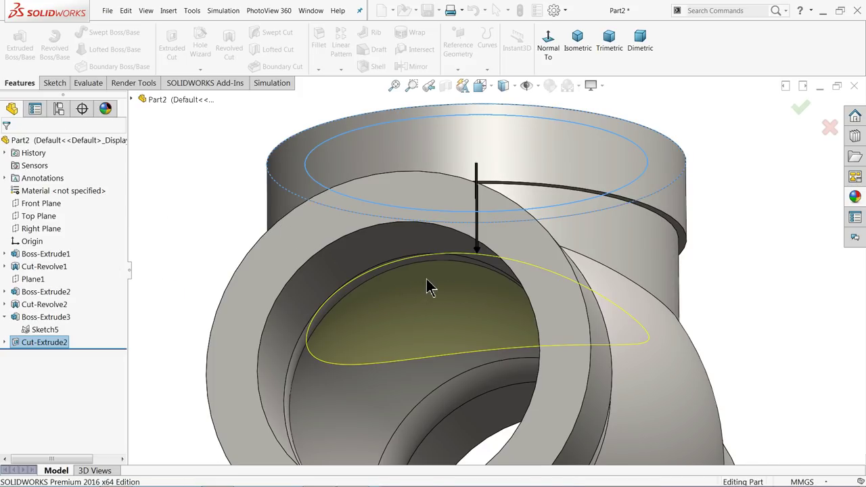
Step: Section the valve body at the Right Plane, examine the boss opening into the cavity, and close the section view
{"action": "scroll", "coordinate": [426, 278], "scroll_direction": "up", "scroll_amount": 5}
{"action": "middle_click_drag", "start_coordinate": [438, 278], "coordinate": [444, 207]}
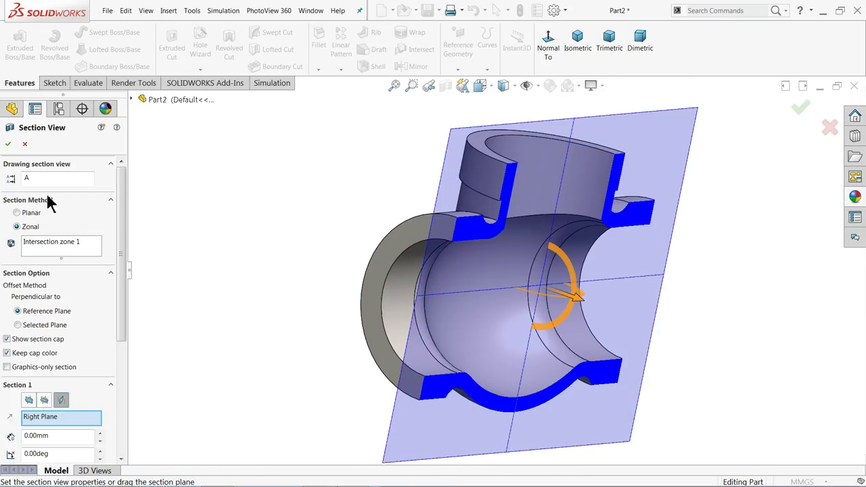
{"action": "left_click", "coordinate": [25, 144]}
{"action": "middle_click_drag", "start_coordinate": [253, 230], "coordinate": [234, 232]}
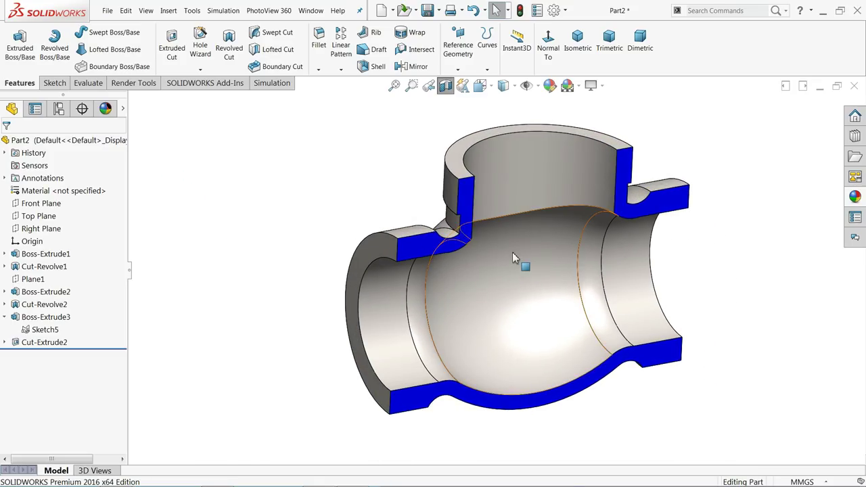
{"action": "scroll", "coordinate": [644, 240], "scroll_direction": "down", "scroll_amount": 2}
{"action": "left_click", "coordinate": [445, 85]}
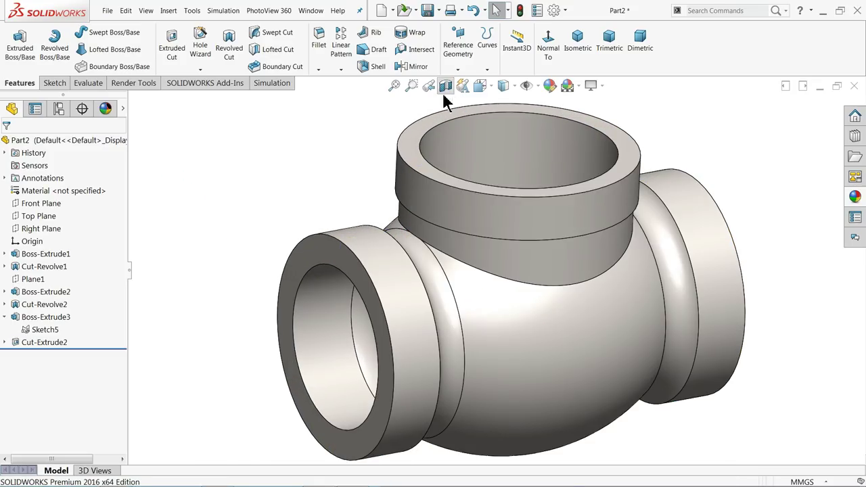
Step: Switch to the valve body drawing in Windows Photo Viewer, examine the inner seat dimensions, and return to SOLIDWORKS
{"action": "scroll", "coordinate": [444, 161], "scroll_direction": "down", "scroll_amount": 2}
{"action": "scroll", "coordinate": [568, 307], "scroll_direction": "up", "scroll_amount": 2}
{"action": "scroll", "coordinate": [569, 306], "scroll_direction": "up", "scroll_amount": 2}
{"action": "scroll", "coordinate": [592, 368], "scroll_direction": "down", "scroll_amount": 2}
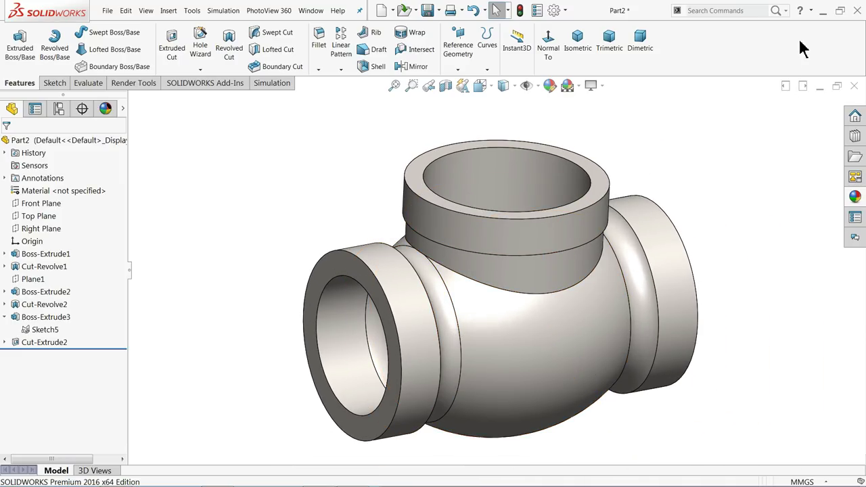
{"action": "left_click", "coordinate": [822, 10]}
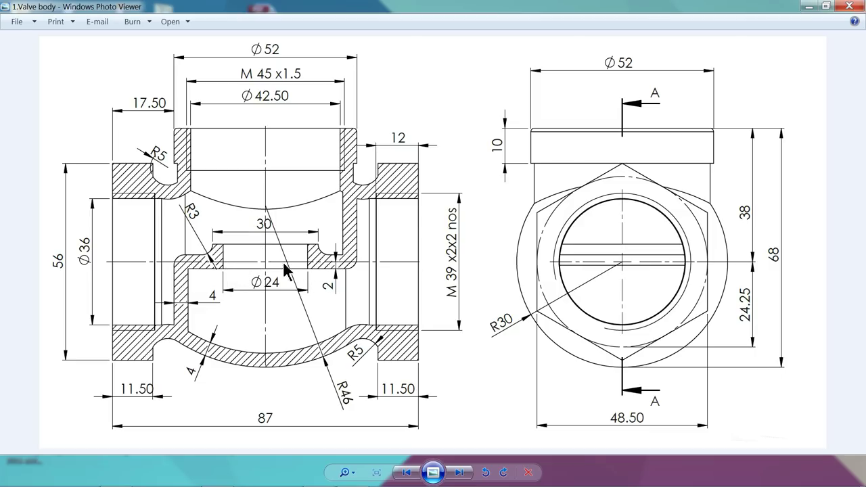
{"action": "key", "text": "alt+Tab"}
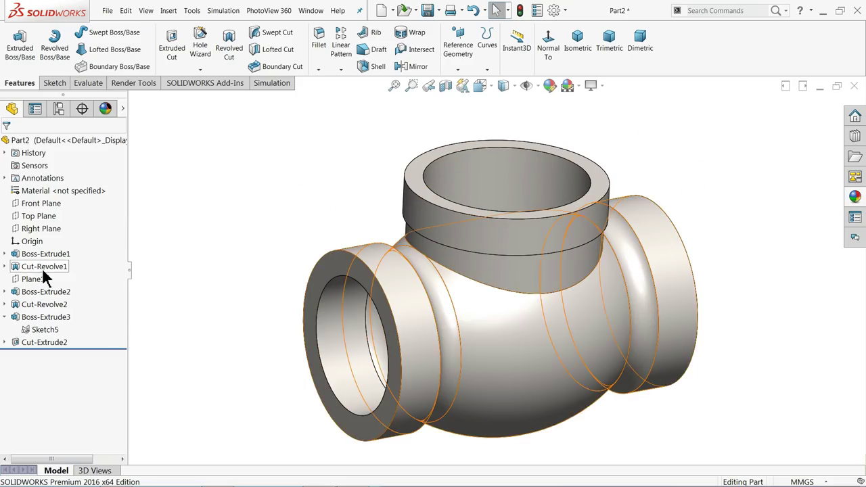
Step: Apply the basic color appearance to the valve body
{"action": "left_click", "coordinate": [854, 199]}
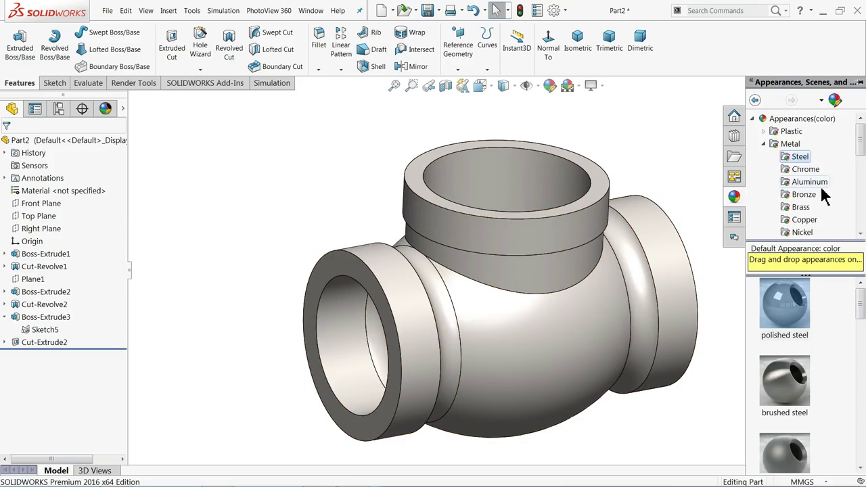
{"action": "left_click_drag", "start_coordinate": [785, 301], "coordinate": [322, 232]}
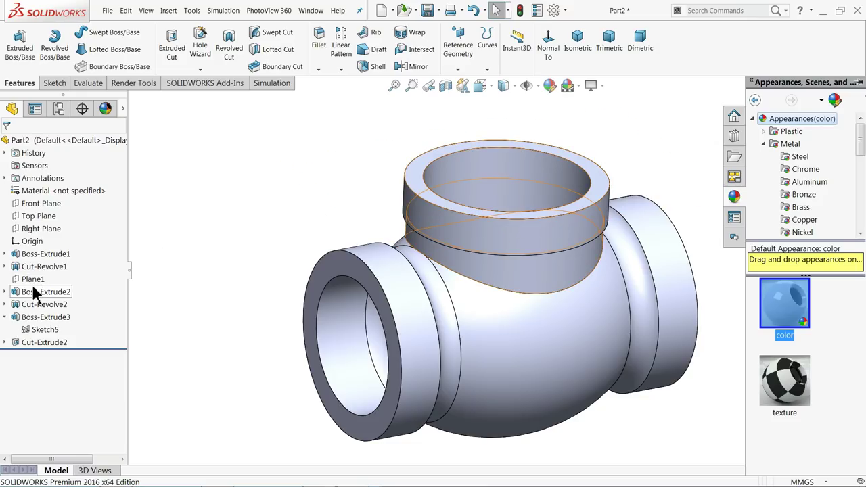
Step: Start a sketch on the Right Plane, view it face-on, and display the body with hidden lines visible
{"action": "left_click", "coordinate": [41, 231]}
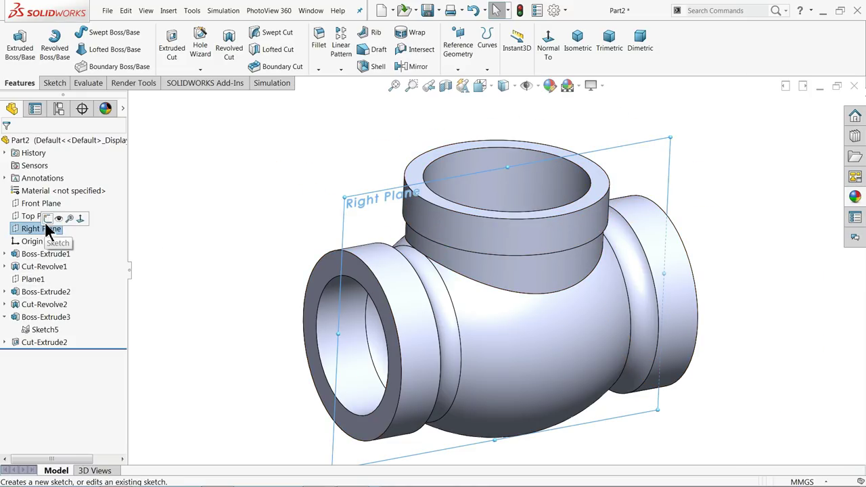
{"action": "left_click", "coordinate": [48, 219]}
{"action": "left_click", "coordinate": [501, 53]}
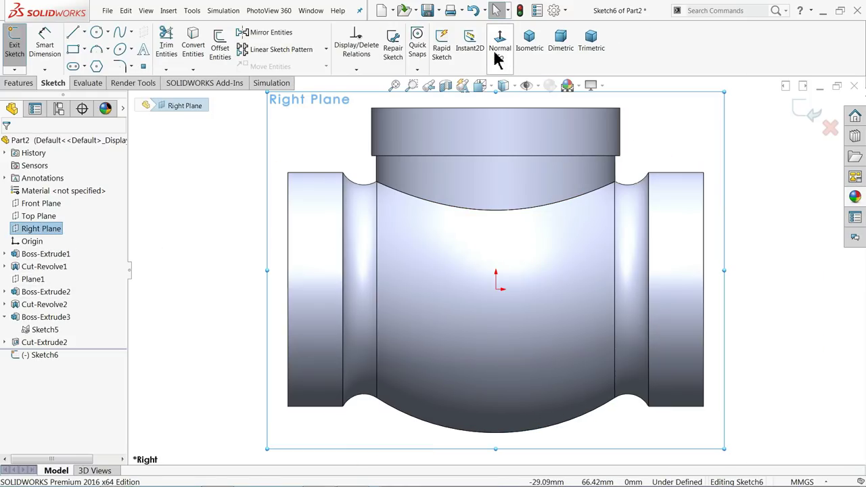
{"action": "left_click", "coordinate": [504, 85]}
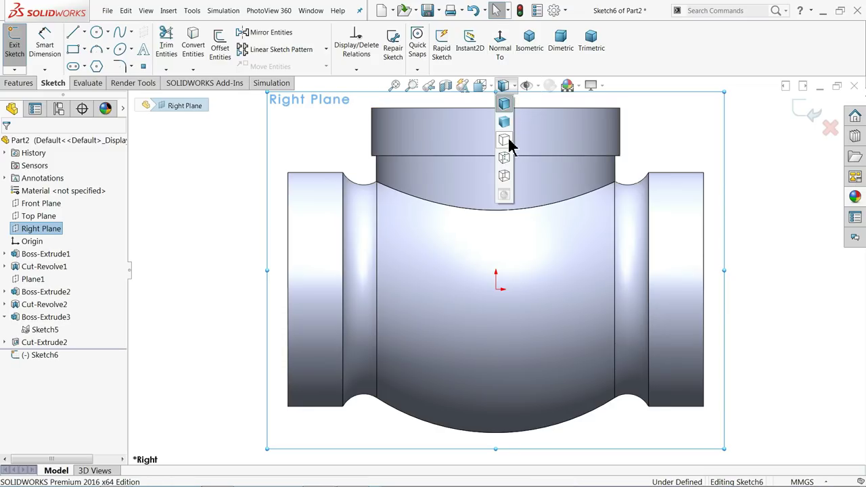
{"action": "left_click", "coordinate": [504, 157]}
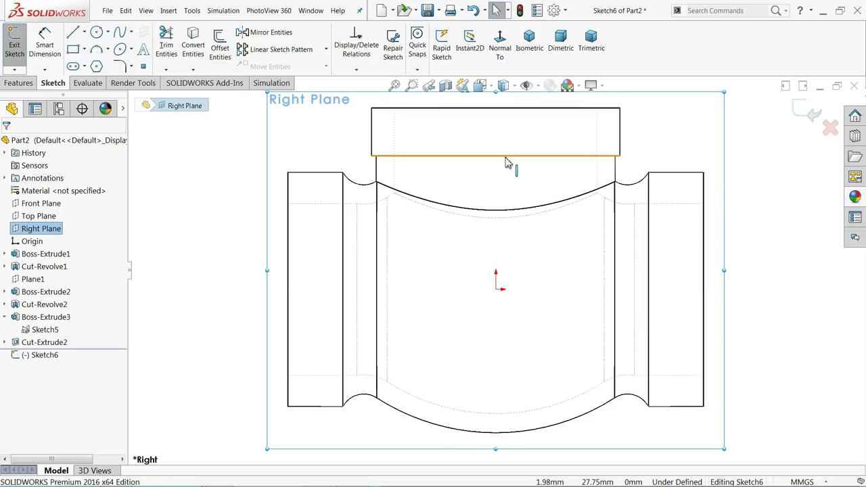
{"action": "scroll", "coordinate": [494, 236], "scroll_direction": "up", "scroll_amount": 1}
{"action": "left_click", "coordinate": [193, 226]}
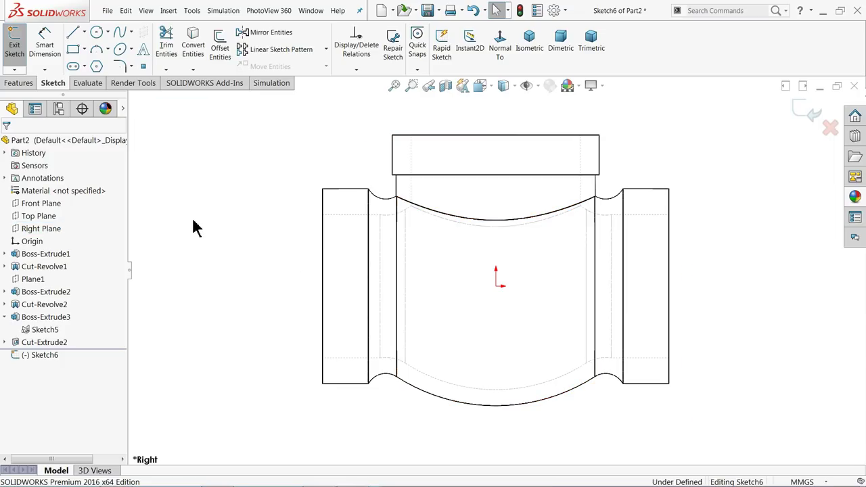
Step: Try sectioning the valve body at the Right Plane, and turn the section view off again
{"action": "left_click", "coordinate": [446, 87]}
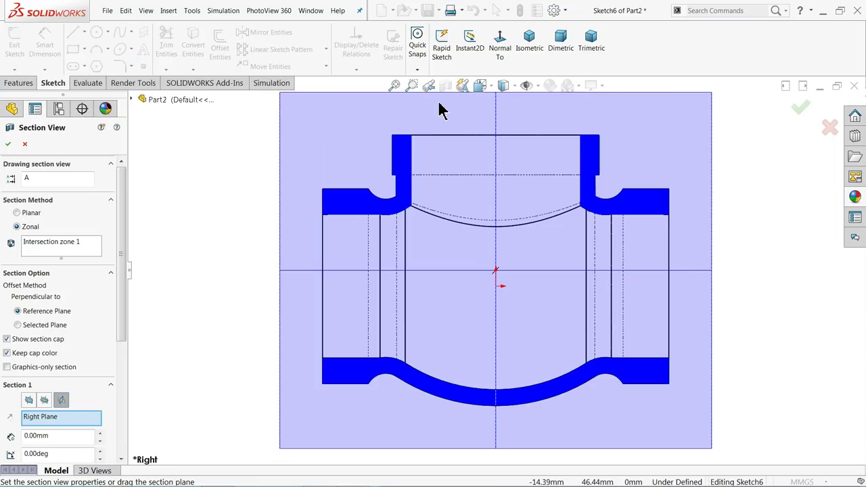
{"action": "left_click", "coordinate": [8, 144]}
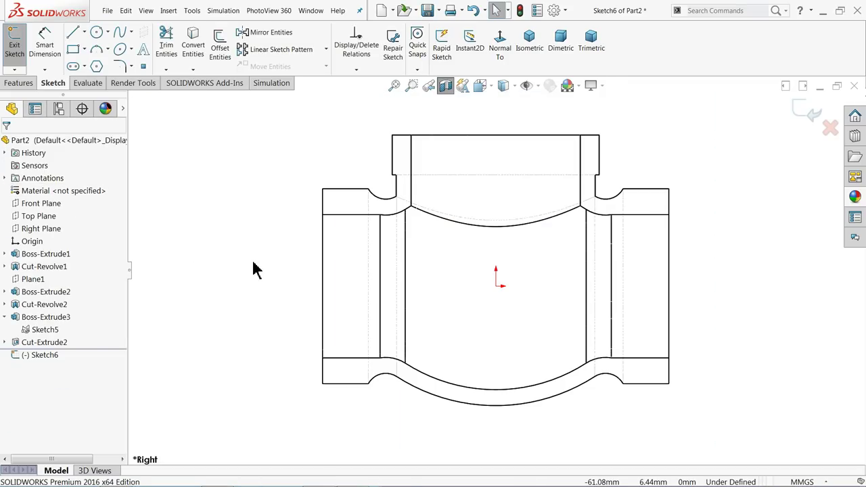
{"action": "left_click", "coordinate": [444, 87]}
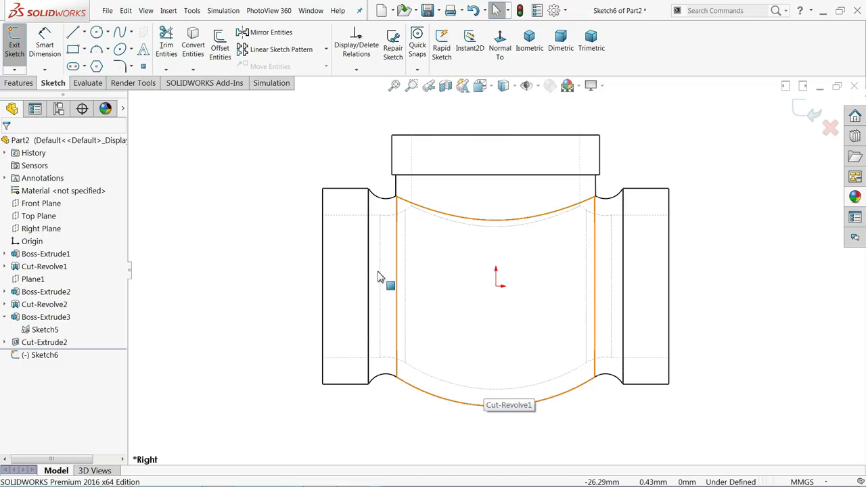
Step: Draw a vertical centerline from the collar's lower-left corner down to the body's lower left neck groove
{"action": "left_click", "coordinate": [85, 32]}
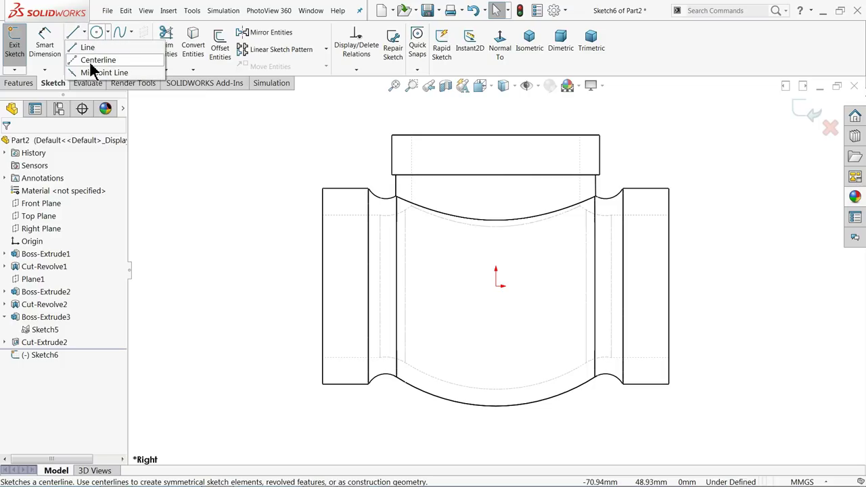
{"action": "left_click", "coordinate": [95, 60]}
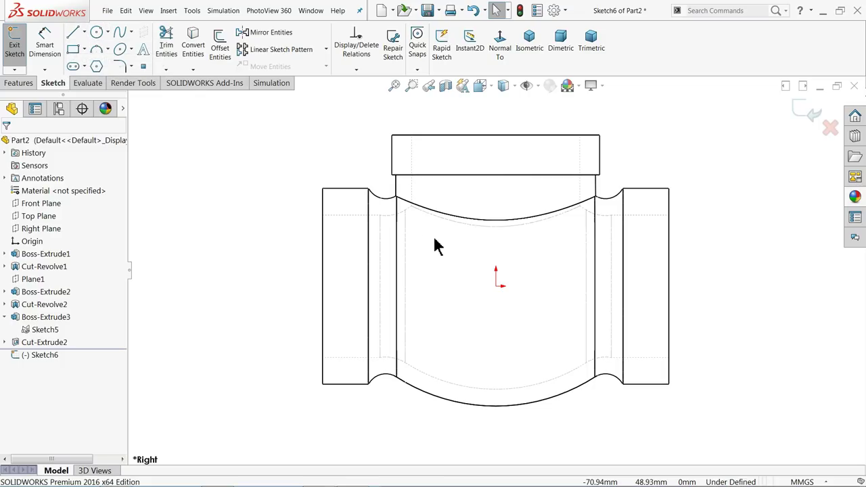
{"action": "left_click", "coordinate": [393, 175]}
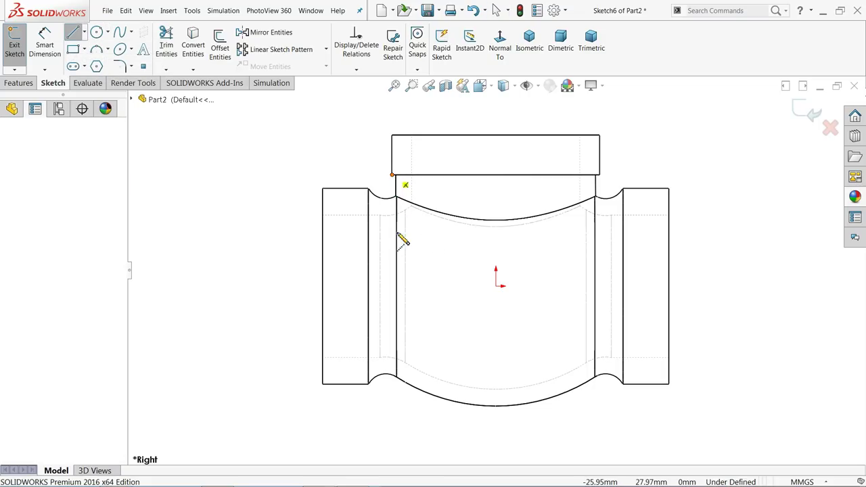
{"action": "left_click", "coordinate": [392, 374]}
{"action": "right_click", "coordinate": [301, 327]}
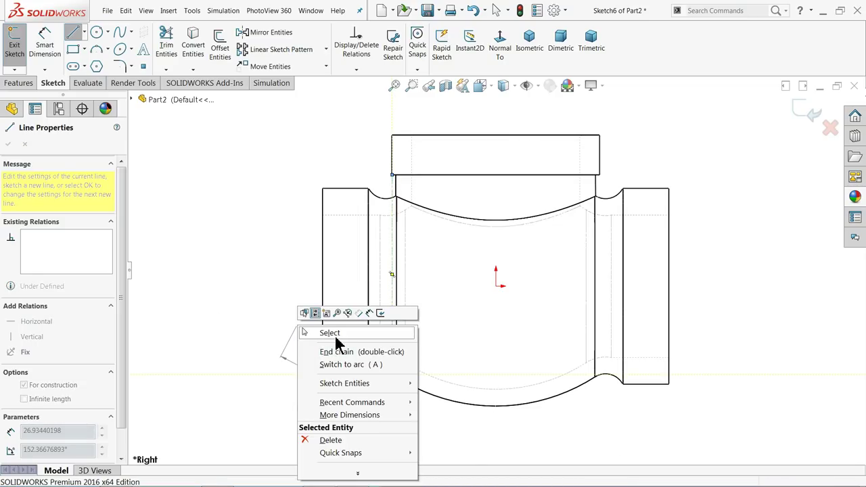
{"action": "left_click", "coordinate": [336, 342]}
Step: Draw a second vertical centerline downward from the collar's lower-right corner
{"action": "scroll", "coordinate": [406, 193], "scroll_direction": "down", "scroll_amount": 5}
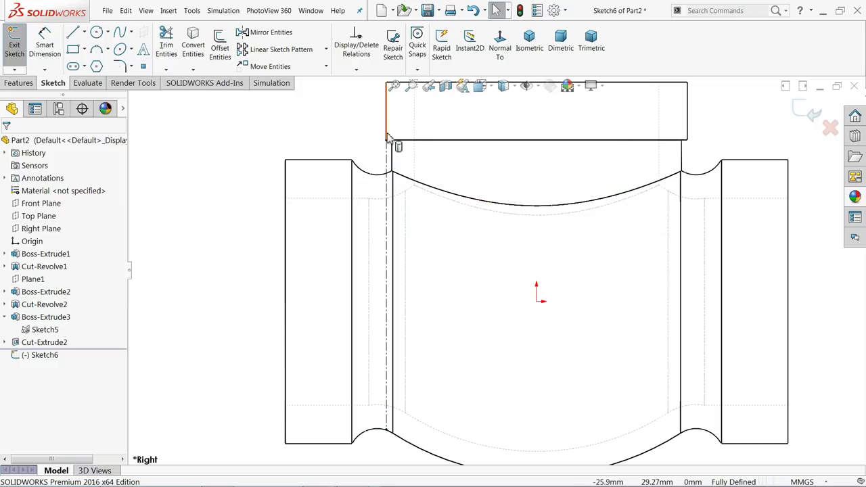
{"action": "left_click", "coordinate": [84, 32]}
{"action": "left_click", "coordinate": [95, 61]}
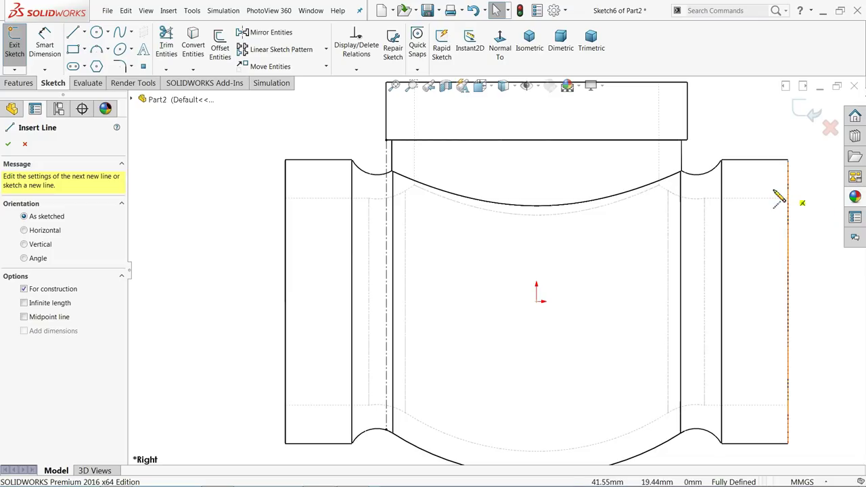
{"action": "left_click", "coordinate": [687, 140]}
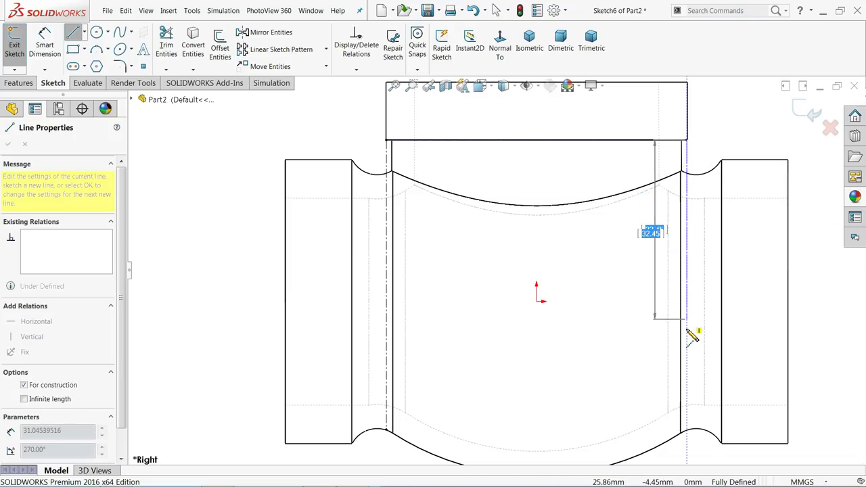
Step: Finish the vertical centerline from the top flange's lower right corner down to the level of the body's lower right edge
{"action": "left_click", "coordinate": [687, 433]}
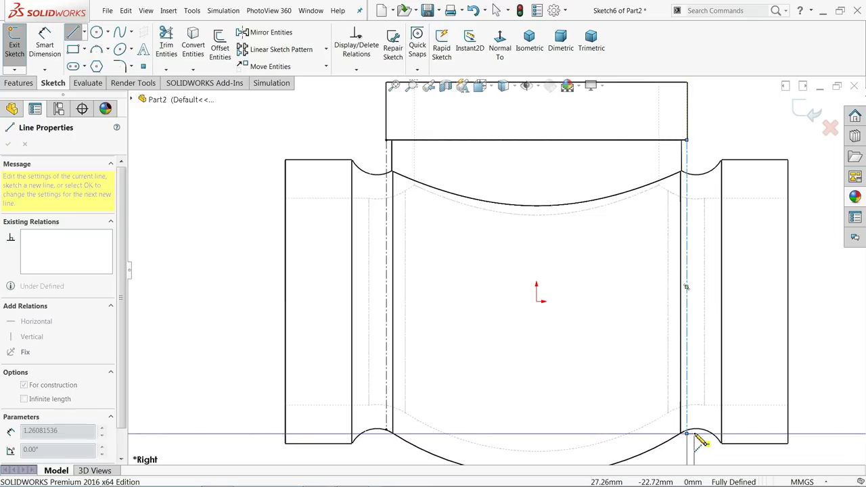
{"action": "right_click", "coordinate": [706, 431]}
{"action": "left_click", "coordinate": [732, 339]}
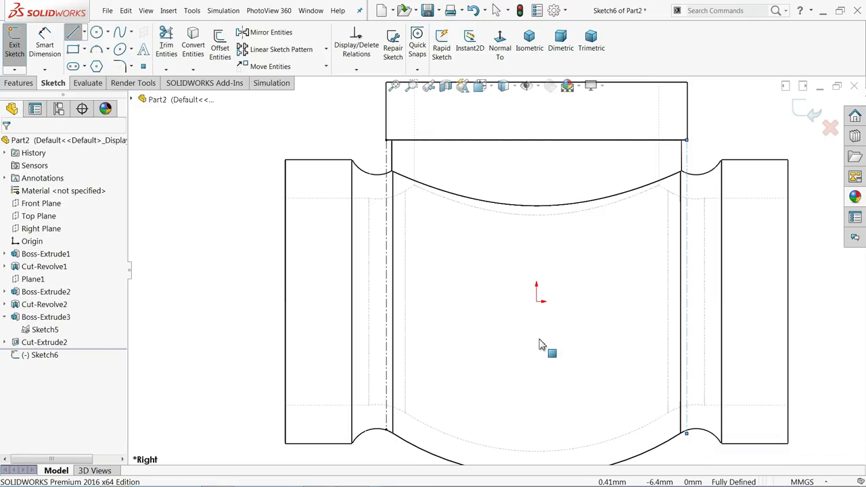
Step: Draw a horizontal centerline through the origin between the midpoints of the left and right flanges' outer edges
{"action": "left_click", "coordinate": [84, 32]}
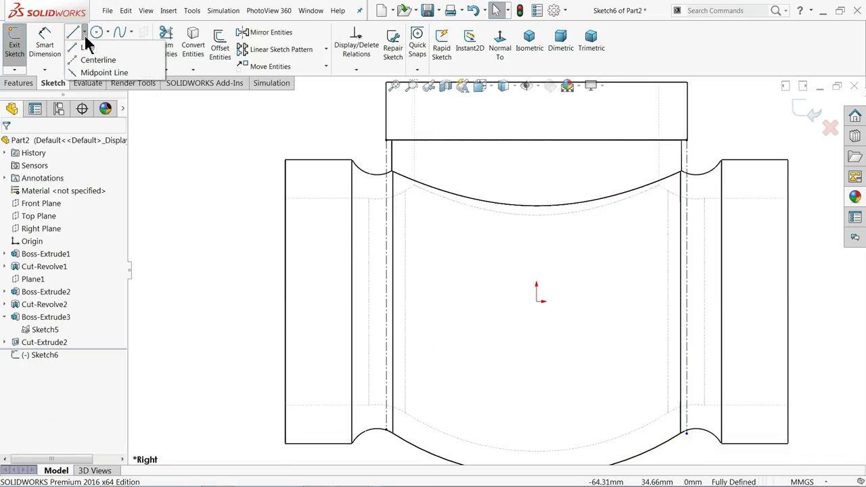
{"action": "left_click", "coordinate": [97, 60]}
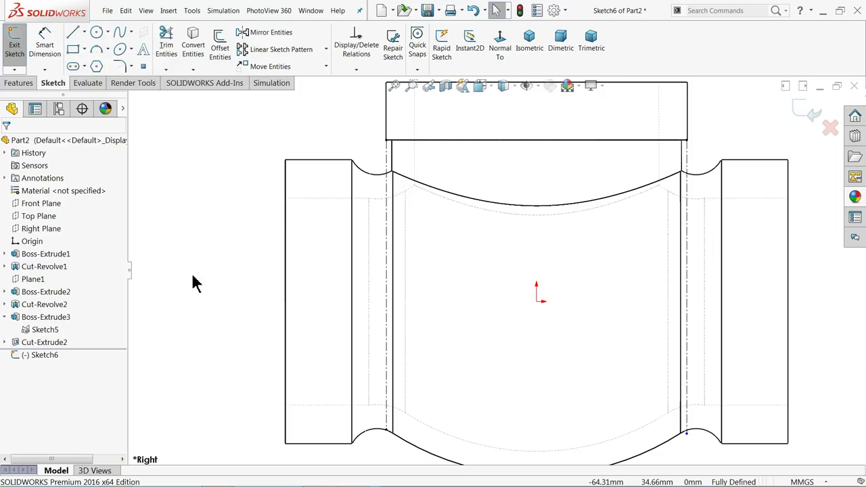
{"action": "left_click", "coordinate": [284, 302]}
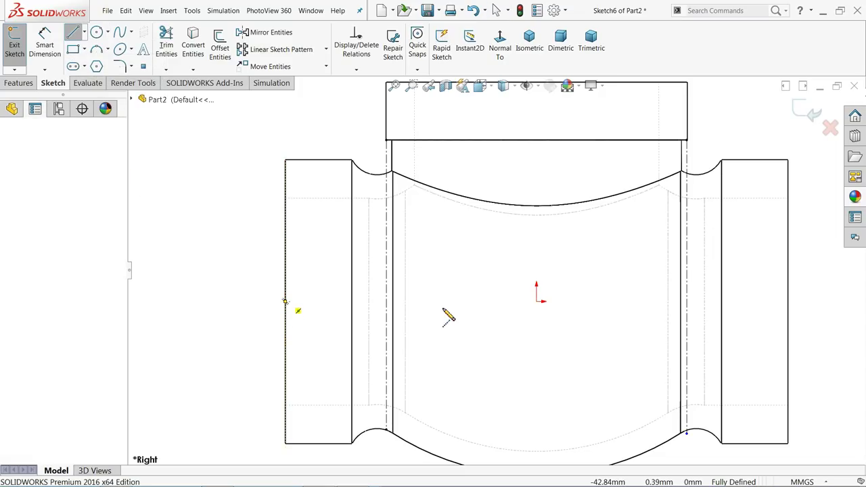
{"action": "left_click", "coordinate": [788, 302]}
{"action": "right_click", "coordinate": [748, 267]}
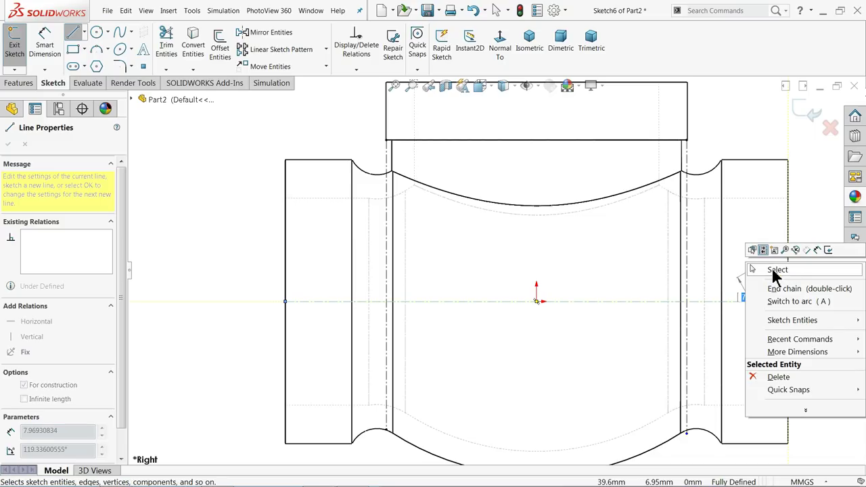
{"action": "left_click", "coordinate": [771, 269]}
{"action": "key", "text": "f"}
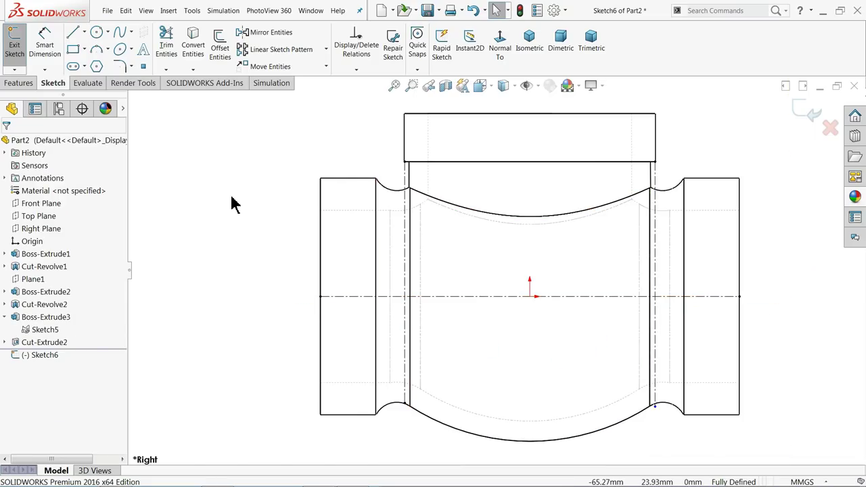
Step: Sketch a stepped line chain from the left centerline's lower end: up about 24.5 mm, then rightward over a raised section about 31 mm long
{"action": "left_click", "coordinate": [72, 32]}
{"action": "scroll", "coordinate": [464, 359], "scroll_direction": "down", "scroll_amount": 2}
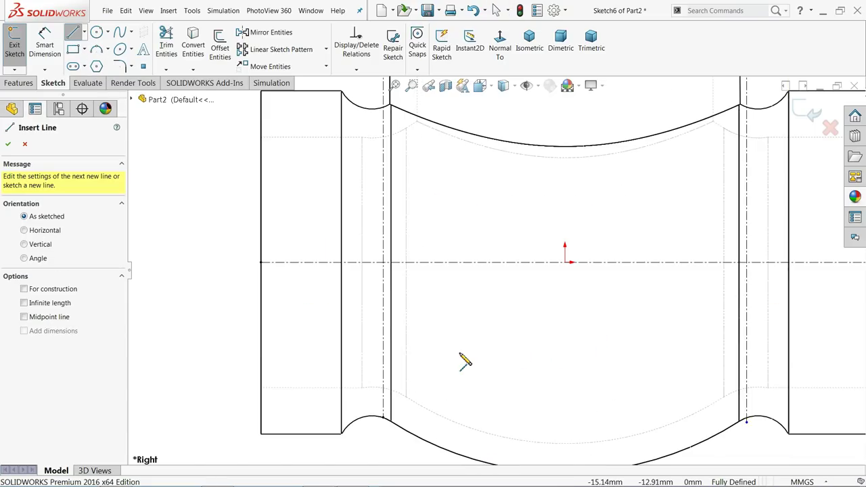
{"action": "left_click", "coordinate": [383, 418]}
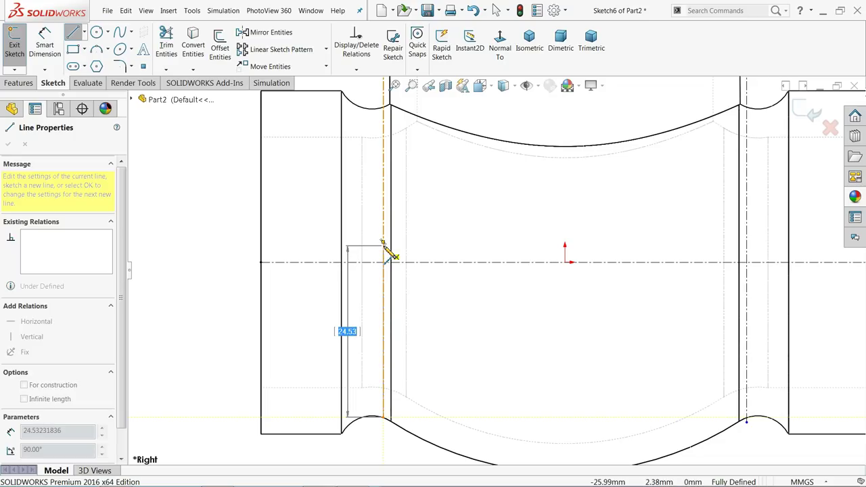
{"action": "left_click", "coordinate": [383, 244]}
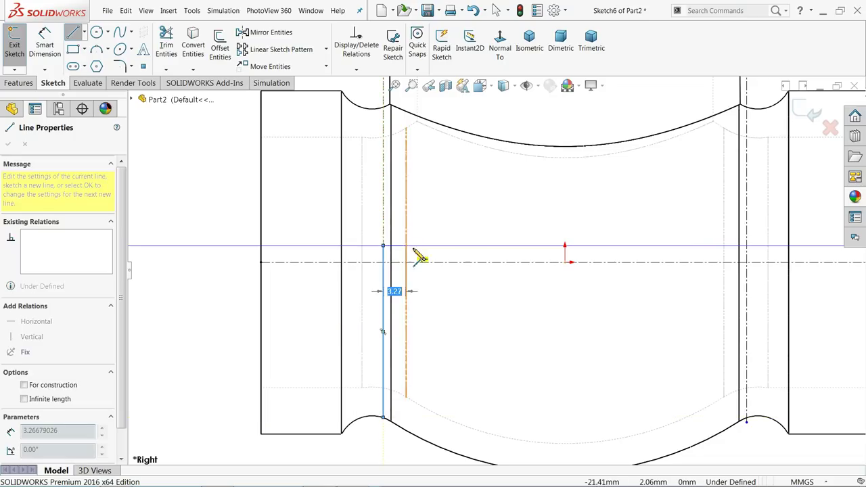
{"action": "left_click", "coordinate": [446, 245]}
{"action": "left_click", "coordinate": [447, 225]}
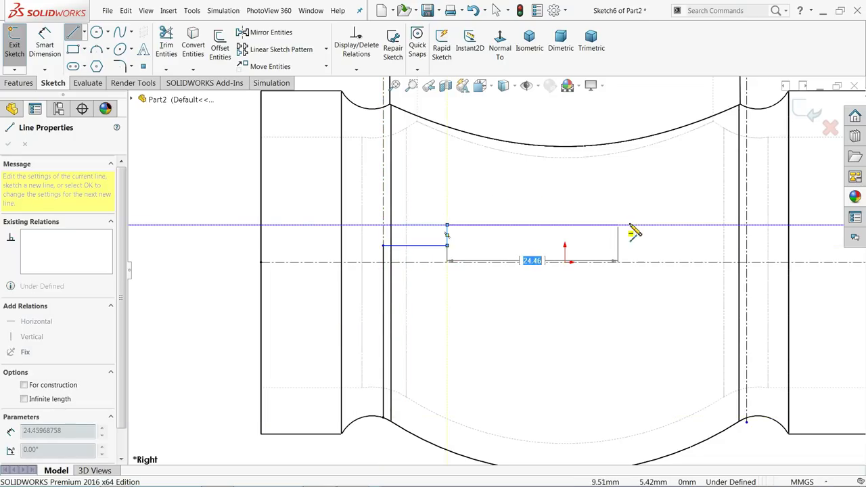
{"action": "left_click", "coordinate": [664, 226]}
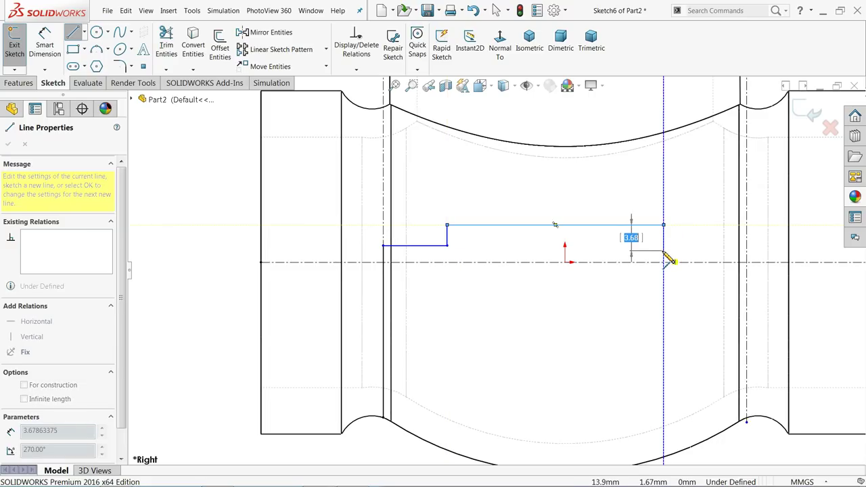
{"action": "left_click", "coordinate": [664, 251]}
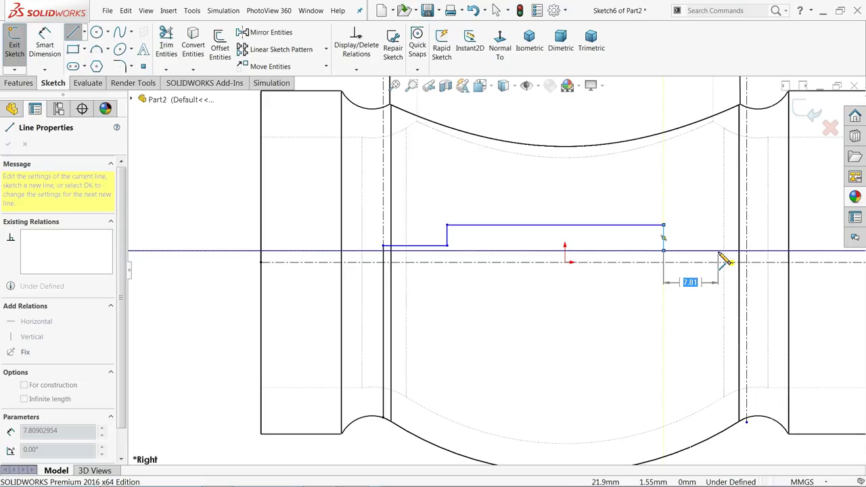
{"action": "left_click", "coordinate": [718, 251]}
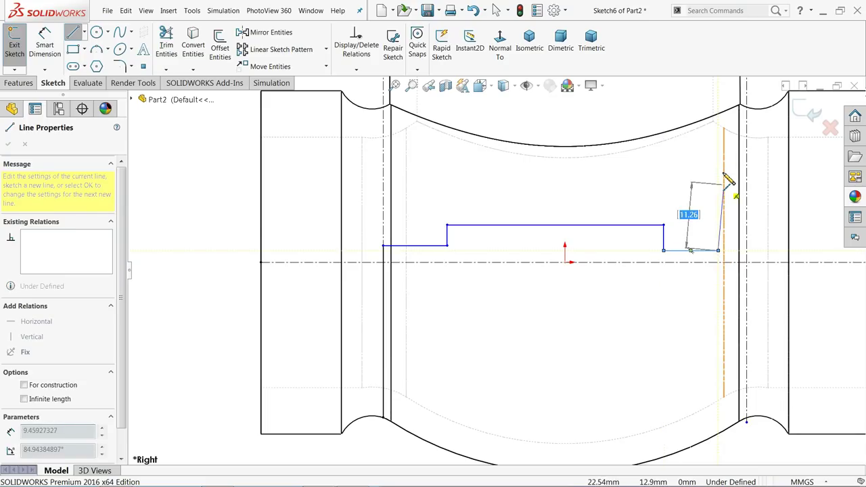
Step: Continue the chain up about 18.9 mm, across to the right centerline, and down it about 22.7 mm past the horizontal centerline
{"action": "scroll", "coordinate": [725, 130], "scroll_direction": "up", "scroll_amount": 3}
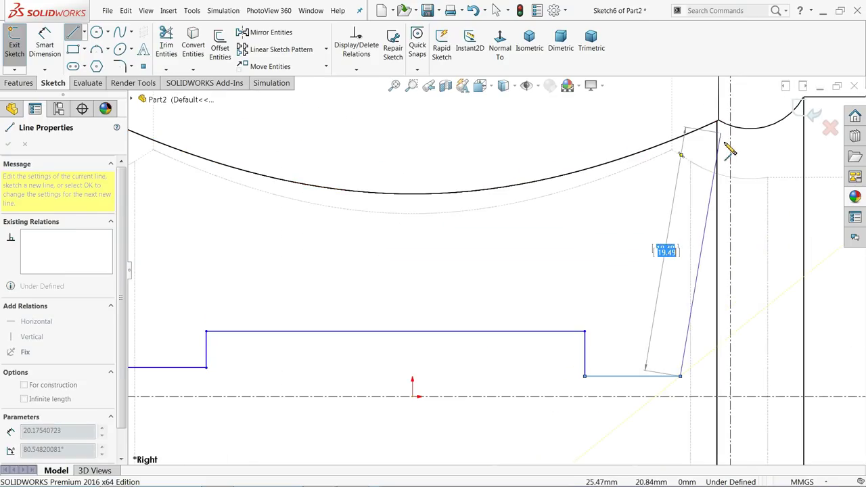
{"action": "scroll", "coordinate": [690, 155], "scroll_direction": "up", "scroll_amount": 3}
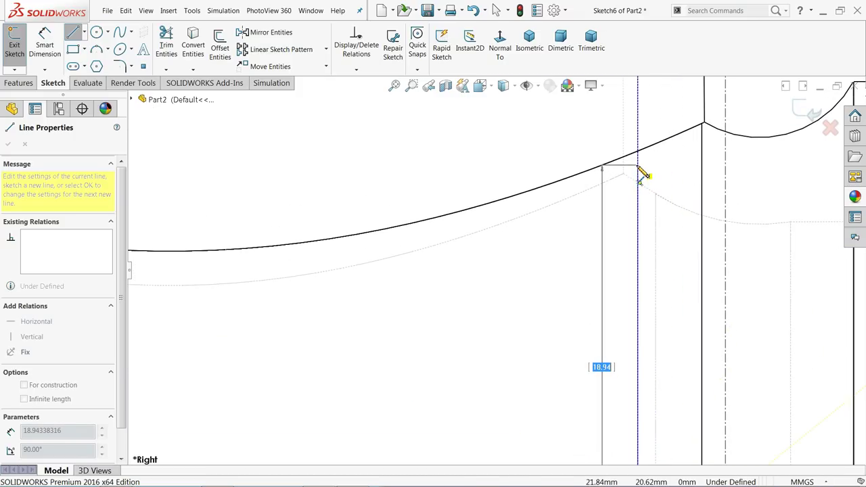
{"action": "left_click", "coordinate": [638, 166]}
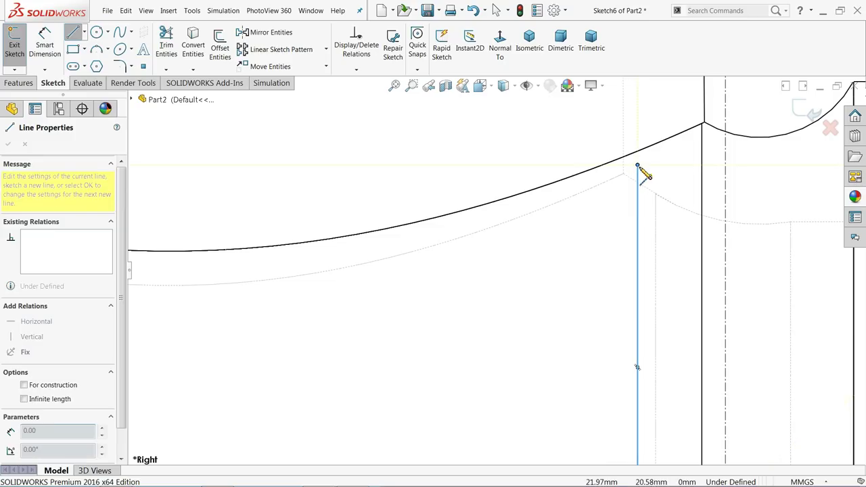
{"action": "left_click", "coordinate": [727, 167]}
{"action": "scroll", "coordinate": [731, 177], "scroll_direction": "up", "scroll_amount": 5}
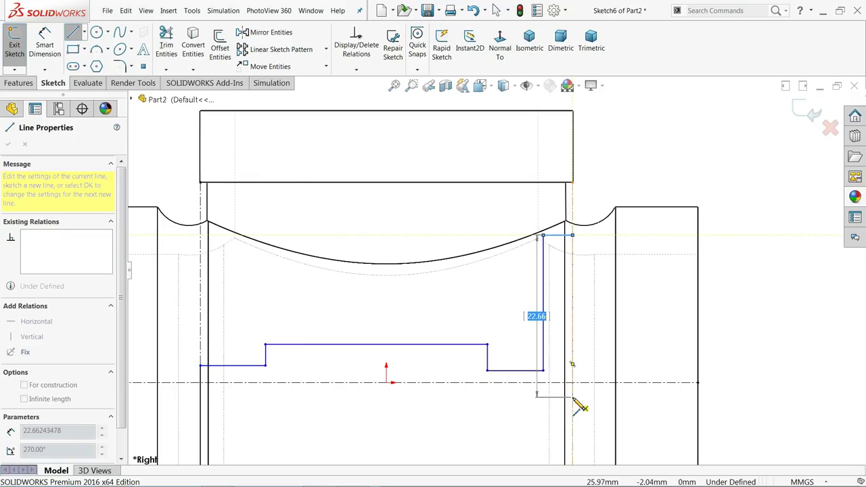
{"action": "left_click", "coordinate": [573, 398]}
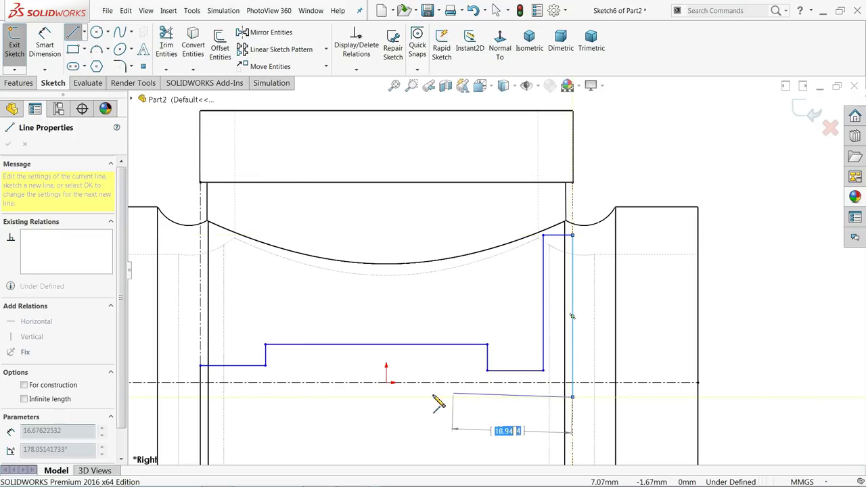
Step: Close the profile with a long horizontal line leftward, a leg about 20.1 mm down, and a line about 4.6 mm to the start point
{"action": "left_click", "coordinate": [234, 399]}
{"action": "scroll", "coordinate": [241, 410], "scroll_direction": "up", "scroll_amount": 2}
{"action": "scroll", "coordinate": [406, 392], "scroll_direction": "down", "scroll_amount": 2}
{"action": "scroll", "coordinate": [409, 394], "scroll_direction": "down", "scroll_amount": 2}
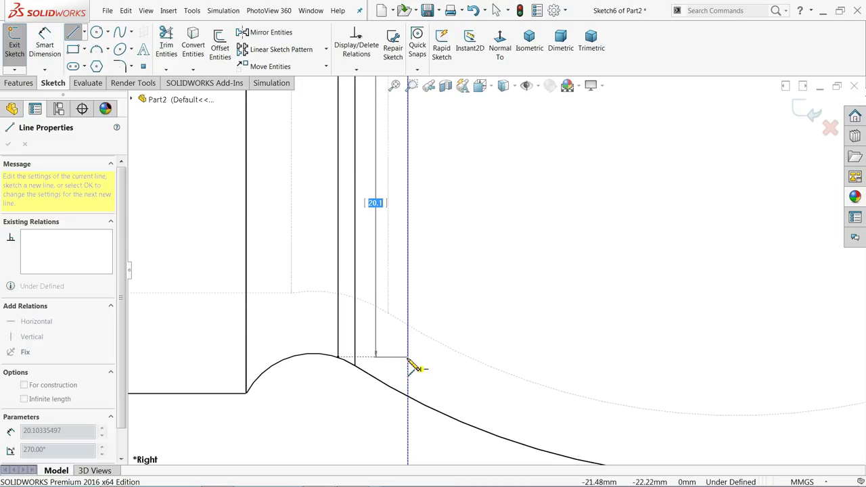
{"action": "left_click", "coordinate": [408, 357]}
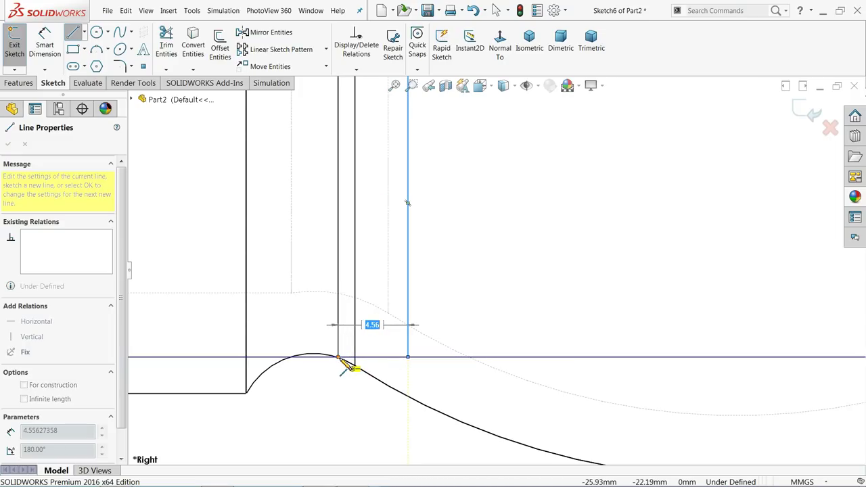
{"action": "double_click", "coordinate": [339, 358]}
{"action": "right_click", "coordinate": [369, 357]}
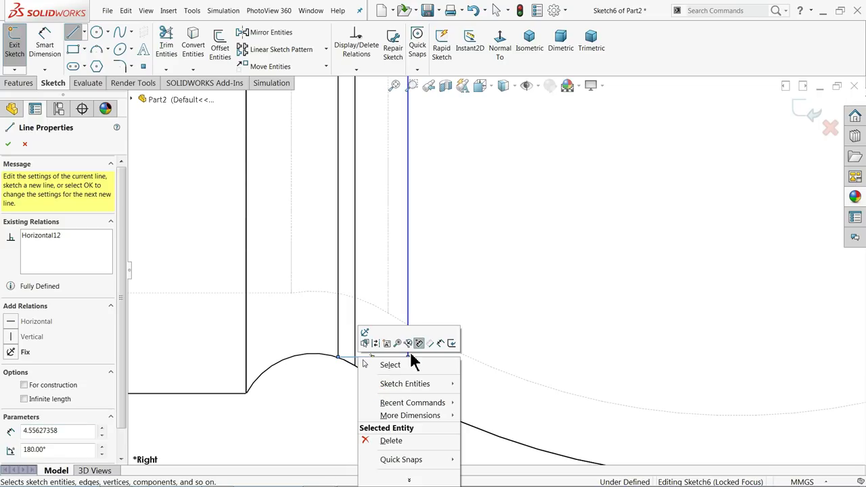
{"action": "left_click", "coordinate": [395, 368]}
Step: Dimension the width of the profile's lower left leg as 4 mm
{"action": "scroll", "coordinate": [434, 350], "scroll_direction": "down", "scroll_amount": 2}
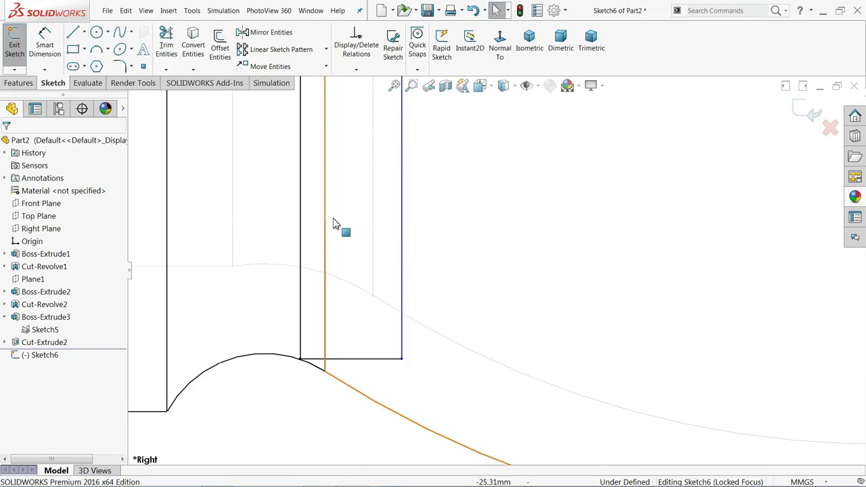
{"action": "left_click", "coordinate": [45, 44]}
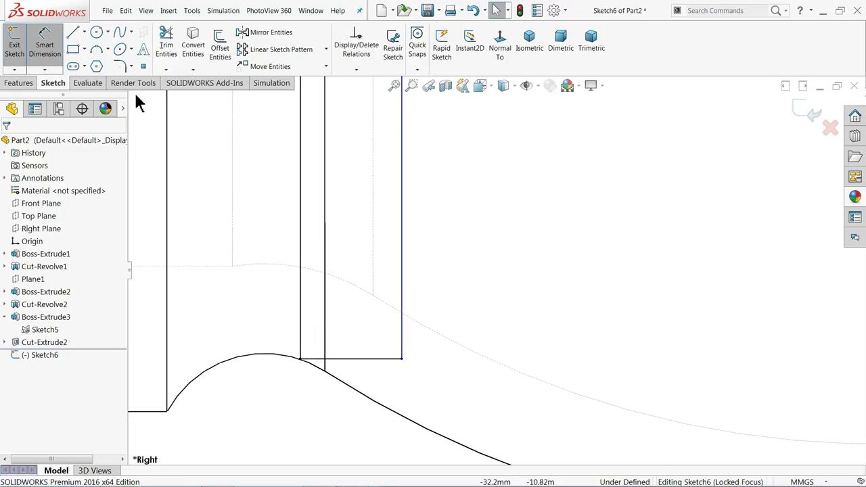
{"action": "left_click", "coordinate": [403, 238]}
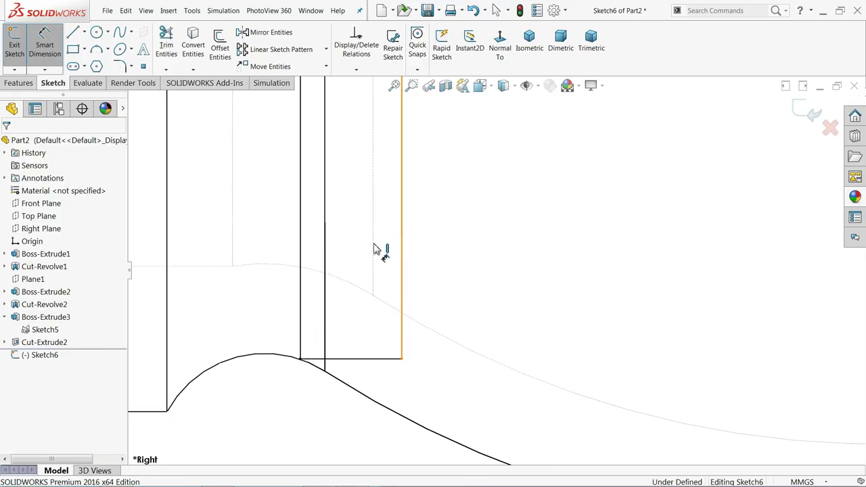
{"action": "left_click", "coordinate": [302, 266]}
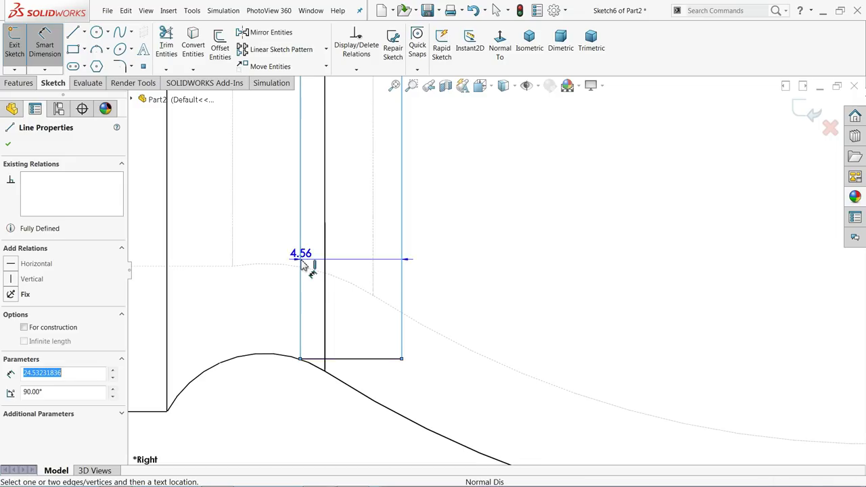
{"action": "left_click", "coordinate": [446, 255]}
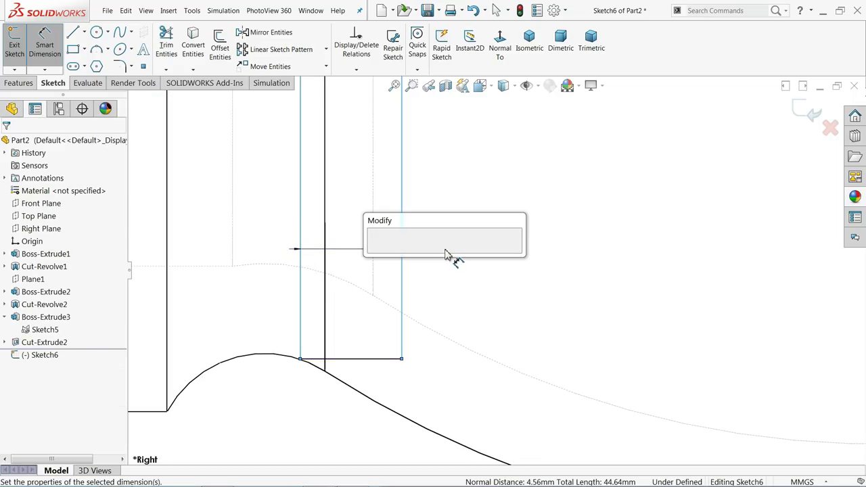
{"action": "key", "text": "Return"}
Step: Dimension the gap between the profile's upper left step and the long horizontal line below it as 4 mm
{"action": "scroll", "coordinate": [460, 248], "scroll_direction": "up", "scroll_amount": 6}
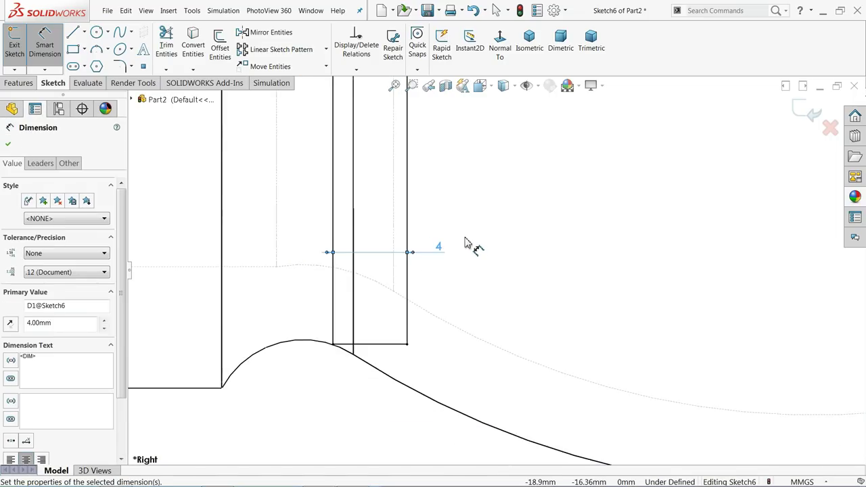
{"action": "scroll", "coordinate": [660, 132], "scroll_direction": "down", "scroll_amount": 3}
{"action": "scroll", "coordinate": [547, 210], "scroll_direction": "down", "scroll_amount": 2}
{"action": "scroll", "coordinate": [546, 211], "scroll_direction": "down", "scroll_amount": 1}
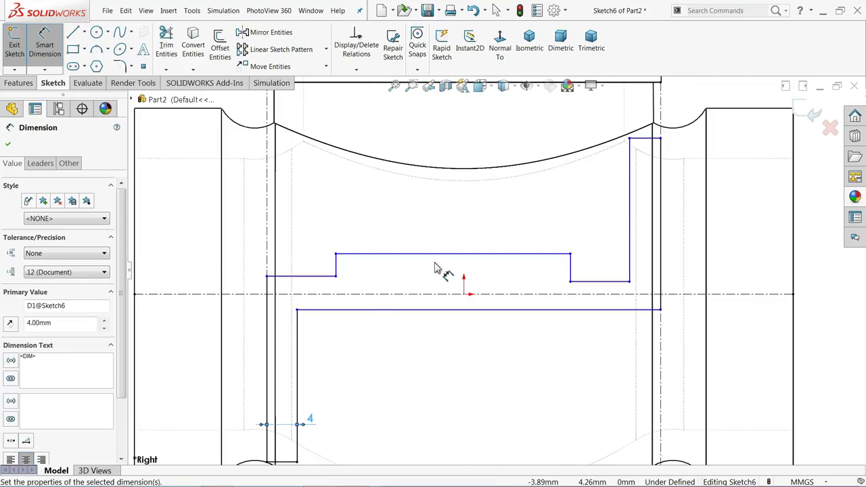
{"action": "left_click", "coordinate": [323, 310]}
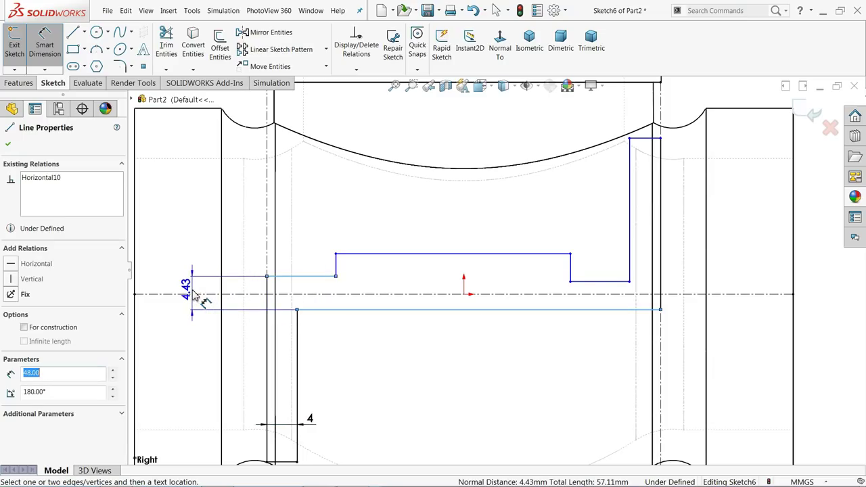
{"action": "left_click", "coordinate": [195, 296]}
{"action": "type", "text": "4"}
{"action": "key", "text": "Return"}
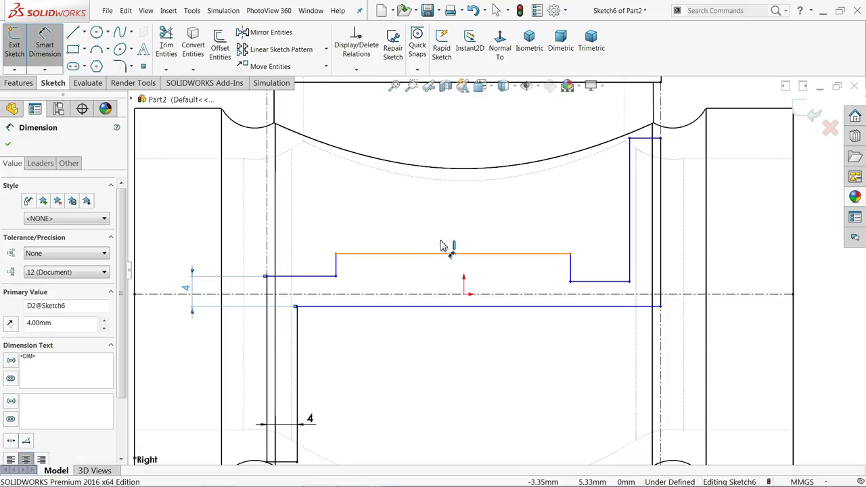
Step: Dimension the length of the profile's raised horizontal line as 30 mm
{"action": "left_click", "coordinate": [440, 255]}
{"action": "left_click", "coordinate": [443, 224]}
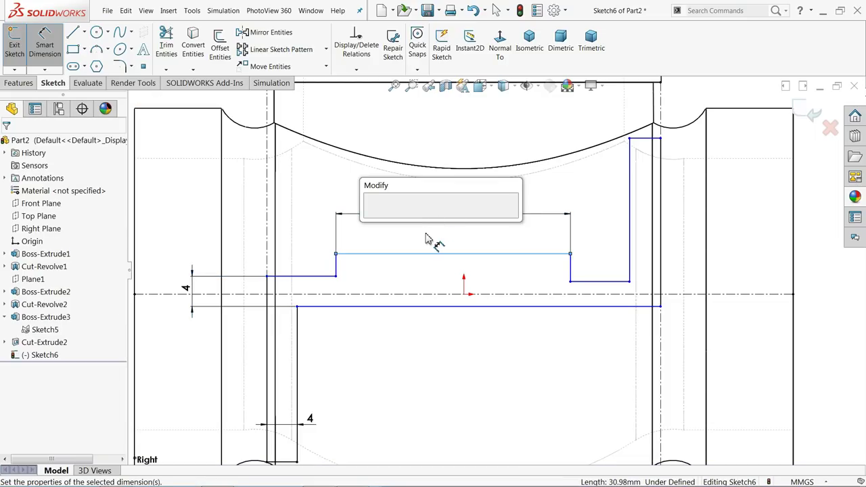
{"action": "type", "text": "30"}
{"action": "key", "text": "Return"}
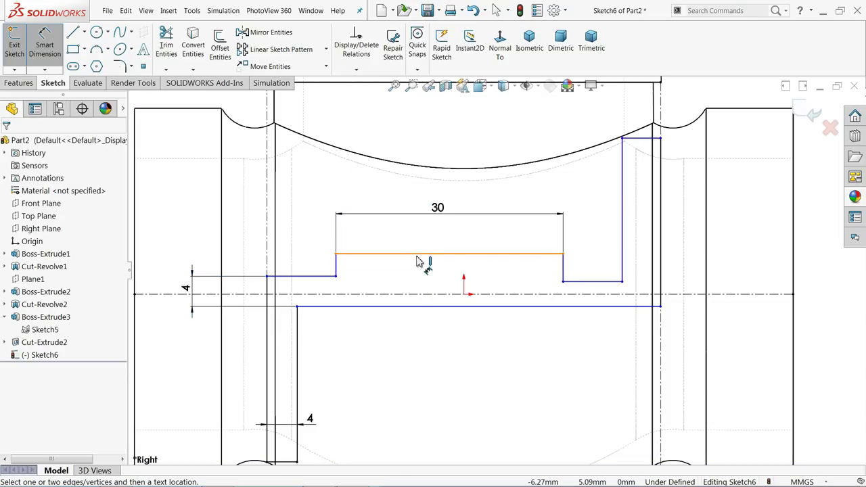
Step: Dimension the distance between the raised horizontal line and the long horizontal line below it as 7 mm
{"action": "left_click", "coordinate": [420, 259]}
{"action": "left_click", "coordinate": [410, 308]}
{"action": "left_click", "coordinate": [390, 362]}
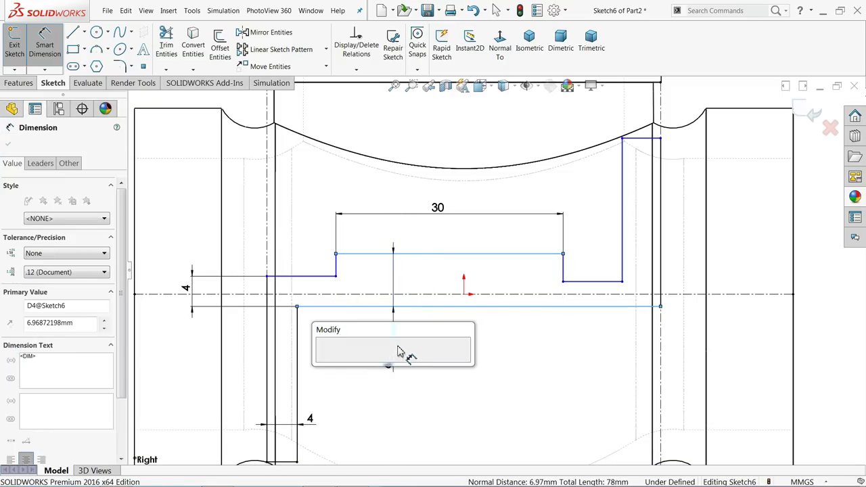
{"action": "type", "text": "7"}
{"action": "key", "text": "Return"}
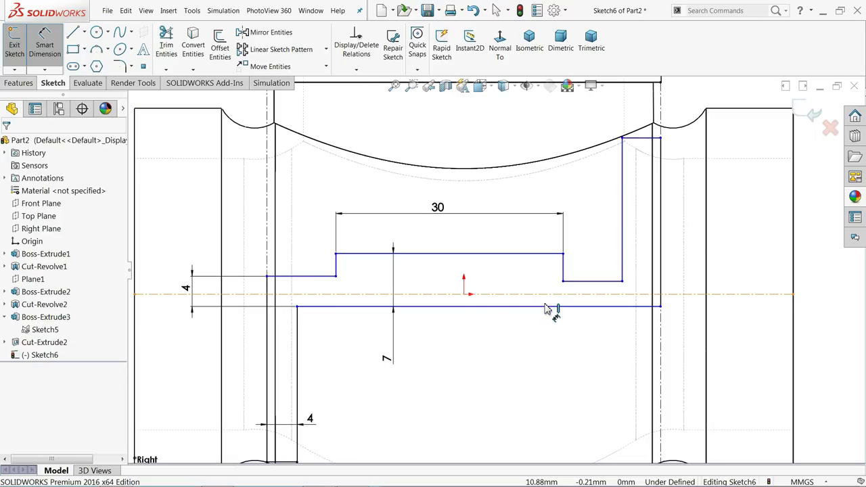
Step: Dimension the distance between the profile's long horizontal line and the horizontal centerline through the origin as 2 mm
{"action": "left_click", "coordinate": [546, 309]}
{"action": "left_click", "coordinate": [536, 295]}
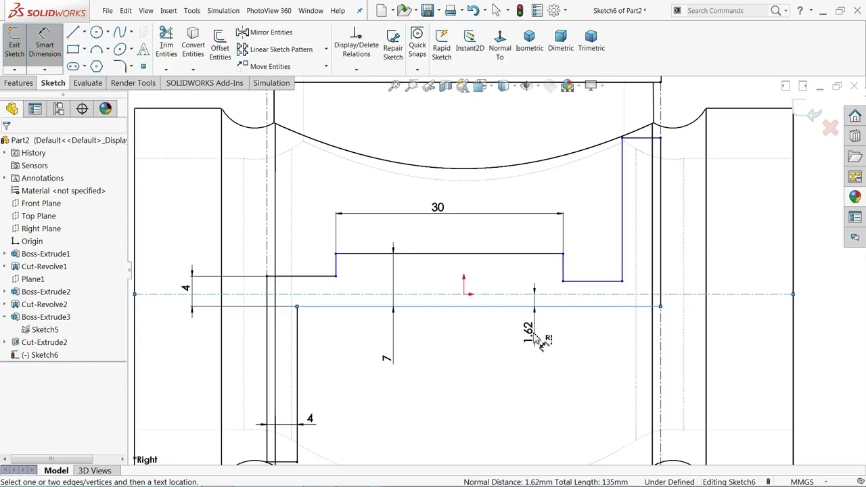
{"action": "left_click", "coordinate": [538, 342]}
{"action": "key", "text": "Return"}
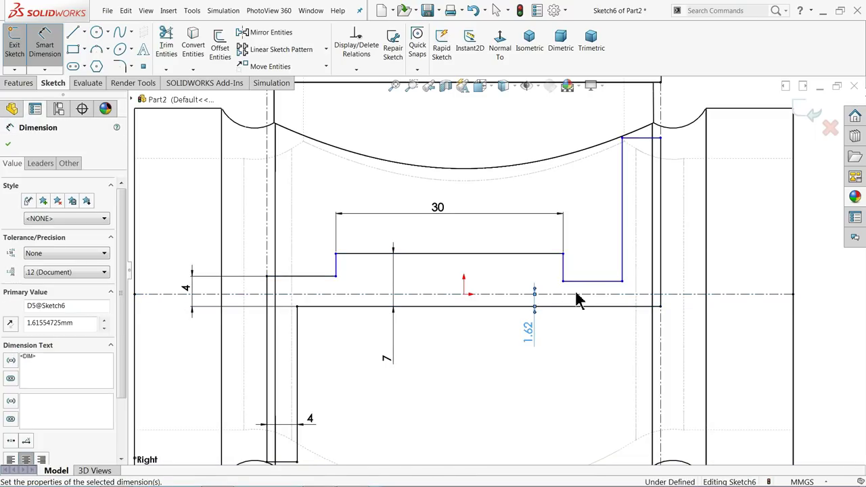
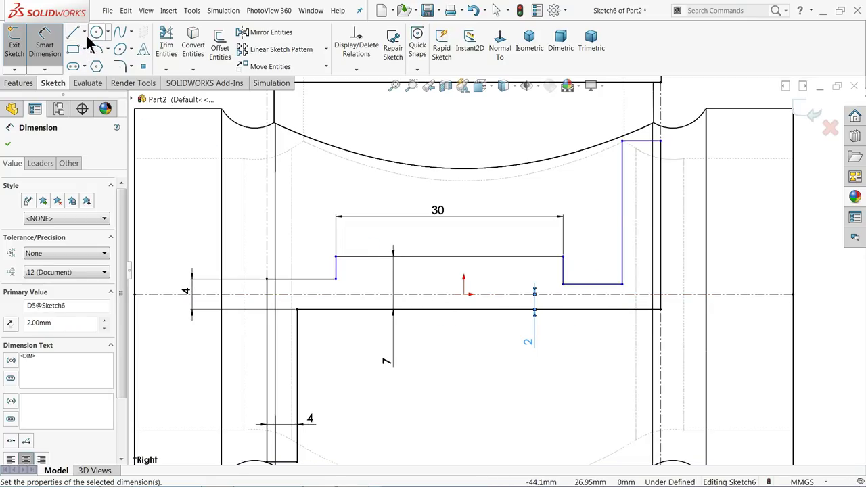
Step: Dimension the width of the profile's upper right leg as 4 mm and finish dimensioning
{"action": "left_click", "coordinate": [631, 250]}
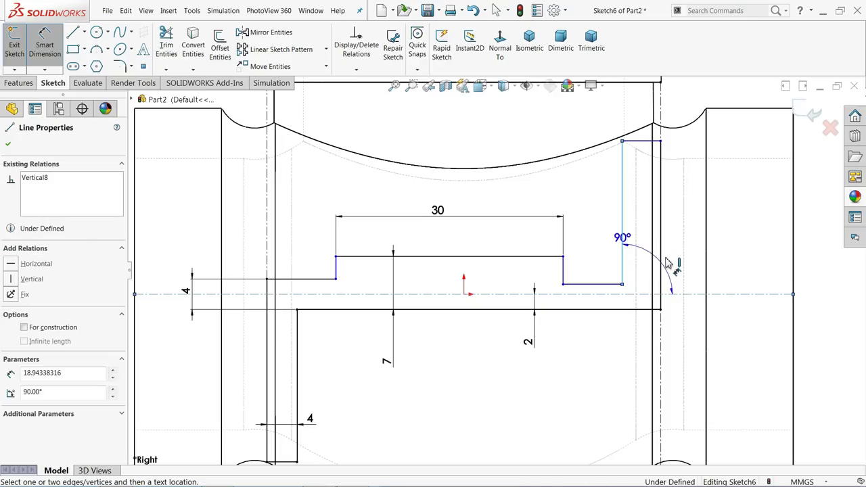
{"action": "left_click", "coordinate": [662, 264]}
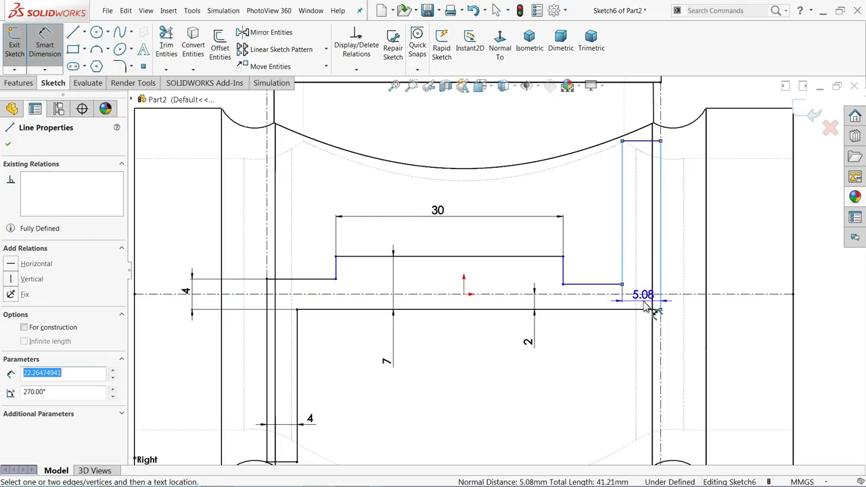
{"action": "left_click", "coordinate": [618, 357]}
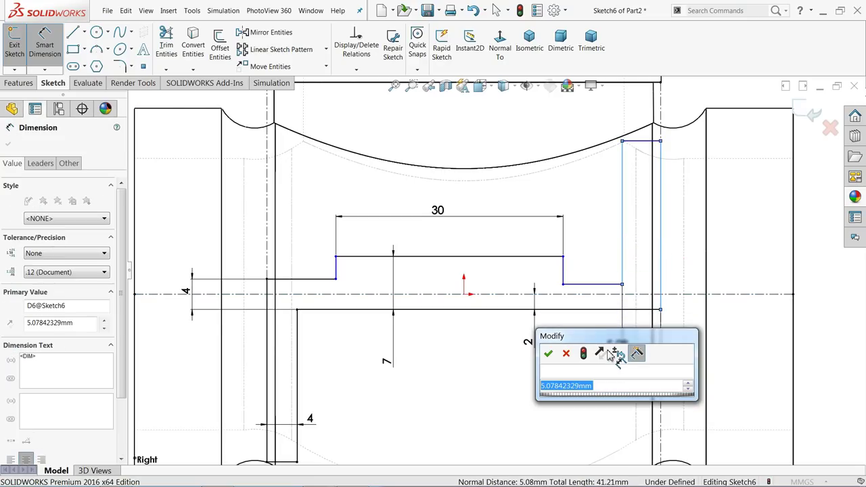
{"action": "type", "text": "4"}
{"action": "key", "text": "Return"}
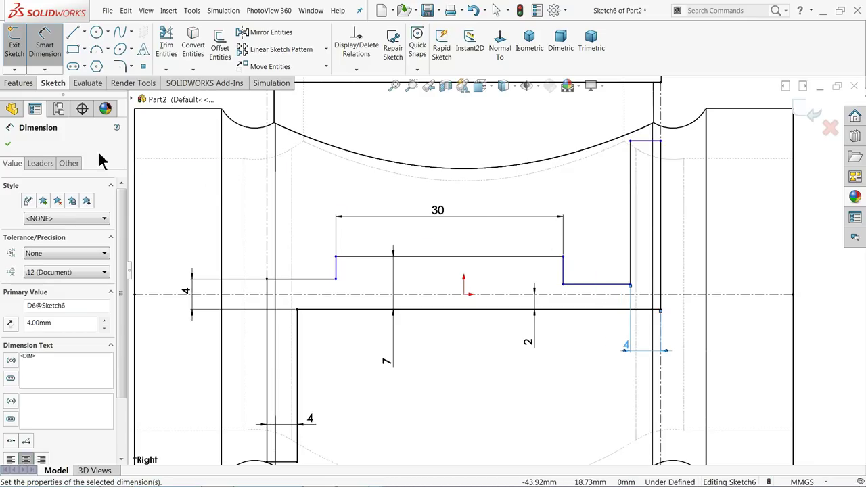
{"action": "left_click", "coordinate": [7, 143]}
Step: Move the short top line of the profile's upper right leg slightly upward
{"action": "scroll", "coordinate": [653, 139], "scroll_direction": "down", "scroll_amount": 2}
{"action": "scroll", "coordinate": [652, 138], "scroll_direction": "down", "scroll_amount": 5}
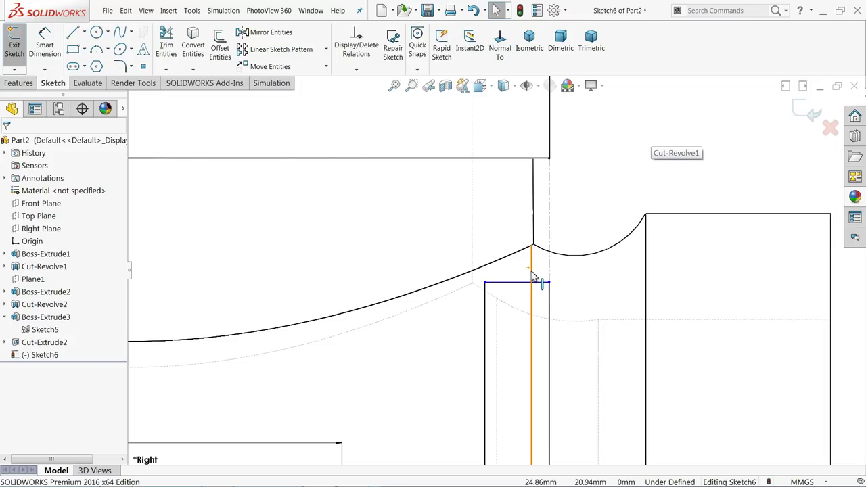
{"action": "left_click_drag", "start_coordinate": [521, 278], "coordinate": [522, 269]}
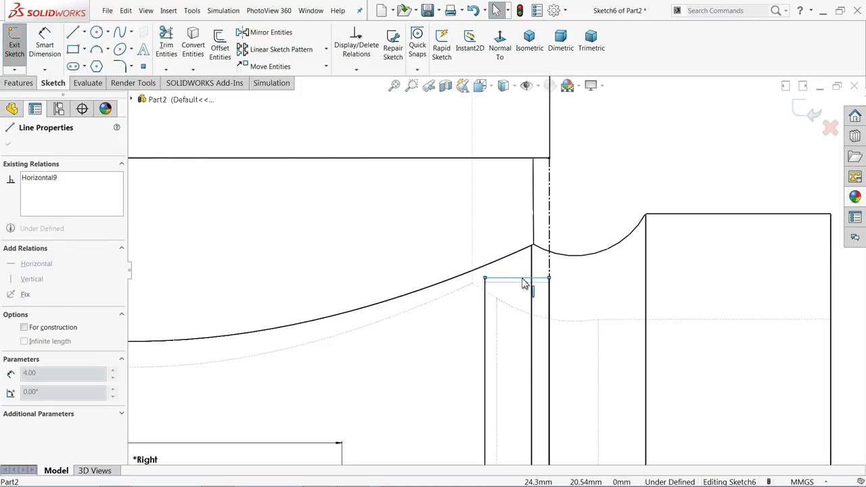
{"action": "left_click_drag", "start_coordinate": [524, 282], "coordinate": [525, 282]}
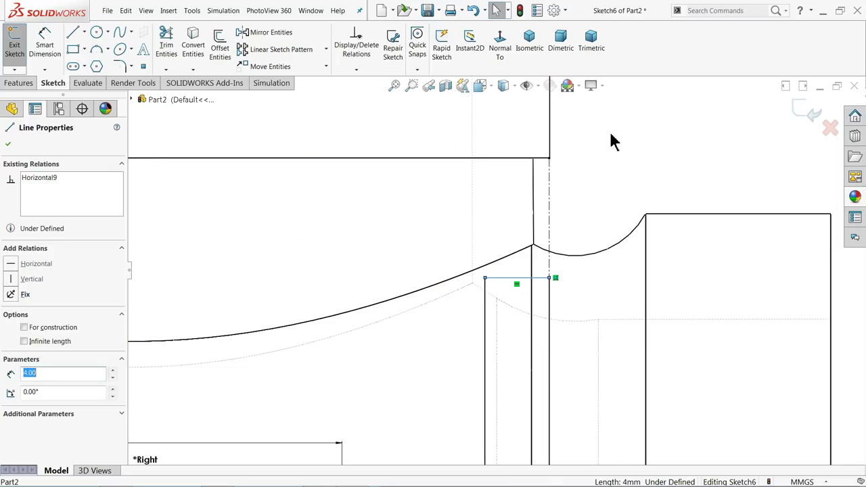
{"action": "key", "text": "Escape"}
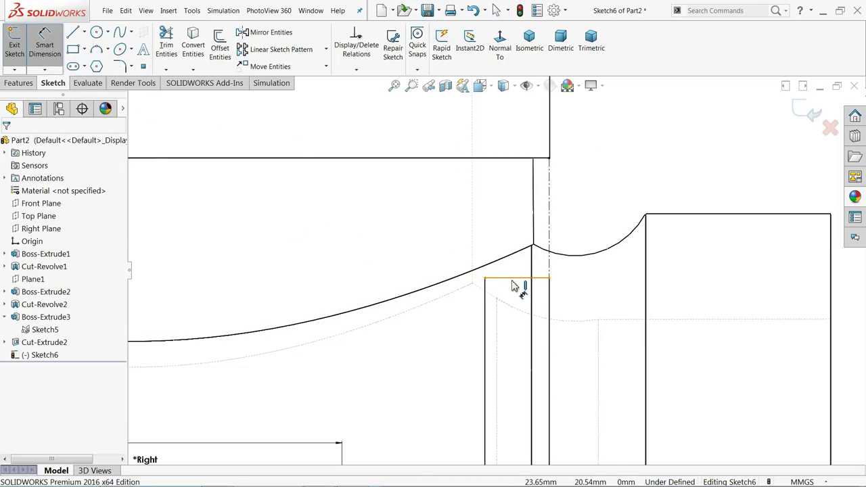
Step: Dimension the vertical distance between the upper right leg's top line and the collar's lower edge above it, keeping the drawn distance
{"action": "left_click", "coordinate": [513, 279]}
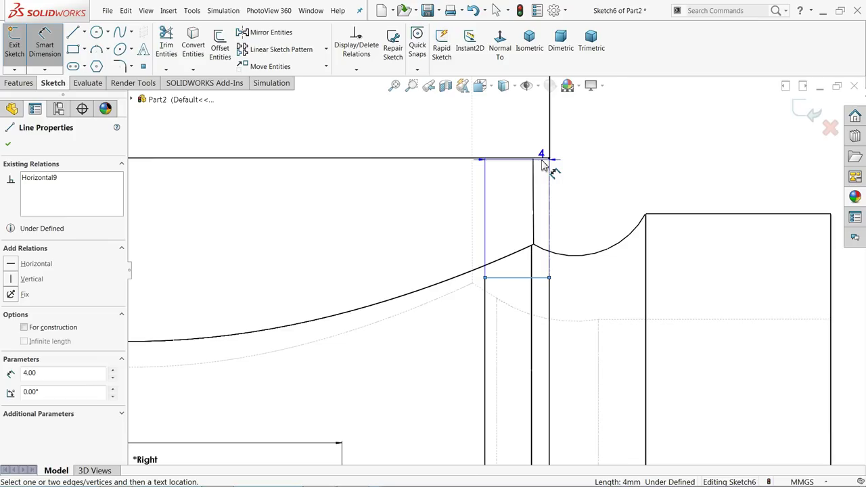
{"action": "left_click", "coordinate": [545, 161]}
{"action": "left_click", "coordinate": [594, 203]}
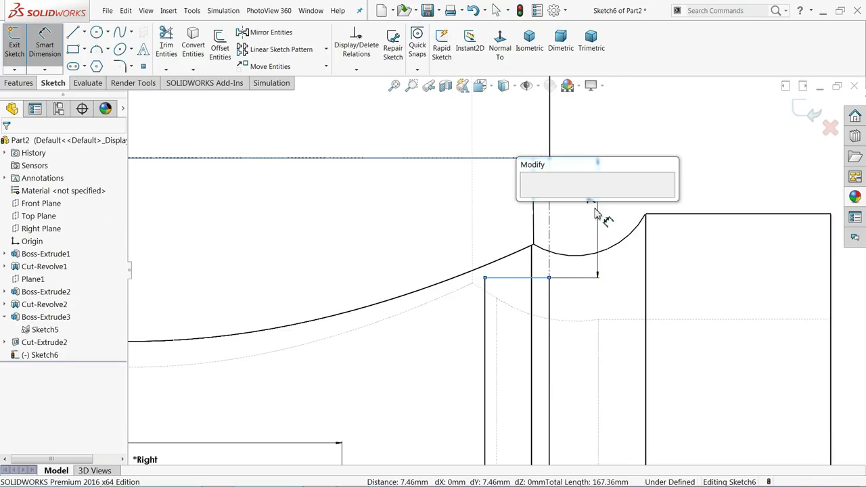
{"action": "left_click", "coordinate": [529, 195]}
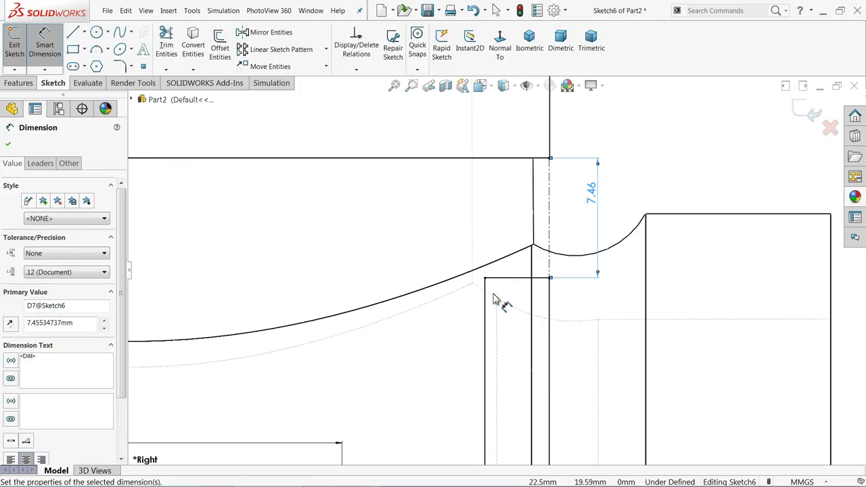
Step: Draw a centerline from the midpoint of the profile's raised horizontal line to the origin
{"action": "scroll", "coordinate": [495, 304], "scroll_direction": "up", "scroll_amount": 5}
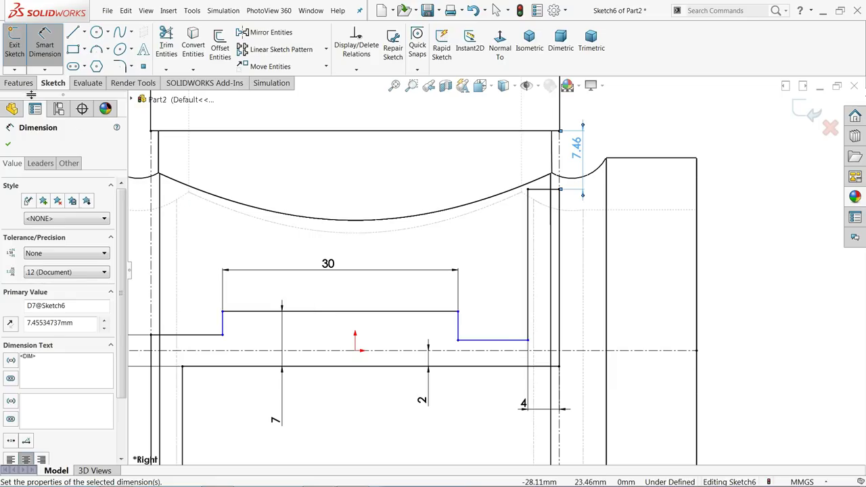
{"action": "left_click", "coordinate": [84, 32]}
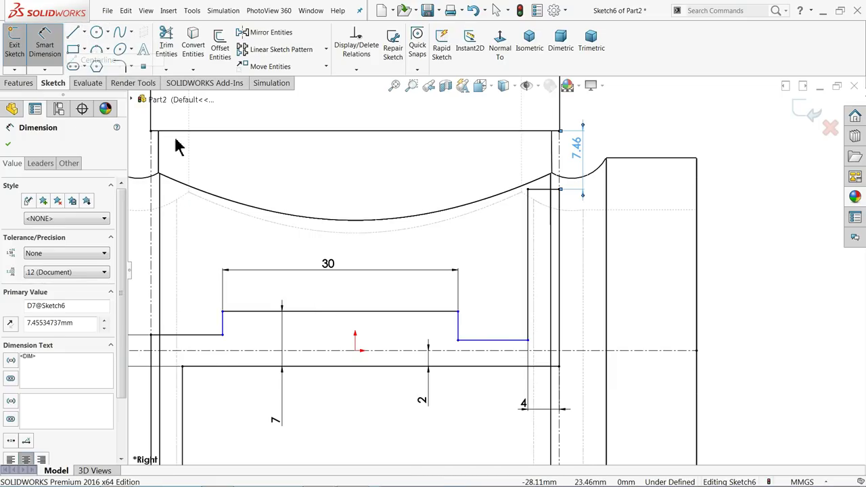
{"action": "left_click", "coordinate": [102, 59]}
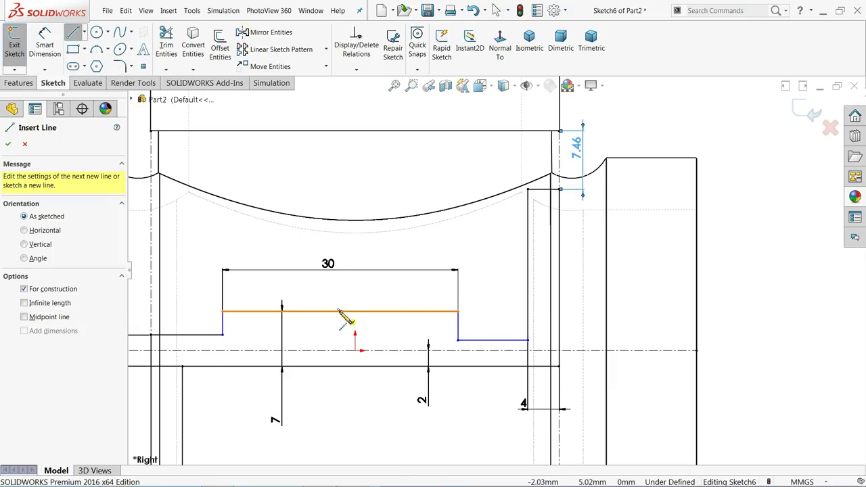
{"action": "left_click", "coordinate": [340, 312]}
{"action": "left_click", "coordinate": [355, 351]}
{"action": "right_click", "coordinate": [379, 304]}
{"action": "left_click", "coordinate": [406, 302]}
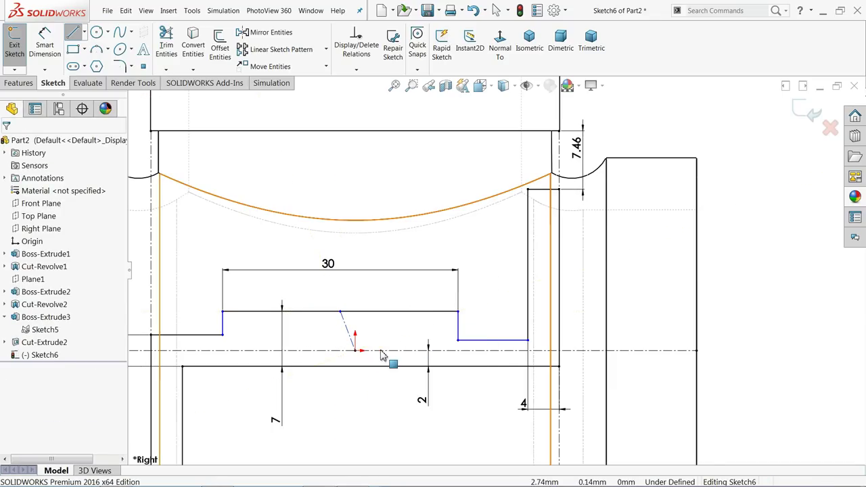
Step: Make the centerline between the raised line's midpoint and the origin vertical
{"action": "scroll", "coordinate": [328, 334], "scroll_direction": "down", "scroll_amount": 5}
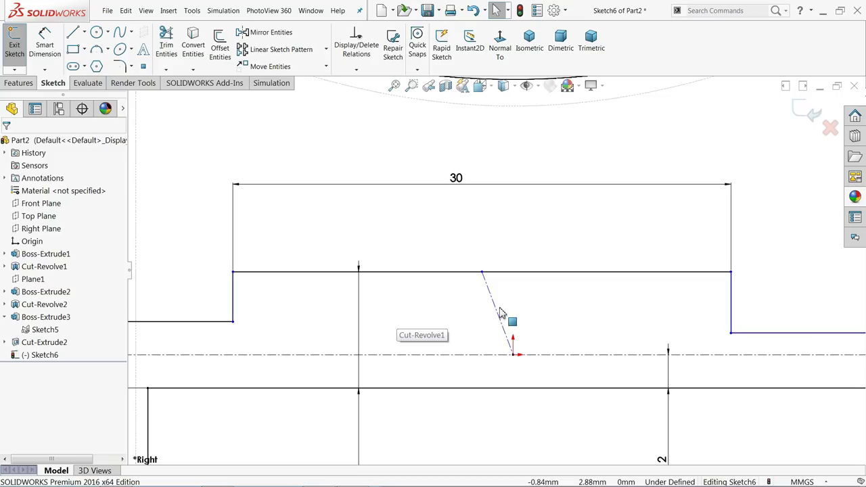
{"action": "left_click", "coordinate": [497, 314]}
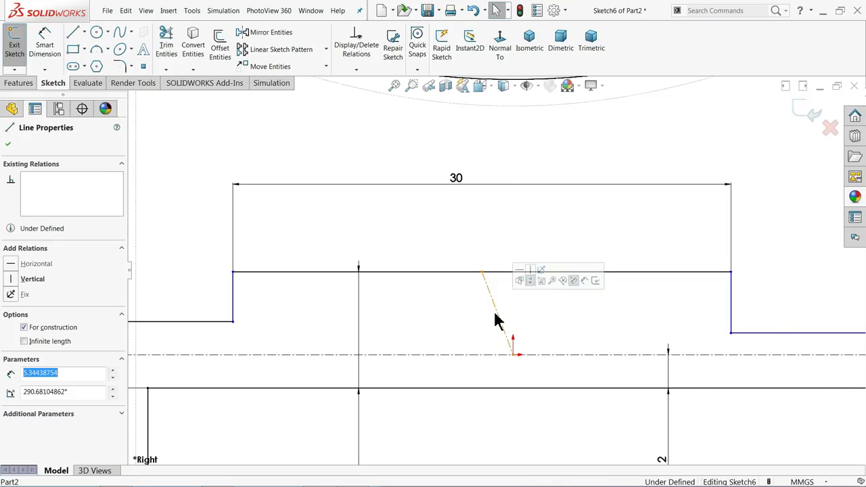
{"action": "left_click", "coordinate": [531, 280]}
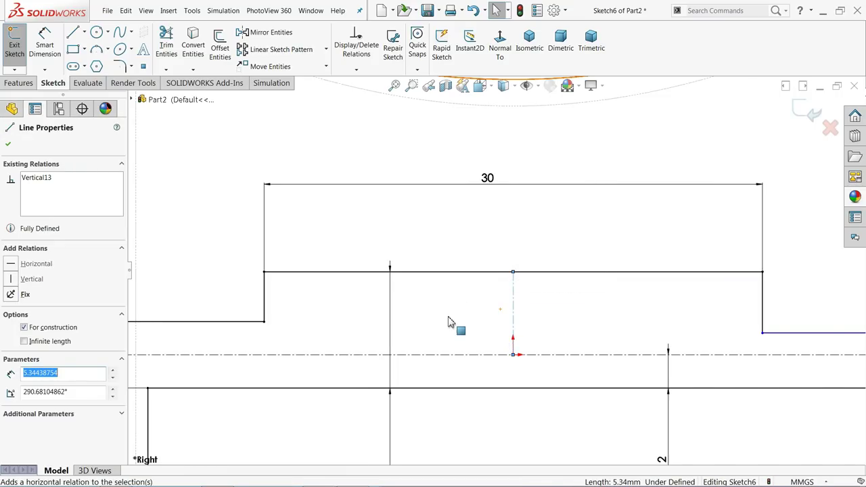
Step: Make the profile's right lower step line collinear with its left step line
{"action": "scroll", "coordinate": [667, 357], "scroll_direction": "up", "scroll_amount": 3}
{"action": "left_click", "coordinate": [717, 321]}
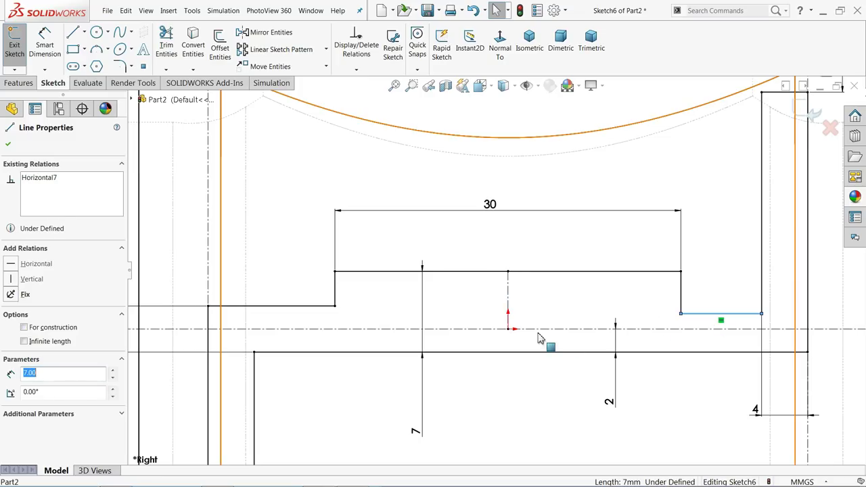
{"action": "left_click", "coordinate": [318, 305], "text": "ctrl"}
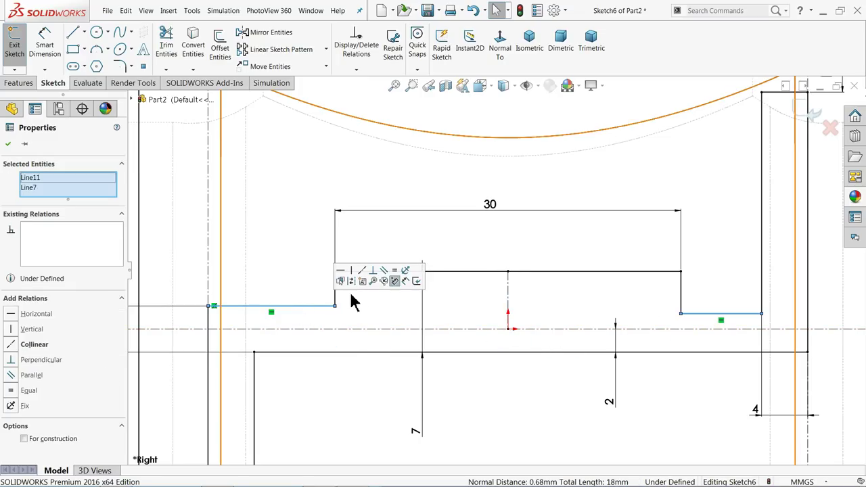
{"action": "left_click", "coordinate": [362, 271]}
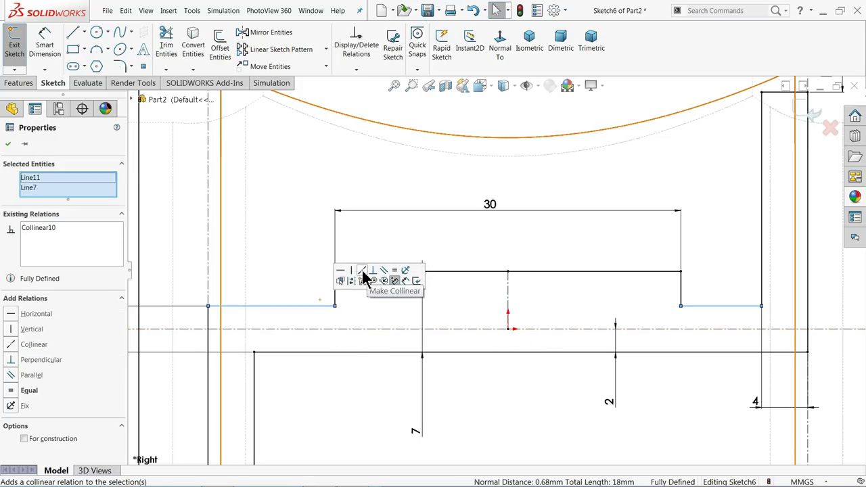
{"action": "left_click", "coordinate": [706, 279]}
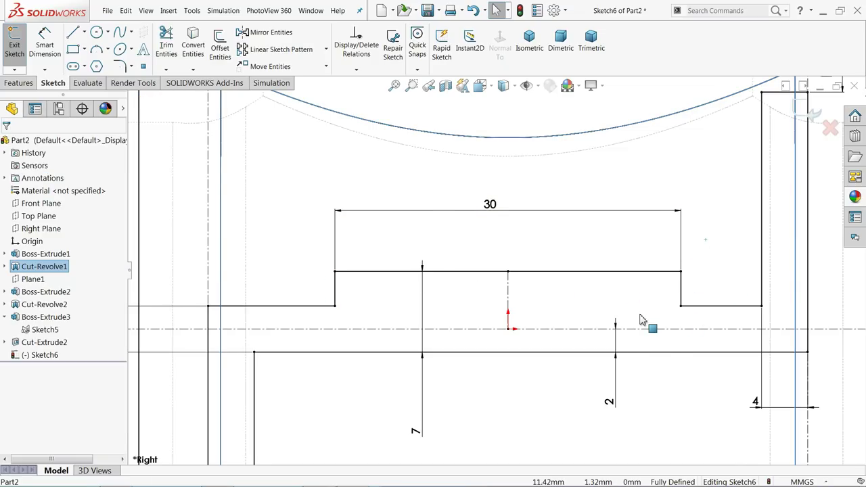
Step: Set the model's display style to Shaded With Edges
{"action": "scroll", "coordinate": [643, 320], "scroll_direction": "up", "scroll_amount": 5}
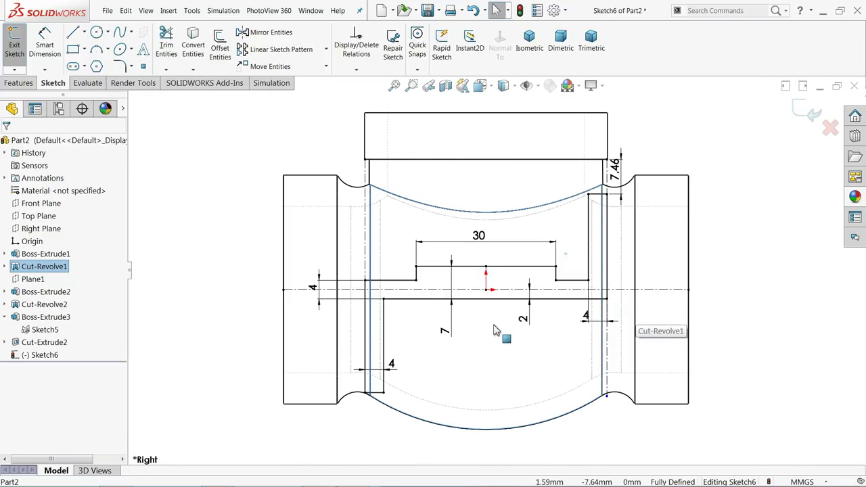
{"action": "scroll", "coordinate": [501, 320], "scroll_direction": "down", "scroll_amount": 2}
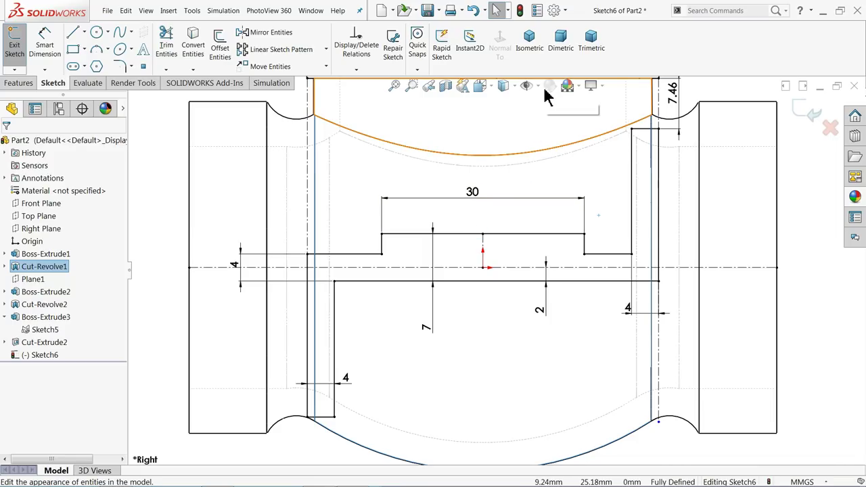
{"action": "left_click", "coordinate": [509, 85]}
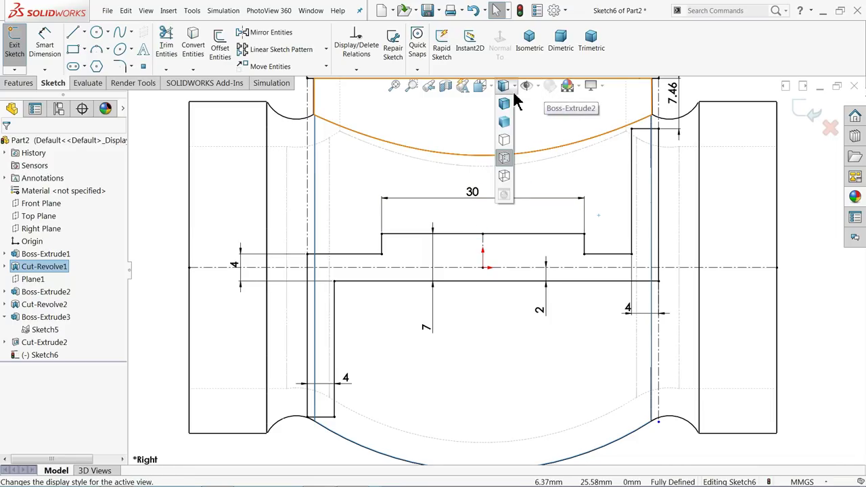
{"action": "left_click", "coordinate": [505, 104]}
{"action": "scroll", "coordinate": [464, 257], "scroll_direction": "up", "scroll_amount": 2}
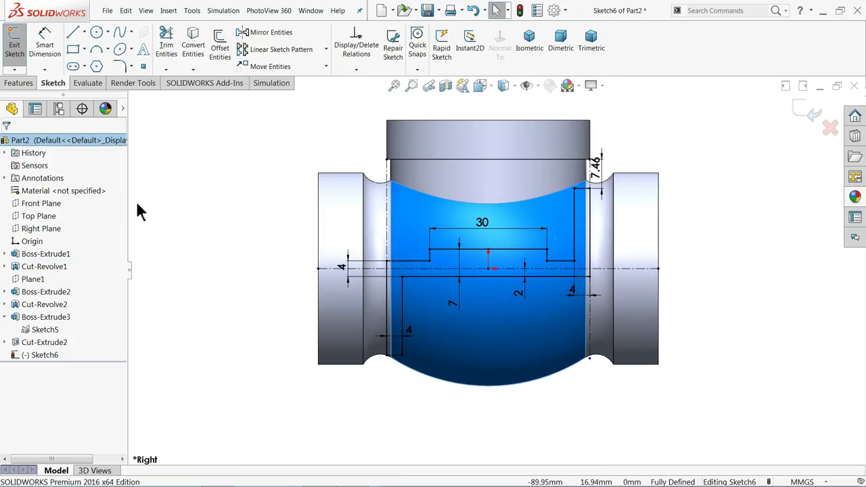
Step: Start an Extruded Boss from the wall profile and set Direction 1 to Up To Body with the valve body as target
{"action": "middle_click_drag", "start_coordinate": [256, 226], "coordinate": [321, 266]}
{"action": "left_click", "coordinate": [238, 209]}
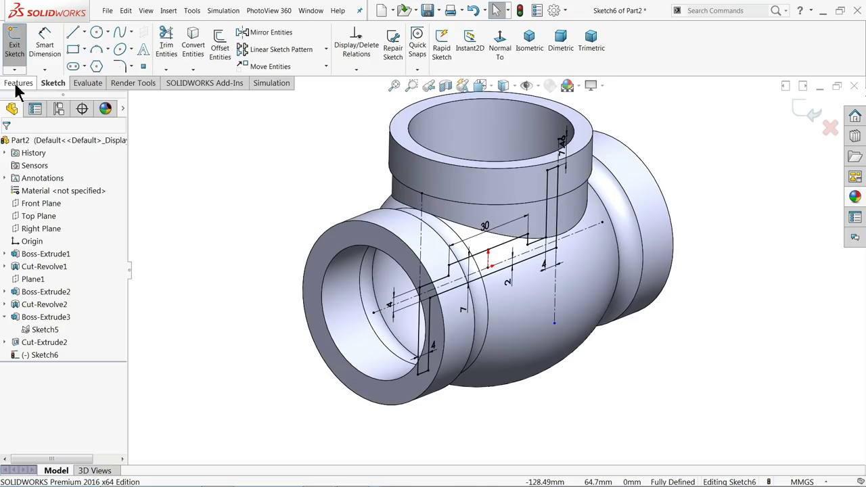
{"action": "left_click", "coordinate": [18, 83]}
{"action": "left_click", "coordinate": [19, 47]}
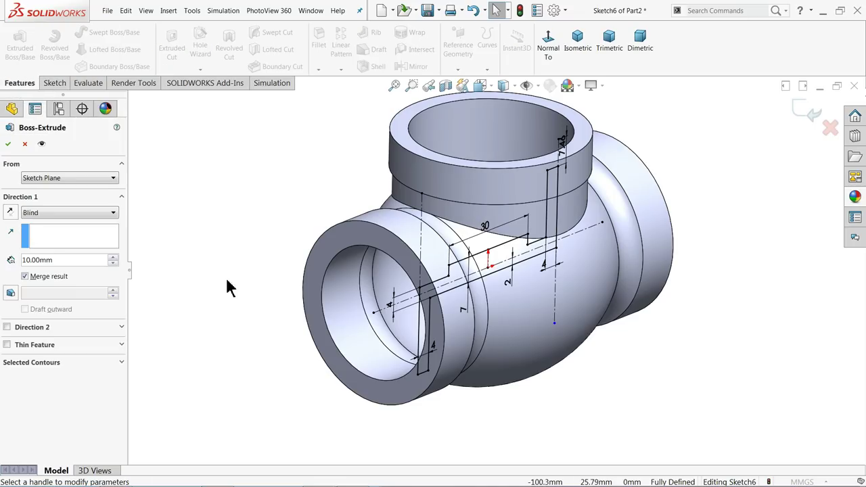
{"action": "left_click", "coordinate": [54, 211]}
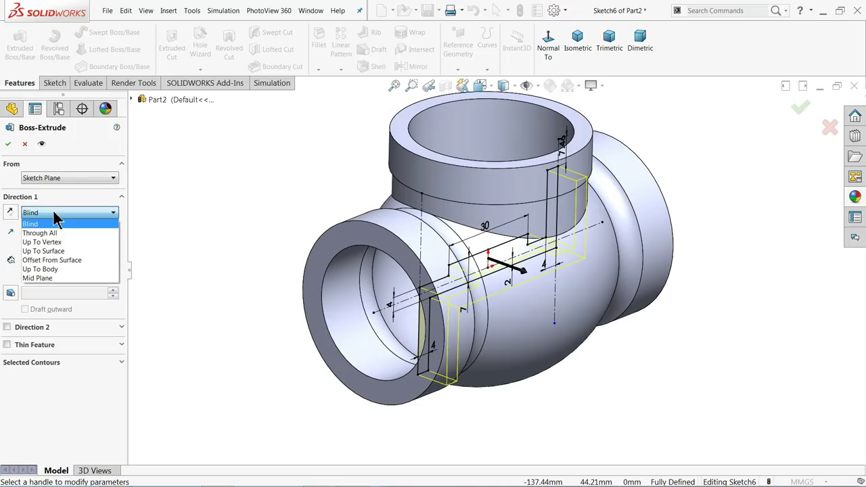
{"action": "left_click", "coordinate": [52, 271]}
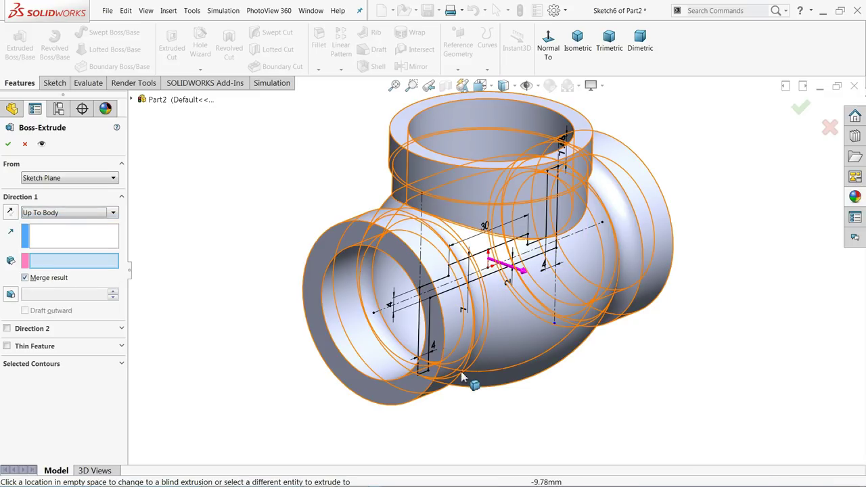
{"action": "middle_click_drag", "start_coordinate": [303, 355], "coordinate": [366, 366]}
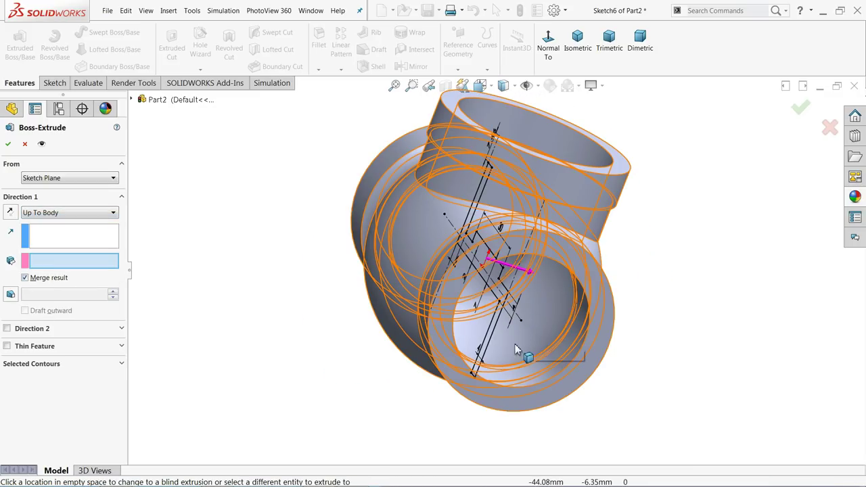
{"action": "left_click", "coordinate": [540, 346]}
{"action": "middle_click_drag", "start_coordinate": [522, 338], "coordinate": [466, 332]}
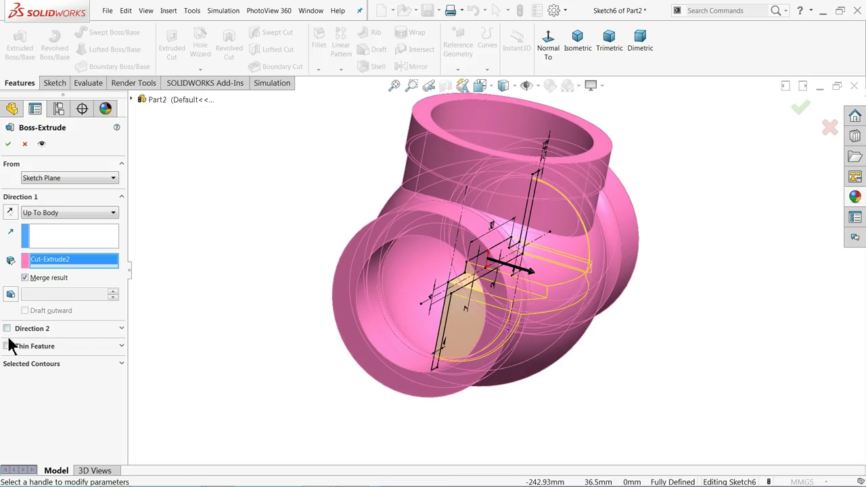
Step: Extrude the wall profile in Direction 2 as well, using Up To Body with the valve body as target
{"action": "left_click", "coordinate": [7, 329]}
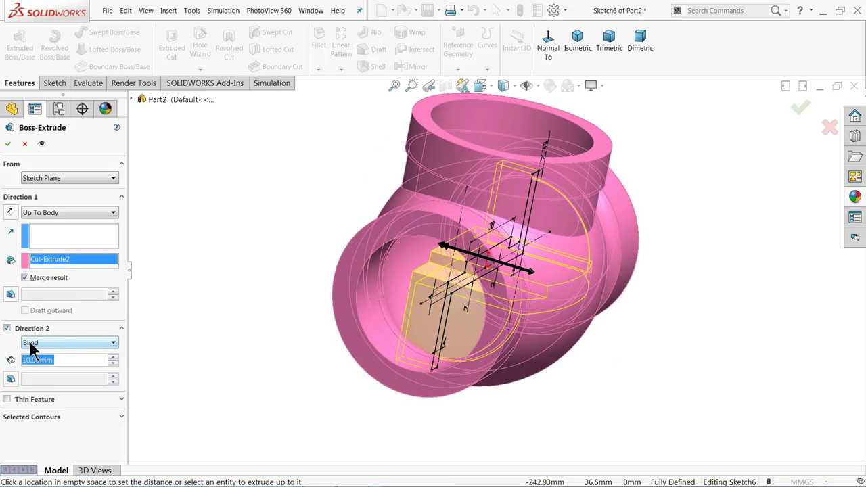
{"action": "left_click", "coordinate": [29, 342]}
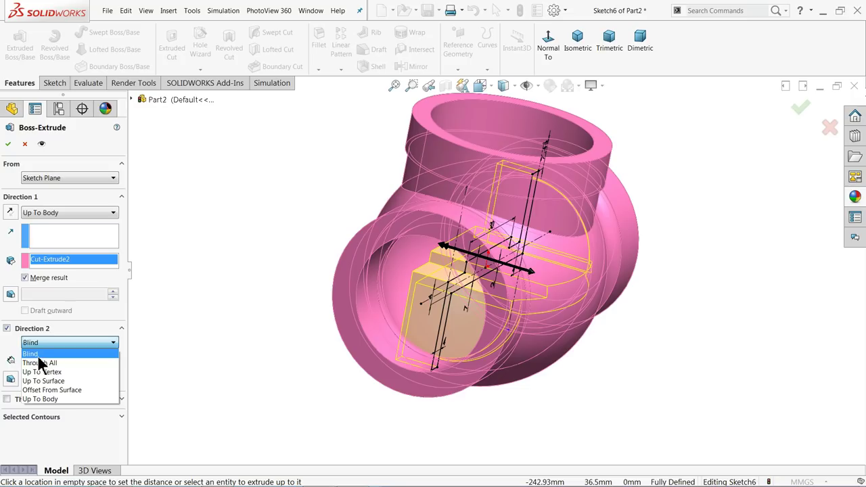
{"action": "left_click", "coordinate": [41, 399]}
{"action": "left_click", "coordinate": [409, 277]}
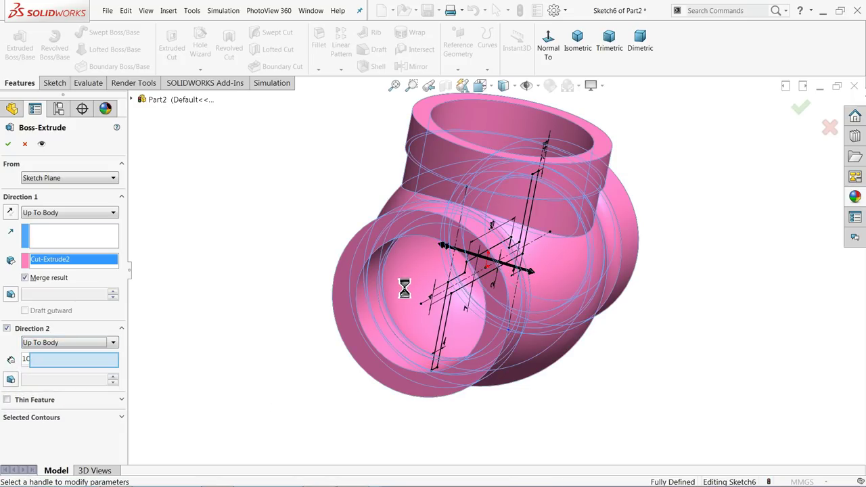
{"action": "middle_click_drag", "start_coordinate": [274, 332], "coordinate": [264, 347]}
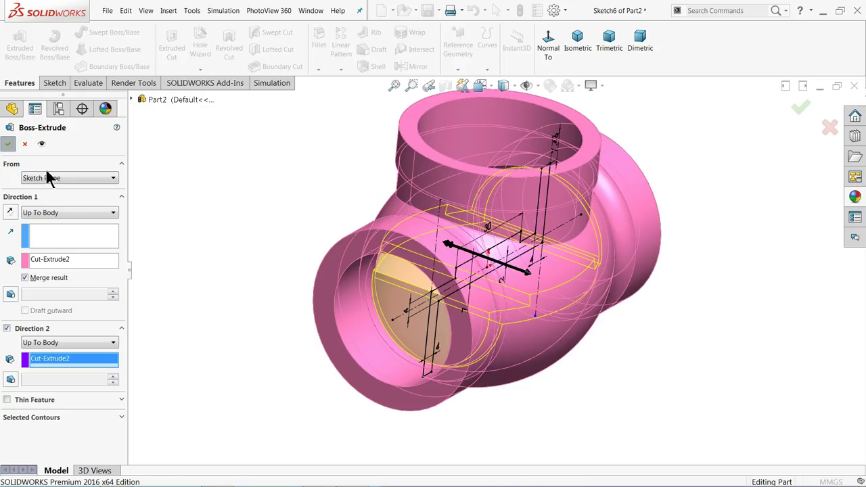
{"action": "middle_click_drag", "start_coordinate": [244, 283], "coordinate": [230, 273]}
Step: Turn on RealView Graphics for the valve body model
{"action": "left_click", "coordinate": [590, 86]}
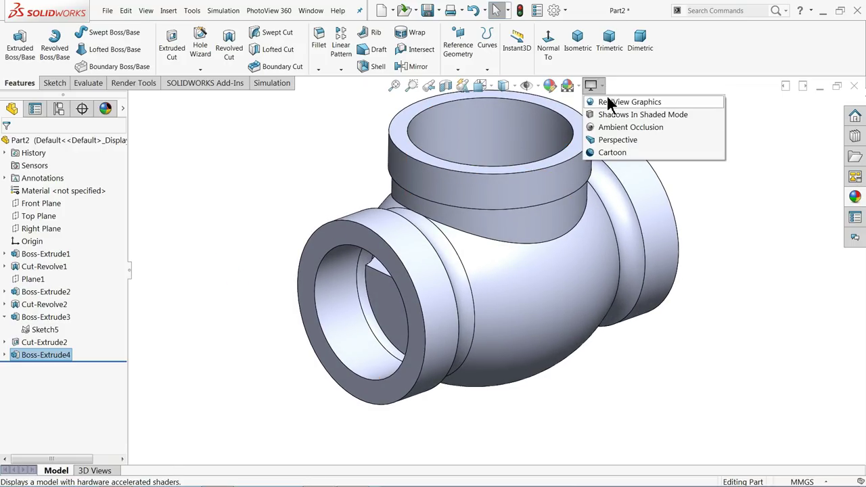
{"action": "left_click", "coordinate": [604, 102]}
{"action": "left_click", "coordinate": [733, 169]}
{"action": "key", "text": "ctrl+Down"}
{"action": "key", "text": "ctrl+Left"}
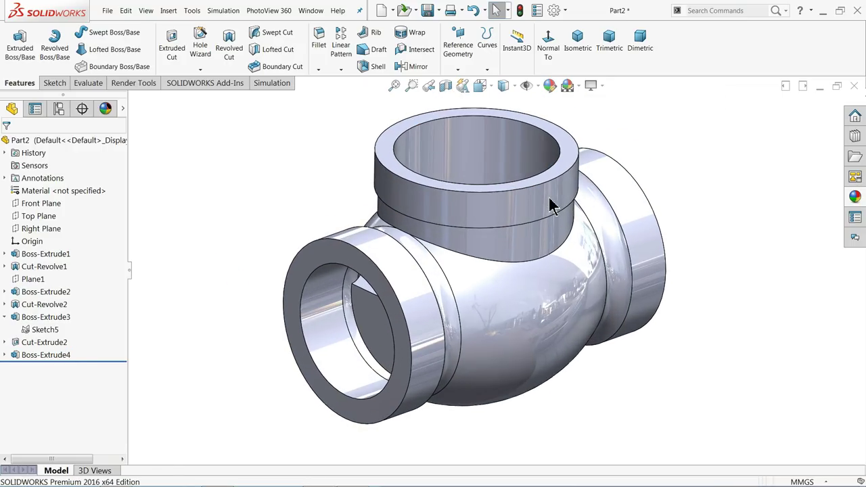
Step: Create a section view of the valve body along the Right Plane to expose the internal wall
{"action": "left_click", "coordinate": [443, 88]}
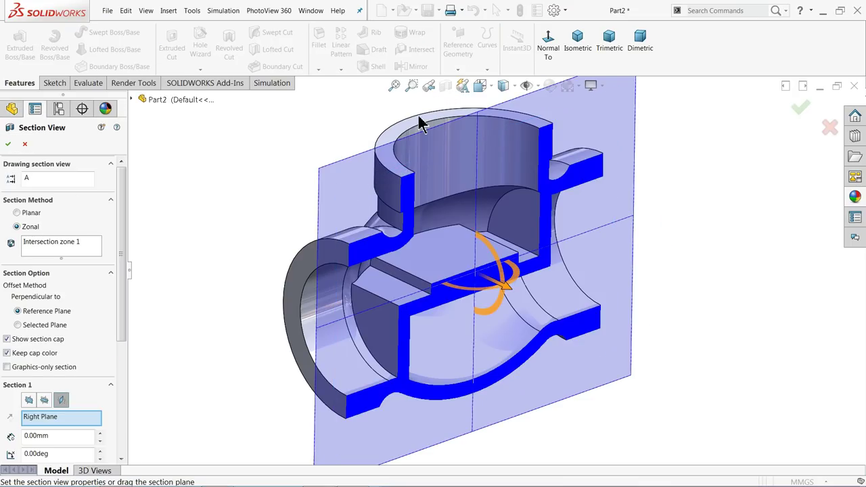
{"action": "left_click", "coordinate": [10, 145]}
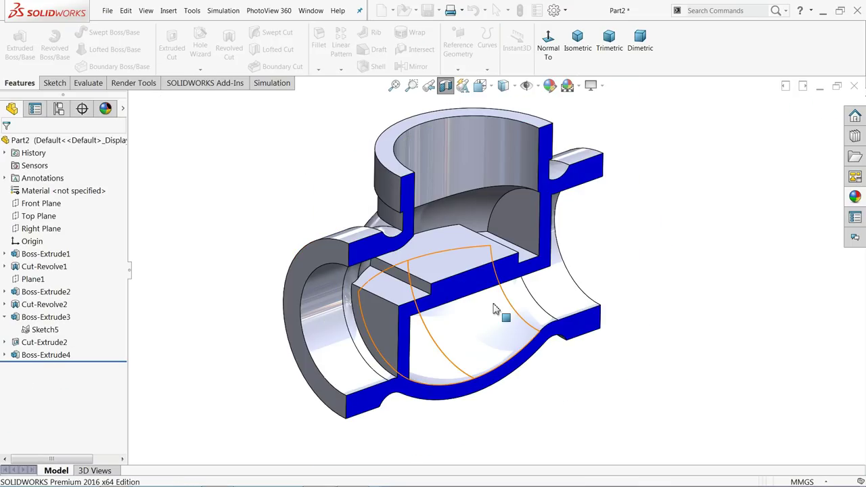
{"action": "scroll", "coordinate": [498, 310], "scroll_direction": "down", "scroll_amount": 3}
{"action": "middle_click_drag", "start_coordinate": [499, 309], "coordinate": [437, 319]}
{"action": "scroll", "coordinate": [437, 319], "scroll_direction": "down", "scroll_amount": 2}
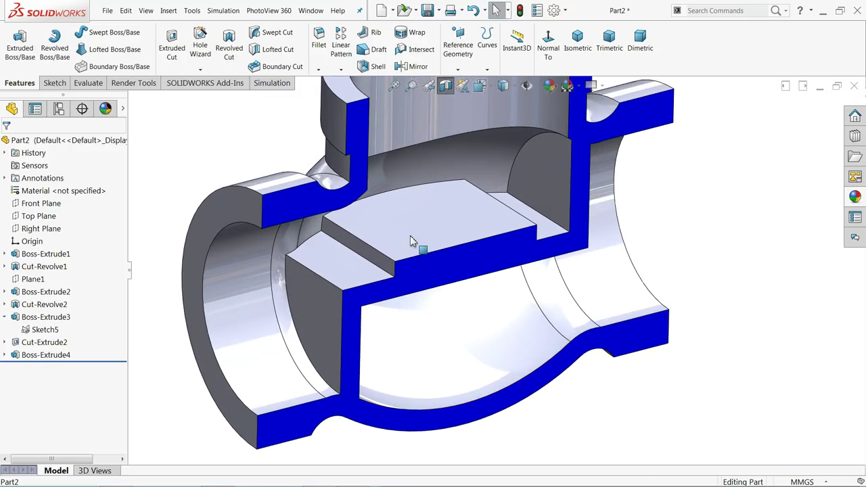
Step: Set up a 3 mm fillet on the internal wall's two outer bend edges and the two base edges of its raised step
{"action": "left_click", "coordinate": [319, 42]}
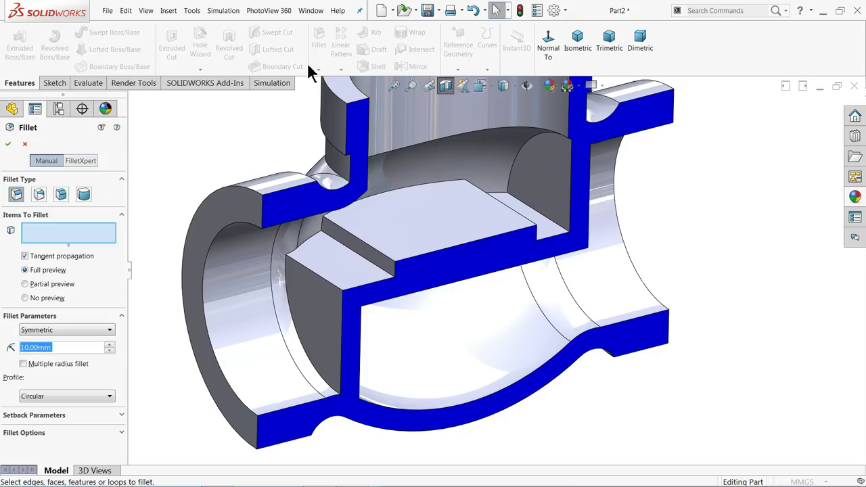
{"action": "type", "text": "3"}
{"action": "key", "text": "Return"}
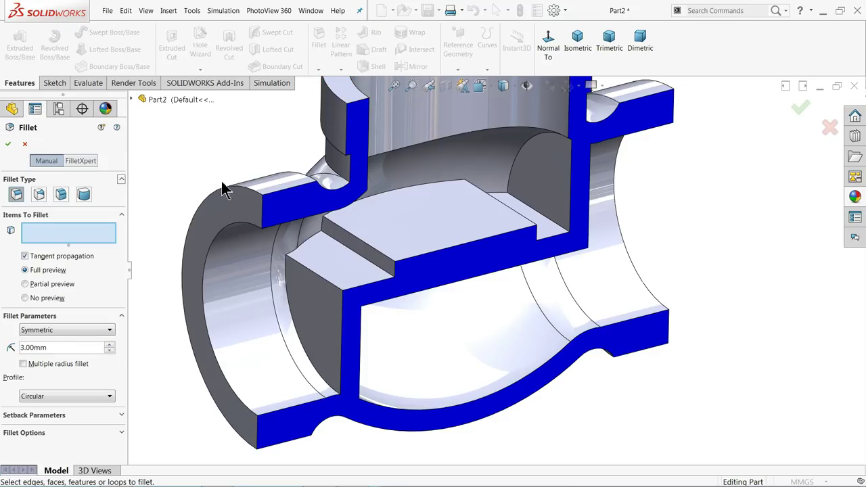
{"action": "left_click", "coordinate": [323, 282]}
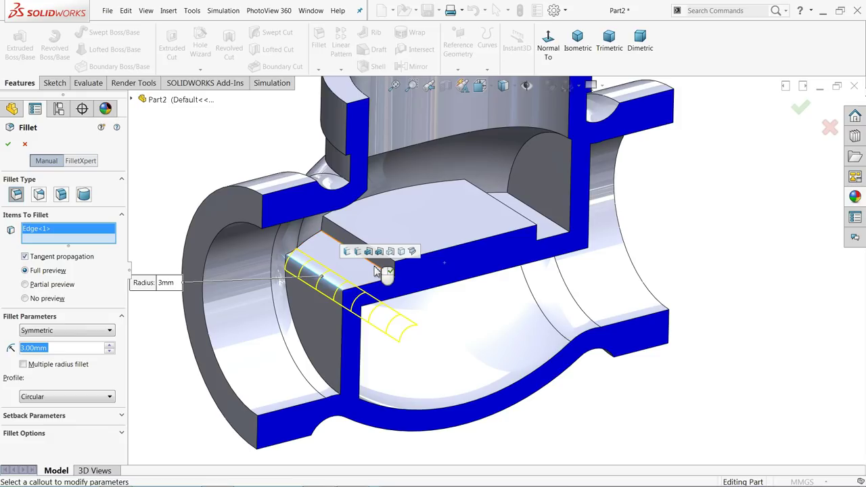
{"action": "left_click", "coordinate": [383, 274]}
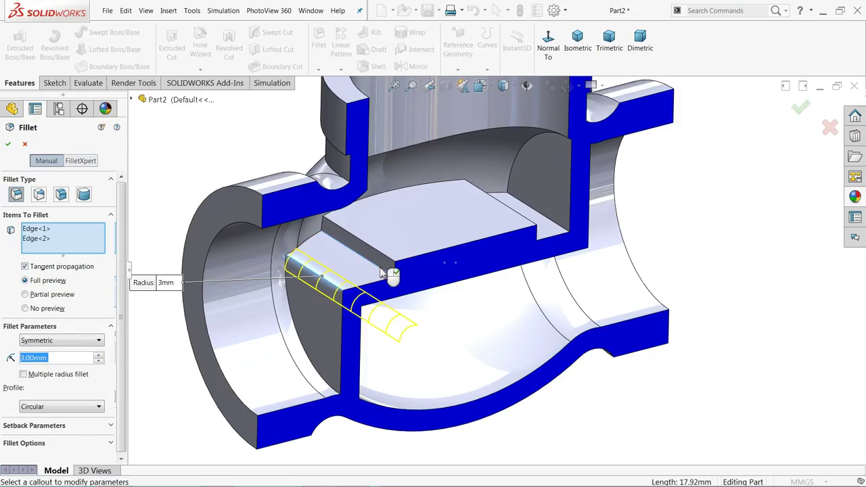
{"action": "middle_click_drag", "start_coordinate": [542, 231], "coordinate": [495, 203]}
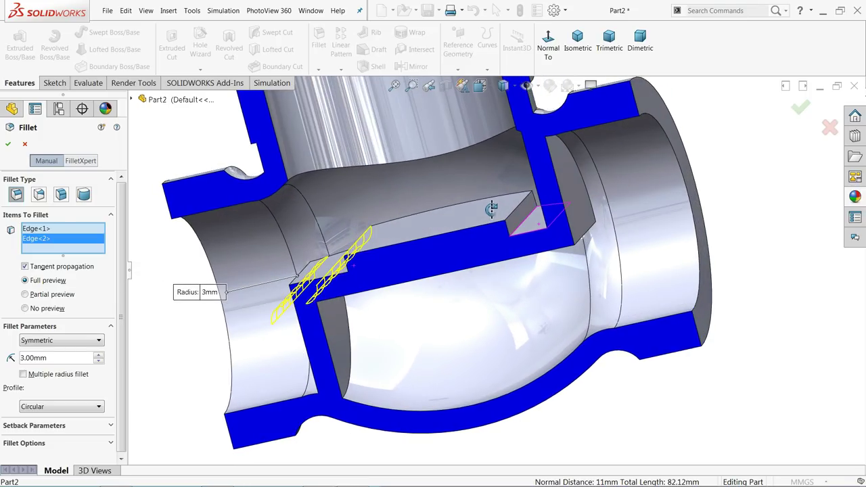
{"action": "left_click", "coordinate": [580, 243]}
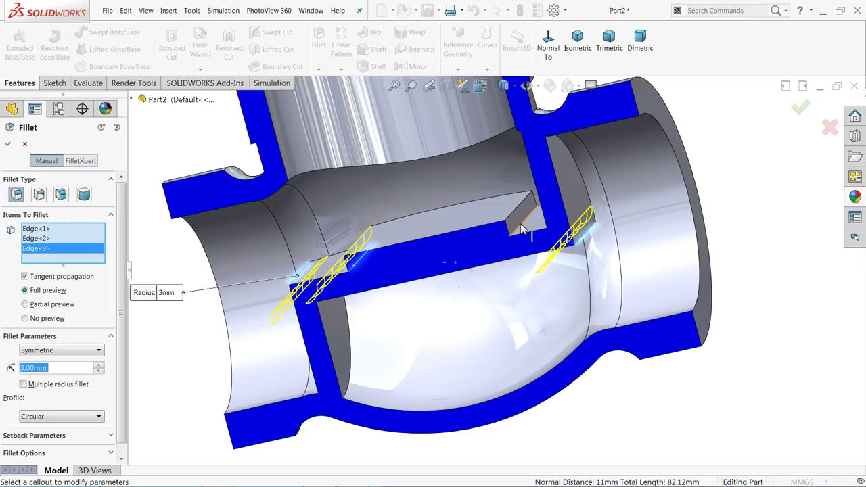
{"action": "left_click", "coordinate": [522, 230]}
{"action": "middle_click_drag", "start_coordinate": [523, 230], "coordinate": [521, 212]}
{"action": "scroll", "coordinate": [325, 277], "scroll_direction": "down", "scroll_amount": 3}
{"action": "middle_click_drag", "start_coordinate": [352, 269], "coordinate": [345, 245]}
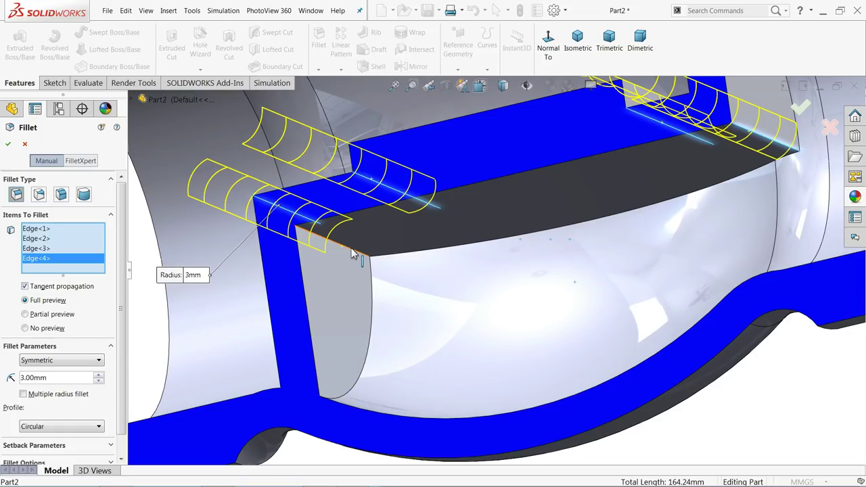
{"action": "left_click", "coordinate": [352, 253]}
{"action": "middle_click_drag", "start_coordinate": [467, 194], "coordinate": [516, 227]}
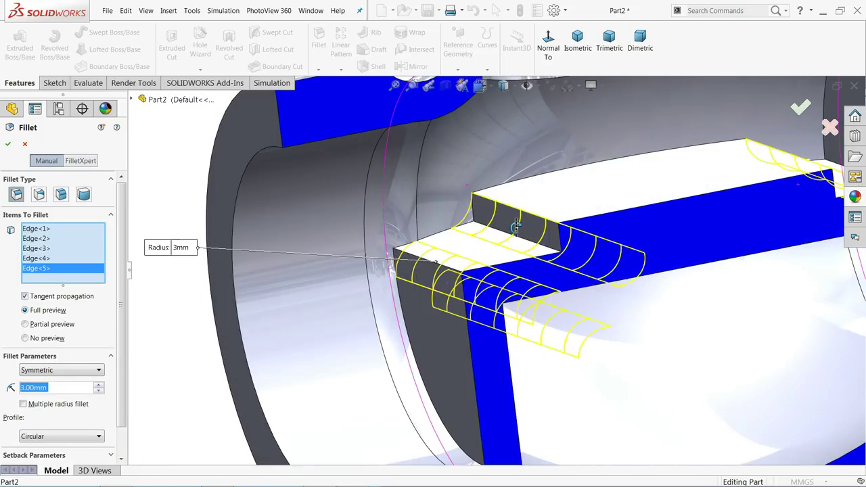
{"action": "scroll", "coordinate": [500, 244], "scroll_direction": "up", "scroll_amount": 3}
{"action": "scroll", "coordinate": [623, 271], "scroll_direction": "down", "scroll_amount": 4}
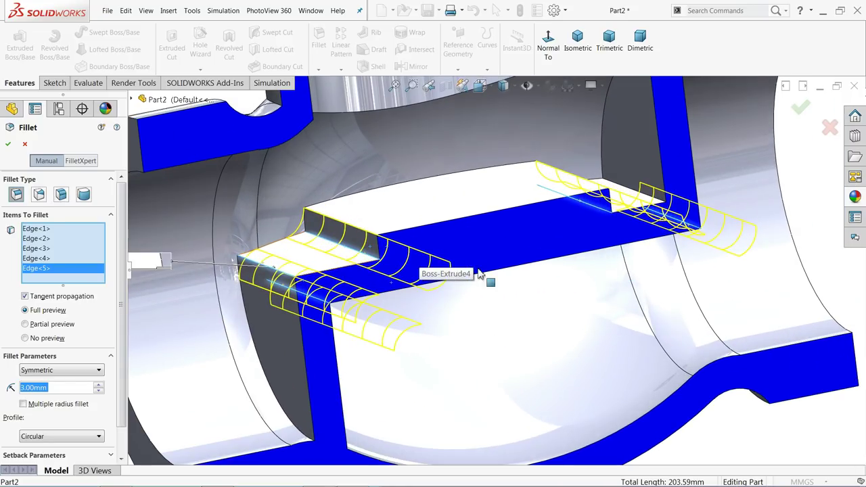
{"action": "right_click", "coordinate": [55, 269]}
{"action": "left_click", "coordinate": [87, 288]}
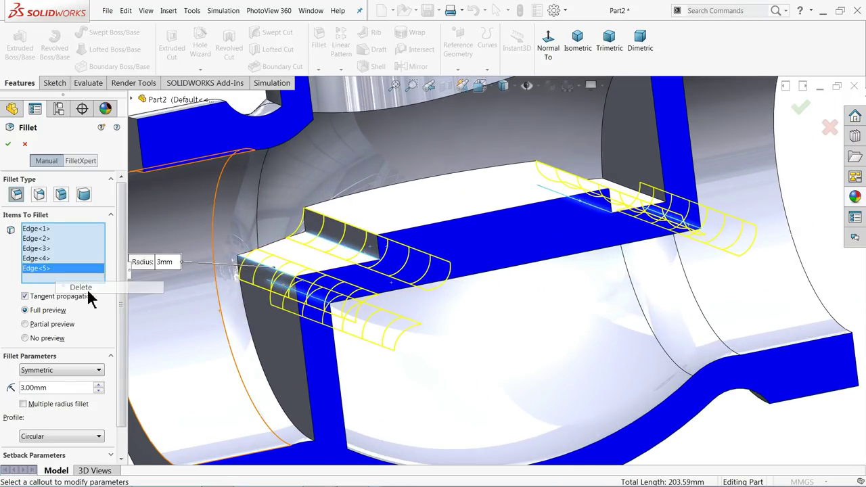
Step: Apply the 3 mm fillet to the four selected internal wall edges
{"action": "scroll", "coordinate": [455, 298], "scroll_direction": "up", "scroll_amount": 3}
{"action": "middle_click_drag", "start_coordinate": [454, 298], "coordinate": [550, 276]}
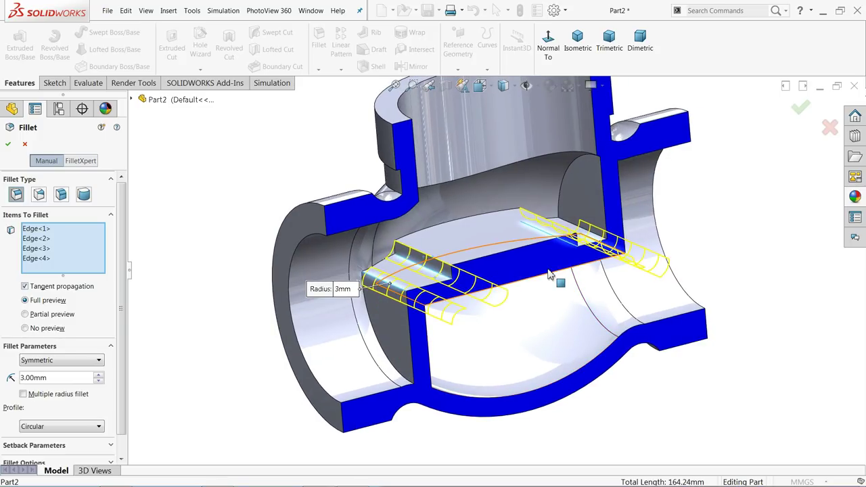
{"action": "left_click", "coordinate": [8, 144]}
{"action": "middle_click_drag", "start_coordinate": [512, 284], "coordinate": [512, 302]}
{"action": "scroll", "coordinate": [517, 272], "scroll_direction": "down", "scroll_amount": 2}
{"action": "scroll", "coordinate": [518, 272], "scroll_direction": "up", "scroll_amount": 2}
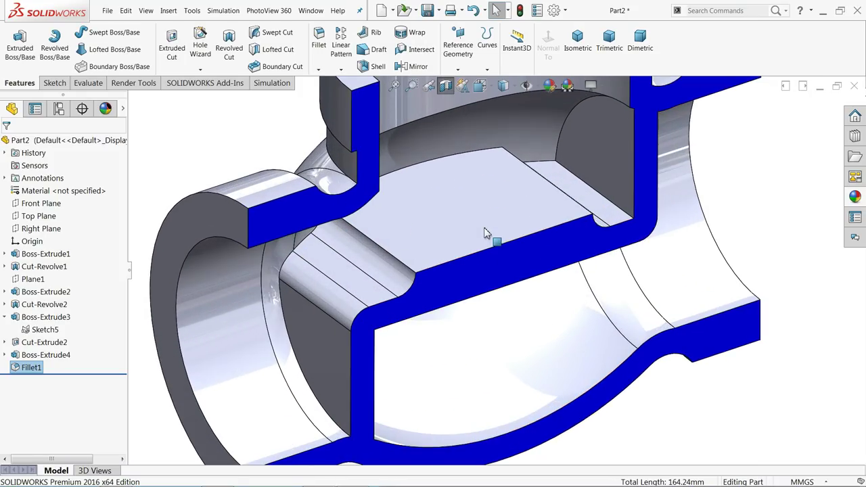
Step: Sketch a 24 mm diameter circle centred on the origin on the top face of the wall's raised step
{"action": "left_click", "coordinate": [501, 230]}
{"action": "left_click", "coordinate": [519, 201]}
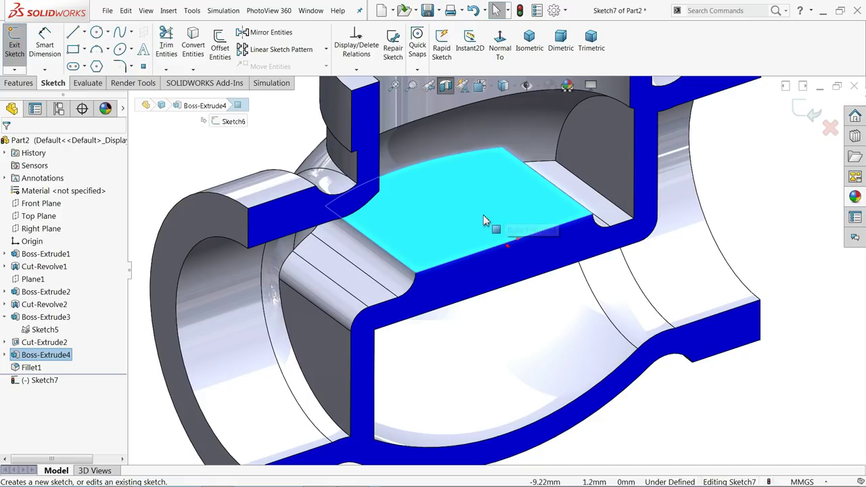
{"action": "left_click", "coordinate": [97, 33]}
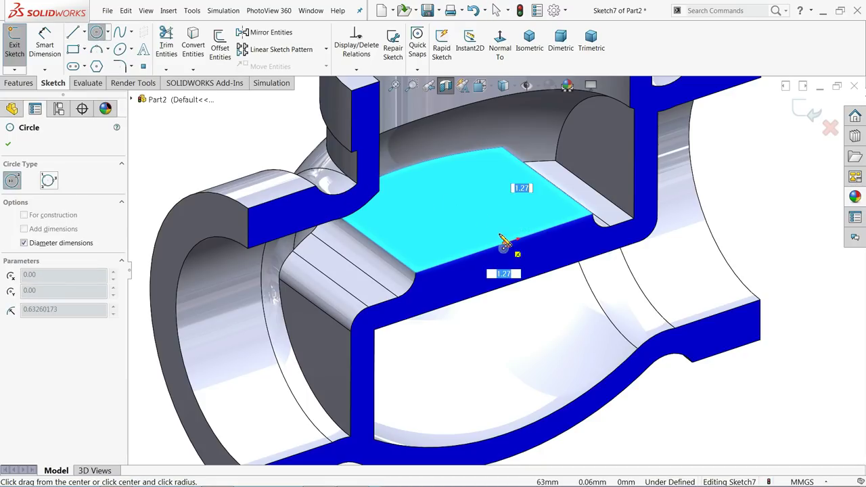
{"action": "left_click", "coordinate": [503, 241]}
{"action": "type", "text": "2"}
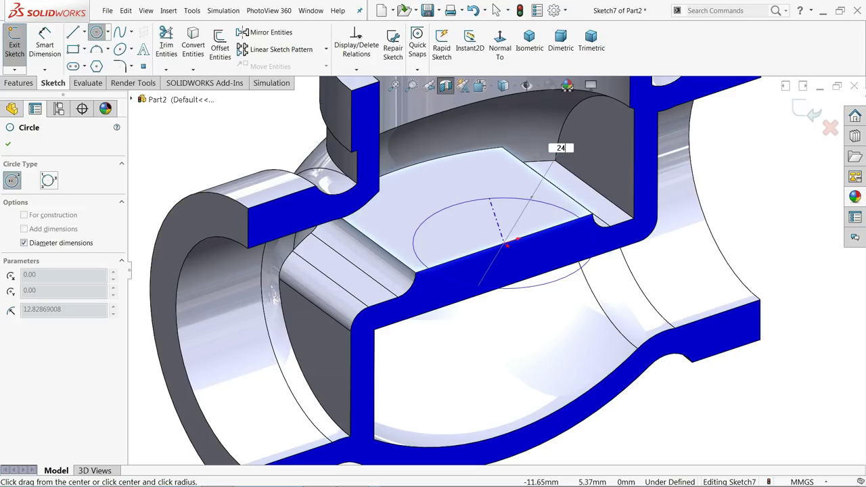
{"action": "type", "text": "4"}
{"action": "key", "text": "Return"}
{"action": "scroll", "coordinate": [507, 252], "scroll_direction": "down", "scroll_amount": 2}
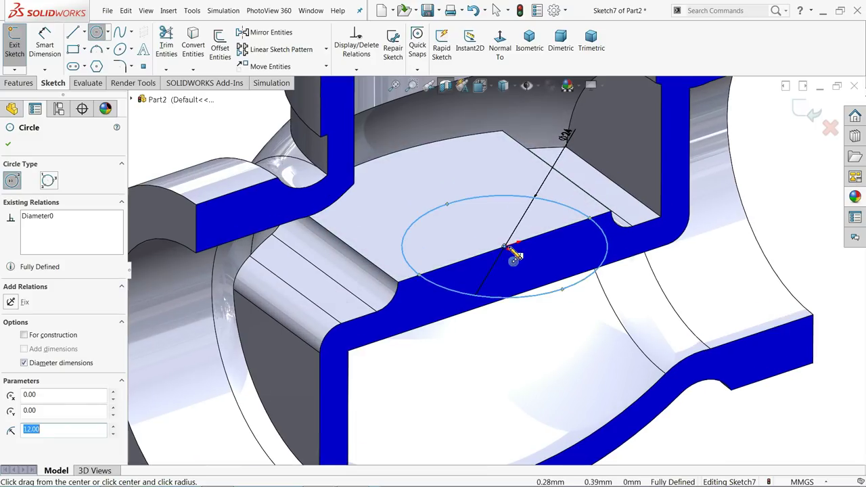
Step: Cut the 24 mm circle through the internal wall with an Extruded Cut set to Up To Next
{"action": "left_click", "coordinate": [18, 83]}
{"action": "left_click", "coordinate": [172, 47]}
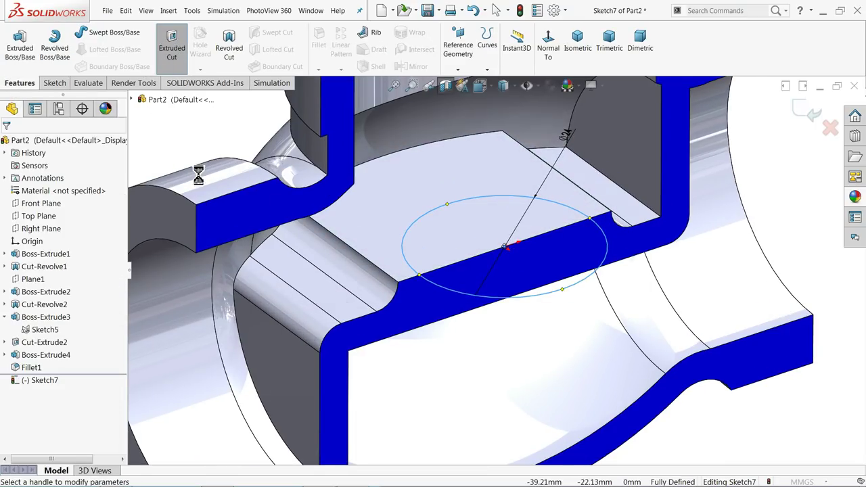
{"action": "left_click", "coordinate": [59, 213]}
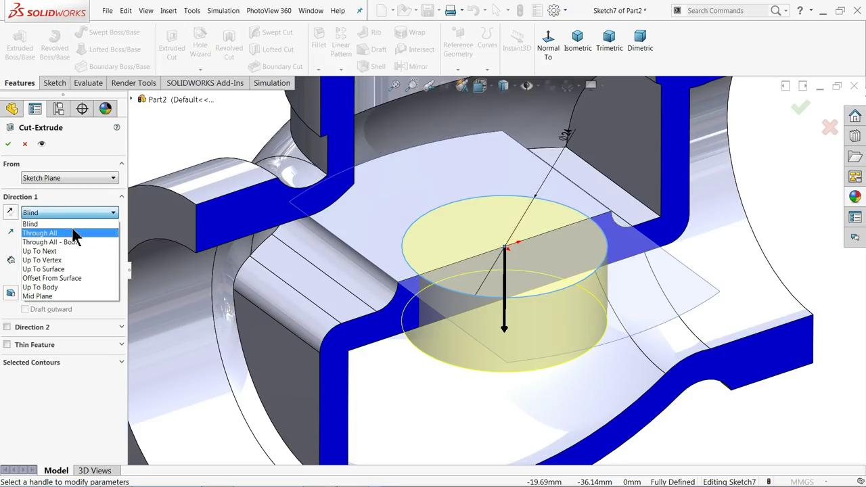
{"action": "left_click", "coordinate": [57, 251]}
{"action": "middle_click_drag", "start_coordinate": [399, 342], "coordinate": [433, 335]}
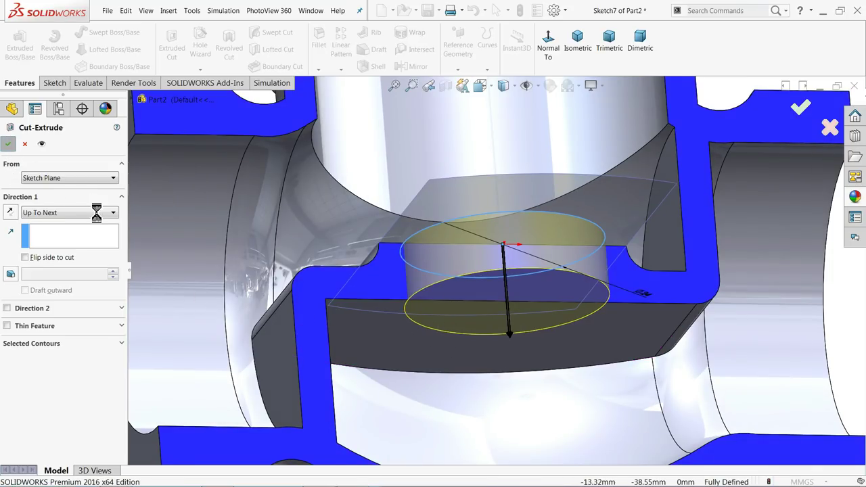
{"action": "right_click", "coordinate": [162, 236]}
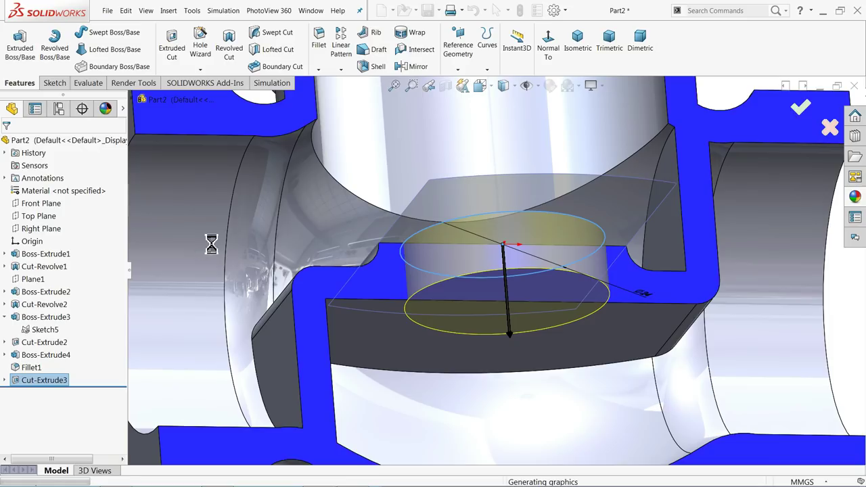
Step: Turn off the section view to show the complete valve body
{"action": "middle_click_drag", "start_coordinate": [430, 273], "coordinate": [466, 345]}
{"action": "scroll", "coordinate": [466, 345], "scroll_direction": "up", "scroll_amount": 5}
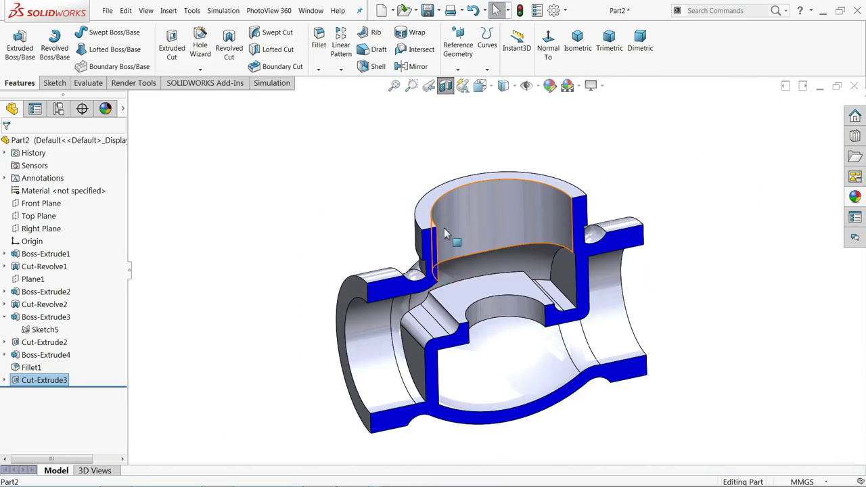
{"action": "left_click", "coordinate": [446, 86]}
{"action": "middle_click_drag", "start_coordinate": [278, 181], "coordinate": [299, 207]}
{"action": "key", "text": "Escape"}
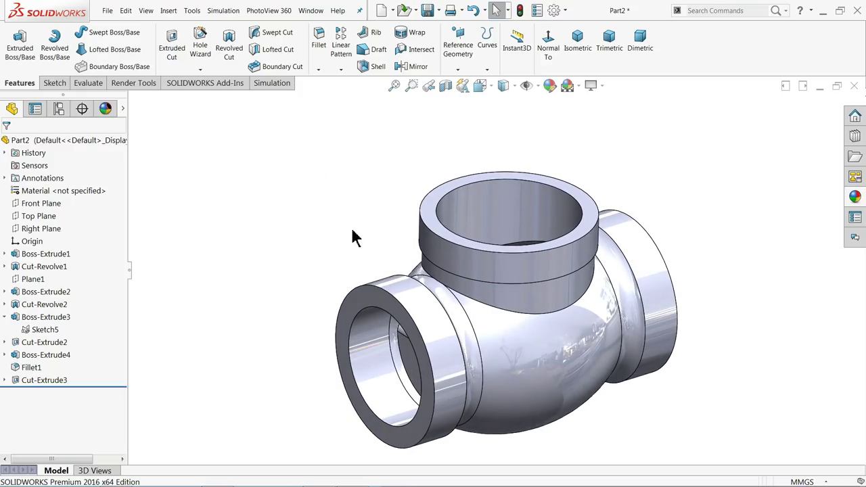
{"action": "scroll", "coordinate": [512, 324], "scroll_direction": "up", "scroll_amount": 3}
{"action": "scroll", "coordinate": [534, 324], "scroll_direction": "down", "scroll_amount": 3}
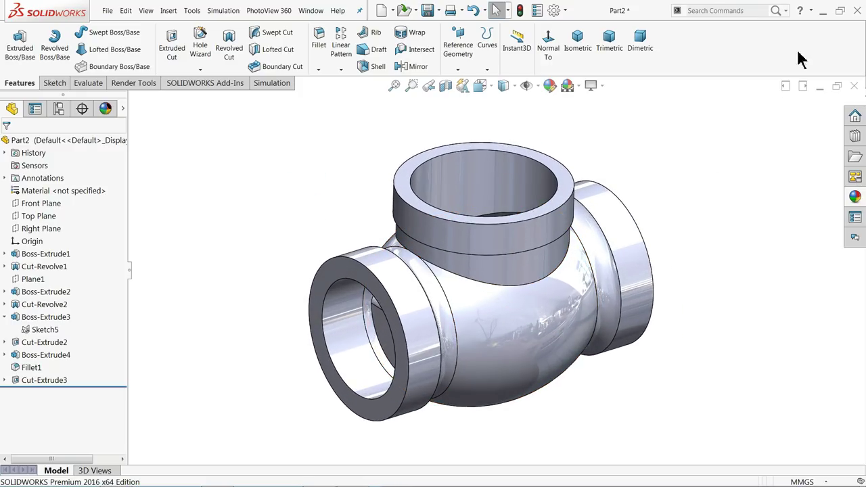
{"action": "left_click", "coordinate": [823, 11]}
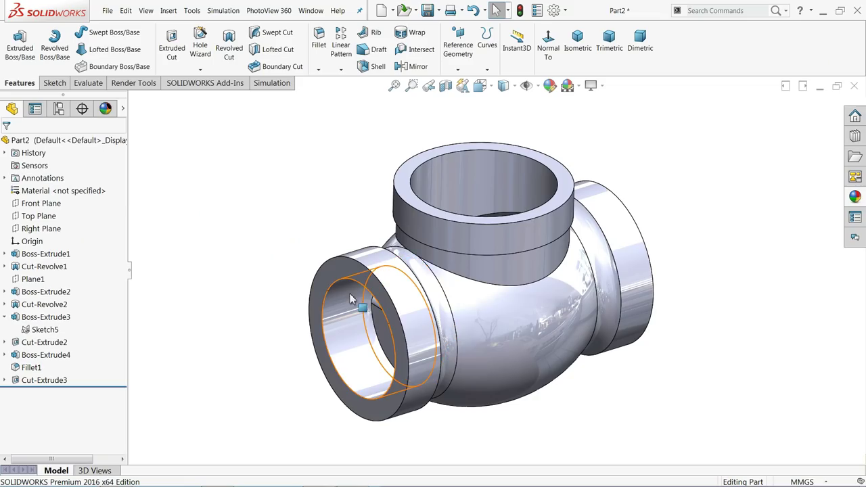
Step: Sketch a six-sided polygon centred on the origin on the side port's end face, with an inscribed circle about 57 mm in diameter
{"action": "left_click", "coordinate": [354, 270]}
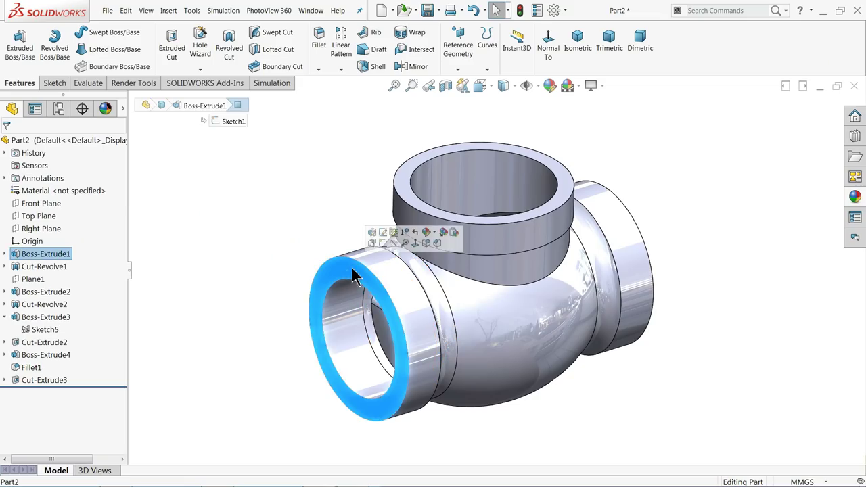
{"action": "left_click", "coordinate": [381, 242]}
{"action": "left_click", "coordinate": [498, 53]}
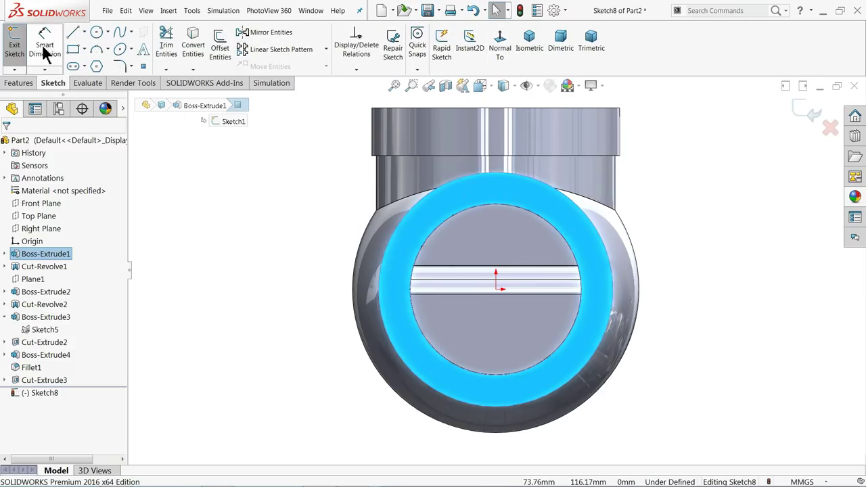
{"action": "left_click", "coordinate": [95, 67]}
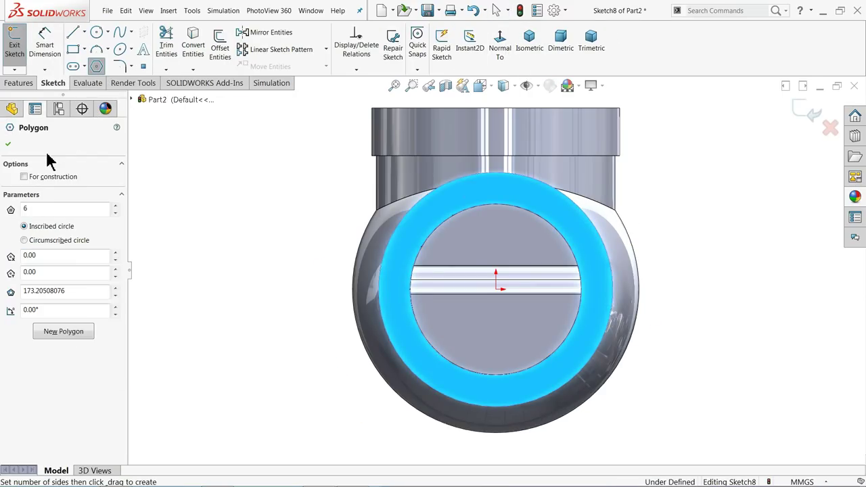
{"action": "left_click", "coordinate": [499, 291]}
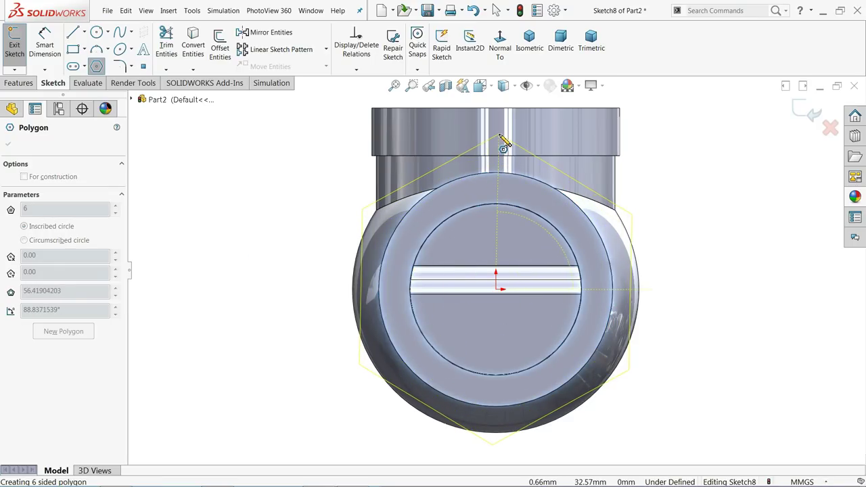
{"action": "left_click", "coordinate": [499, 133]}
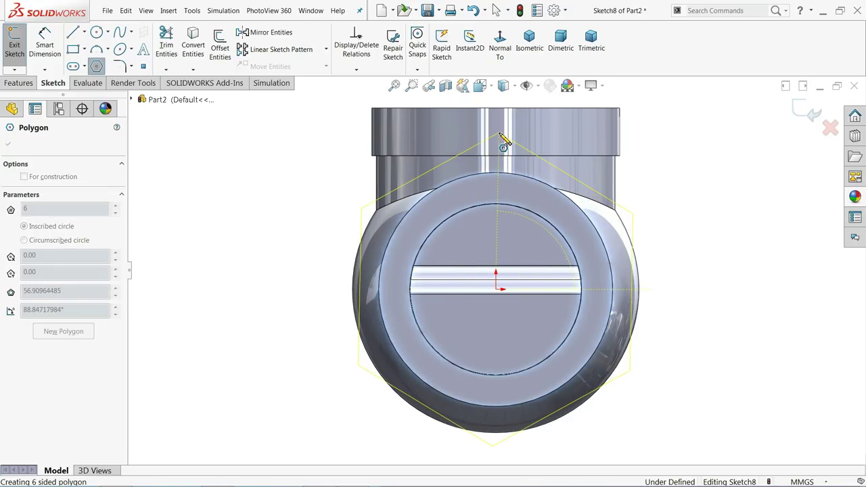
{"action": "right_click", "coordinate": [219, 164]}
{"action": "left_click", "coordinate": [233, 156]}
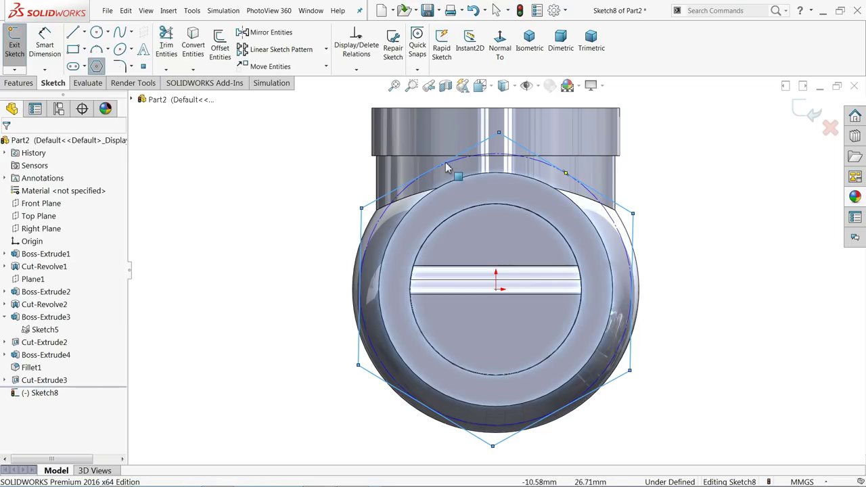
Step: Make one side of the hexagon vertical and its construction circle equal to the outer circular edge of the end face
{"action": "left_click", "coordinate": [361, 235]}
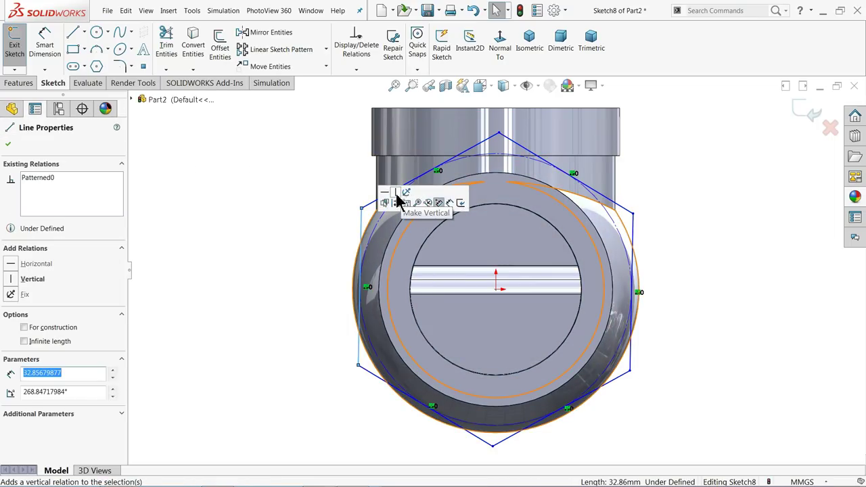
{"action": "left_click", "coordinate": [310, 193]}
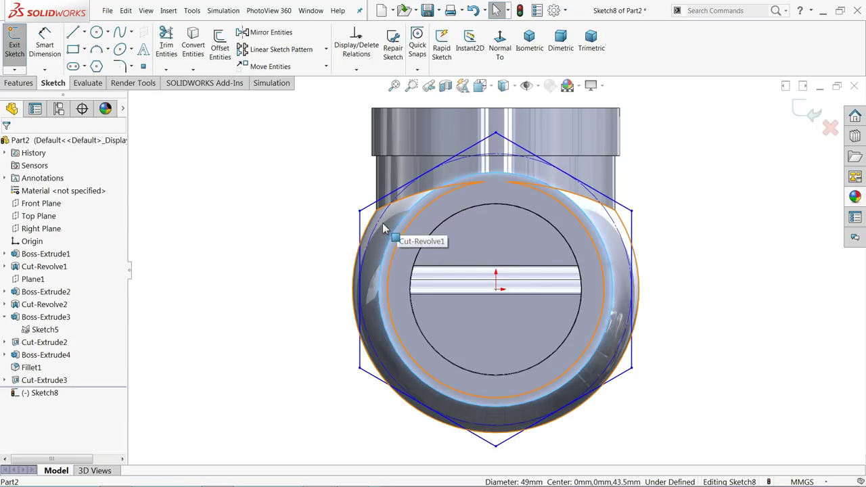
{"action": "left_click", "coordinate": [380, 222]}
{"action": "left_click", "coordinate": [372, 230], "text": "ctrl"}
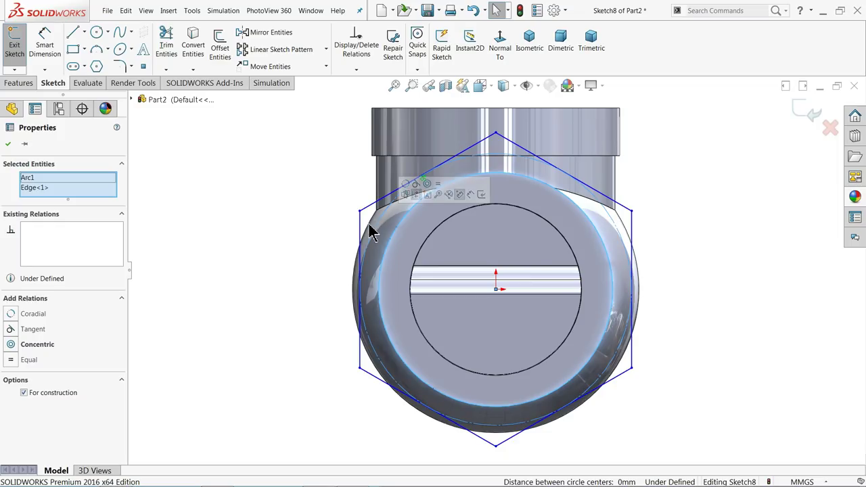
{"action": "left_click", "coordinate": [30, 359]}
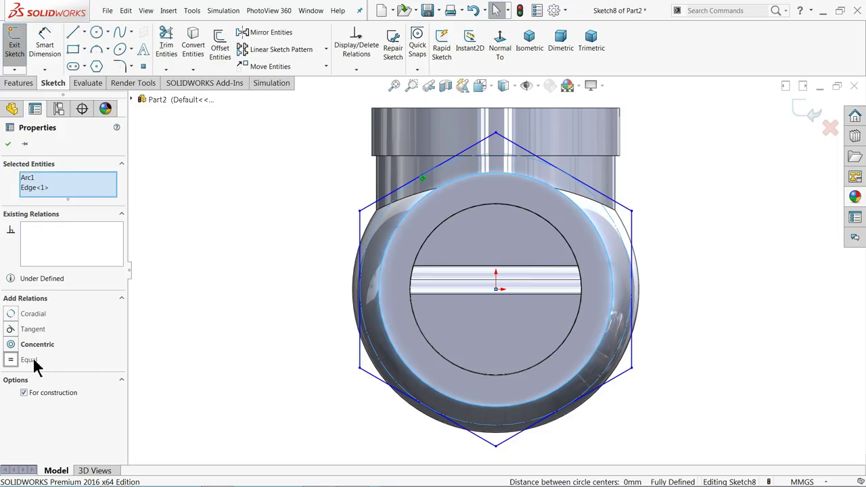
{"action": "left_click", "coordinate": [223, 288]}
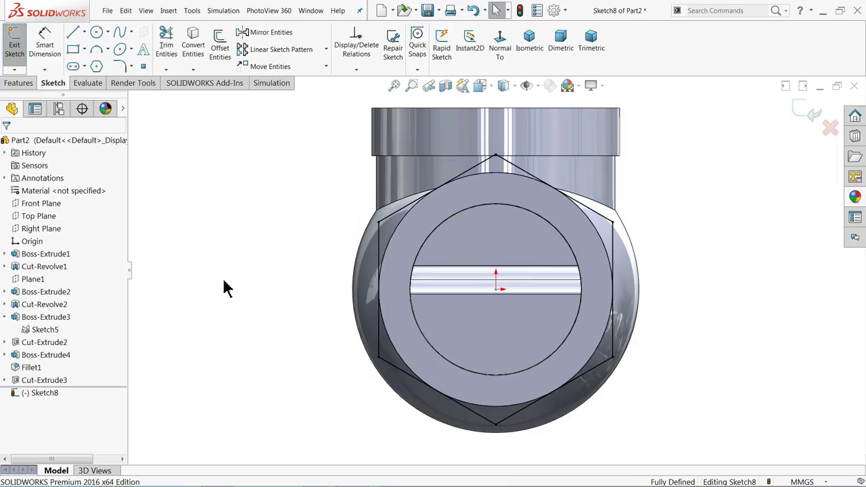
Step: Convert the side port's bore edge into a circle in the hexagon sketch
{"action": "left_click", "coordinate": [457, 222]}
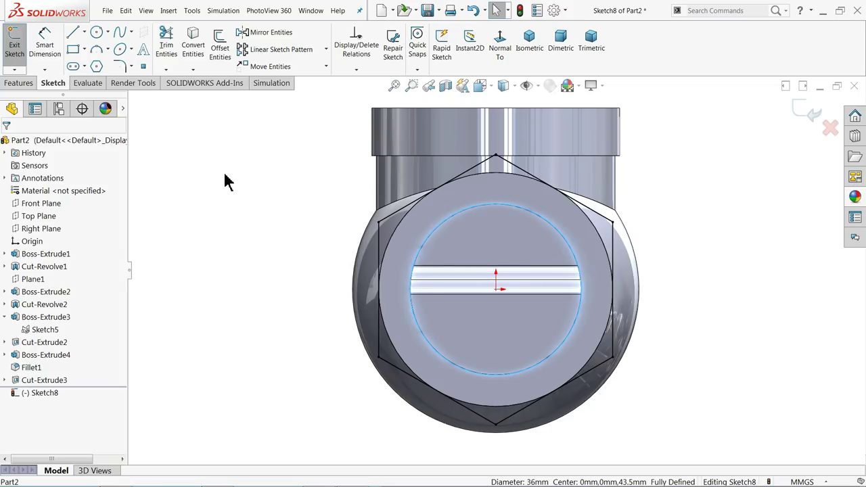
{"action": "left_click", "coordinate": [282, 105]}
{"action": "middle_click_drag", "start_coordinate": [283, 105], "coordinate": [236, 141]}
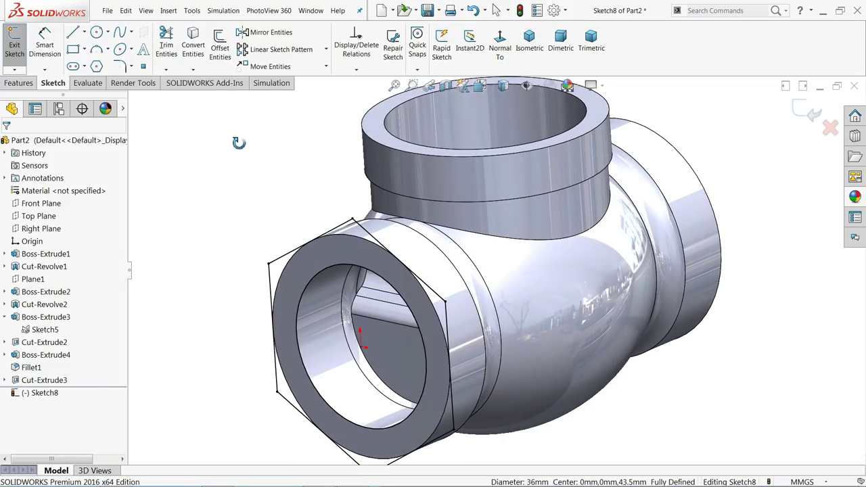
Step: Extrude the hexagon profile around the bore 11.5 mm in the reversed direction, towards the valve body, merged with the part
{"action": "left_click", "coordinate": [18, 82]}
{"action": "left_click", "coordinate": [25, 44]}
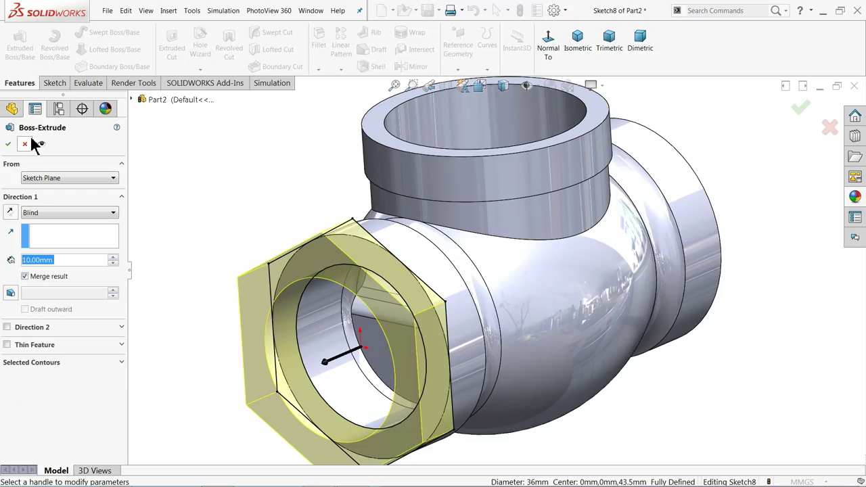
{"action": "type", "text": "11.5"}
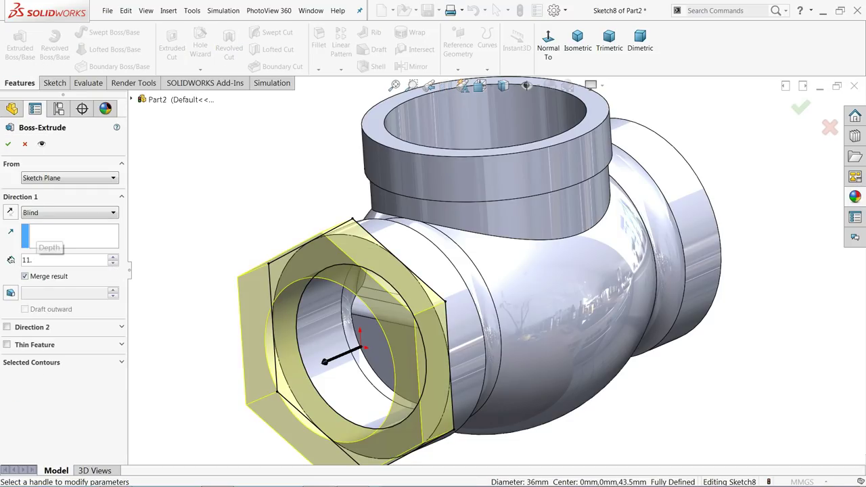
{"action": "key", "text": "Return"}
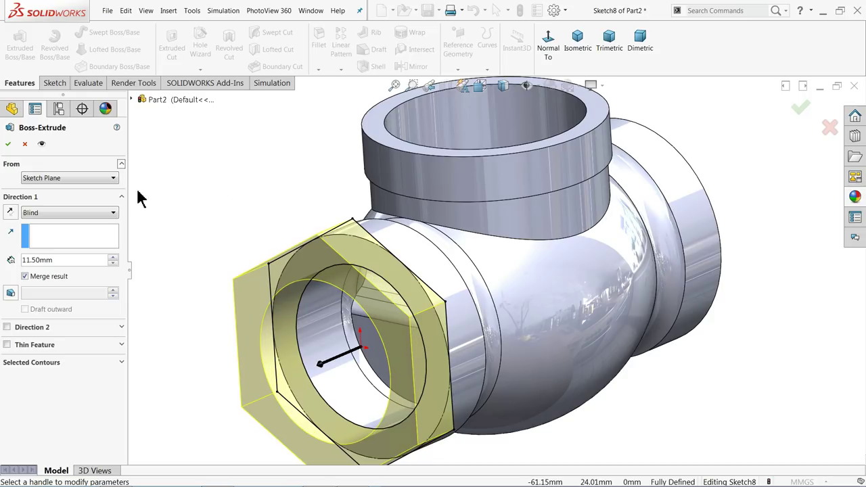
{"action": "left_click", "coordinate": [11, 215]}
{"action": "left_click", "coordinate": [9, 144]}
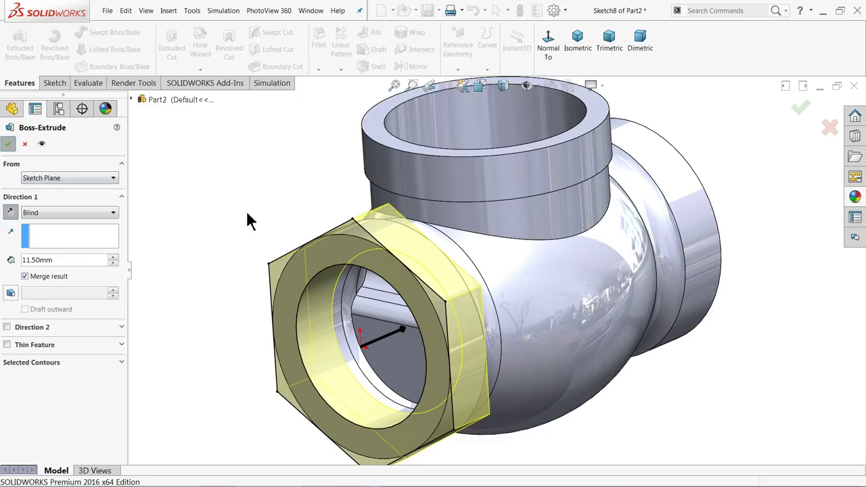
{"action": "mouse_move", "coordinate": [247, 211]}
{"action": "middle_mouse_down"}
{"action": "mouse_move", "coordinate": [184, 206]}
{"action": "mouse_move", "coordinate": [163, 219]}
{"action": "mouse_move", "coordinate": [245, 218]}
{"action": "middle_mouse_up"}
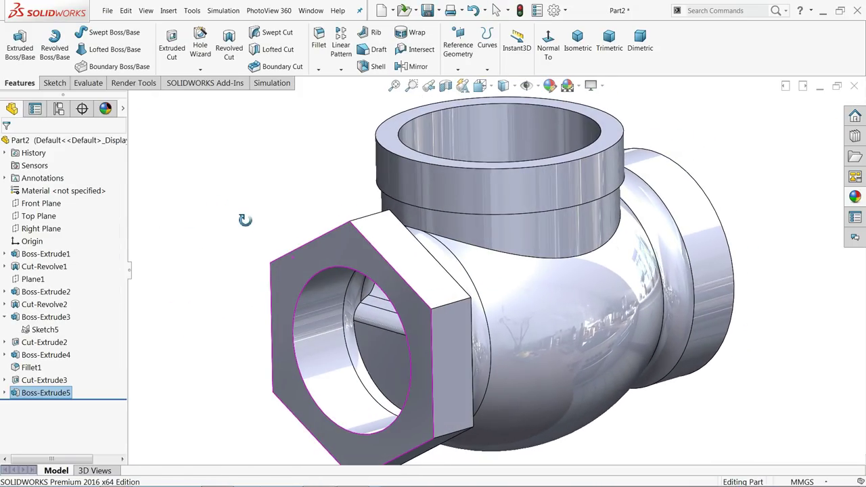
{"action": "left_click", "coordinate": [179, 258]}
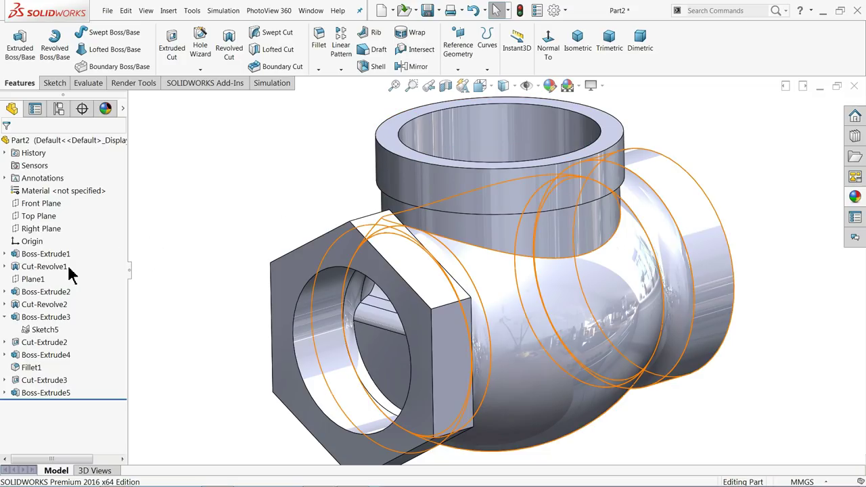
Step: Mirror the hexagonal extrusion about the Front Plane onto the opposite port
{"action": "left_click", "coordinate": [413, 66]}
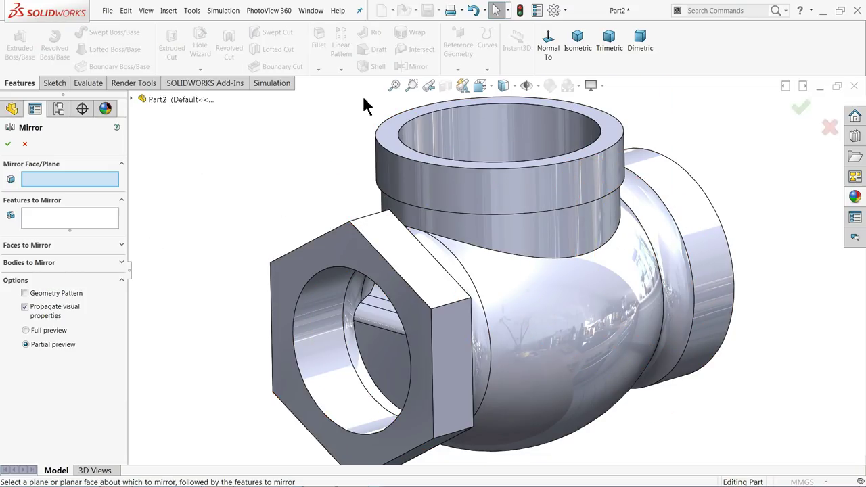
{"action": "left_click", "coordinate": [134, 99]}
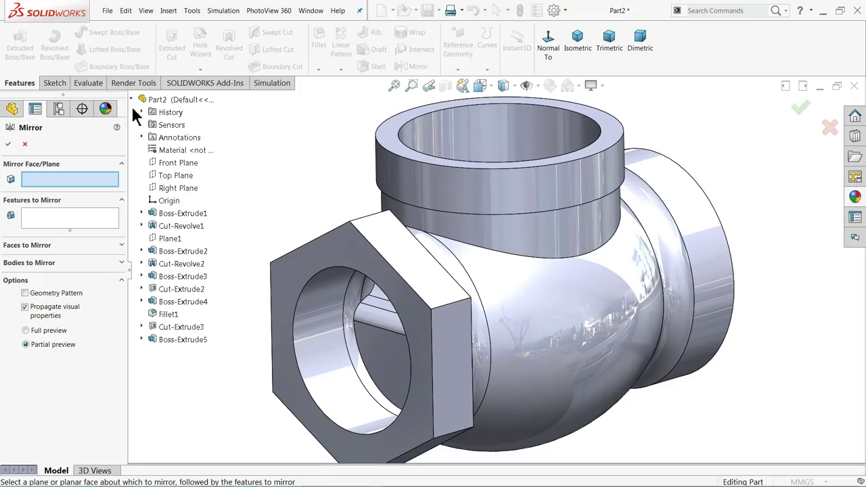
{"action": "left_click", "coordinate": [177, 166]}
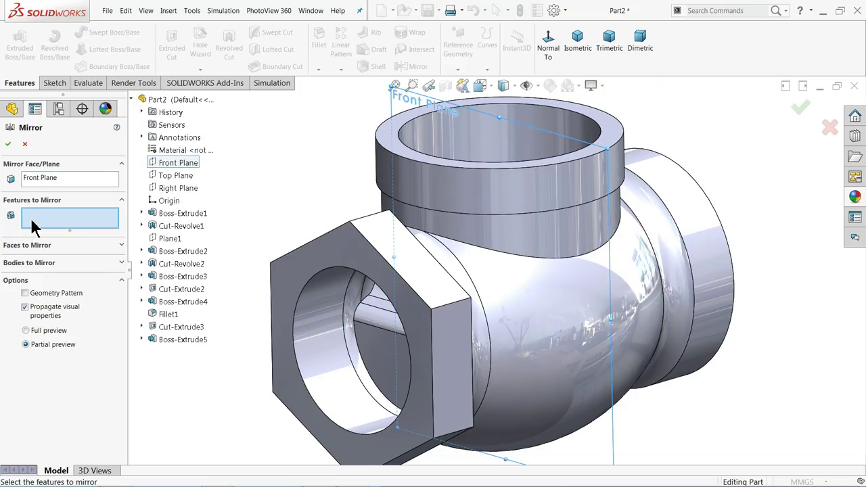
{"action": "left_click", "coordinate": [181, 339]}
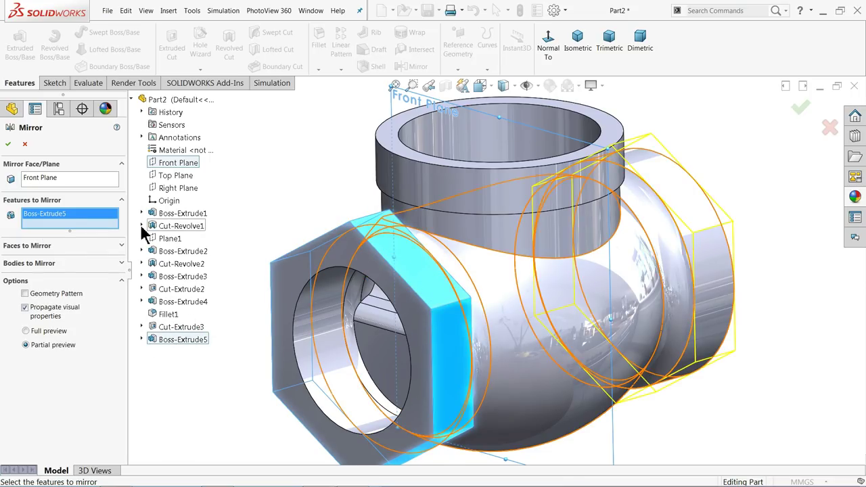
{"action": "left_click", "coordinate": [8, 144]}
Step: Apply a 1 mm fillet to the outer edge of the top port's rim
{"action": "middle_click_drag", "start_coordinate": [518, 290], "coordinate": [550, 199]}
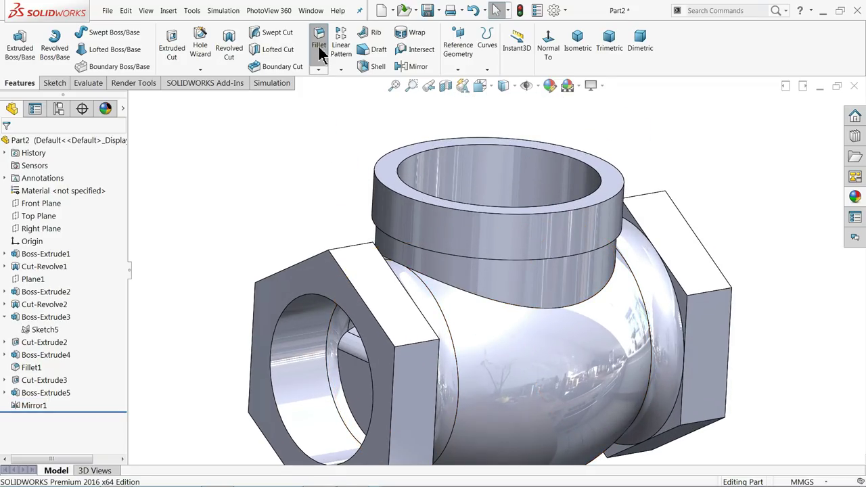
{"action": "left_click", "coordinate": [393, 190]}
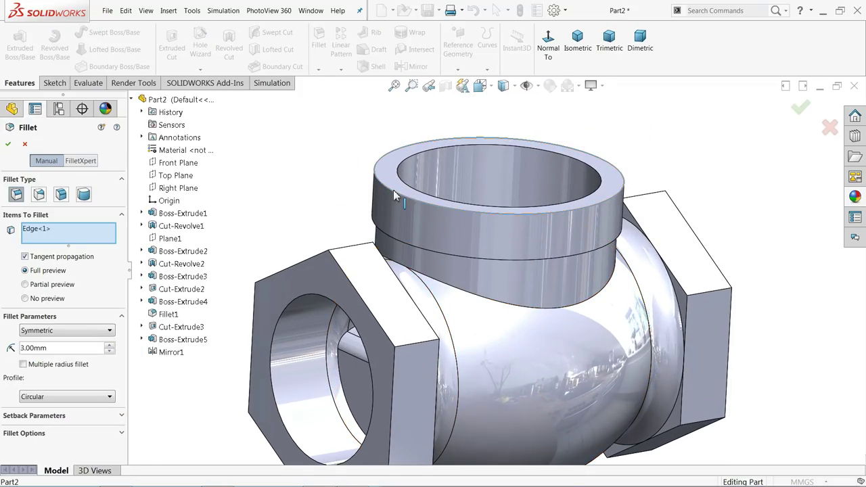
{"action": "type", "text": "1"}
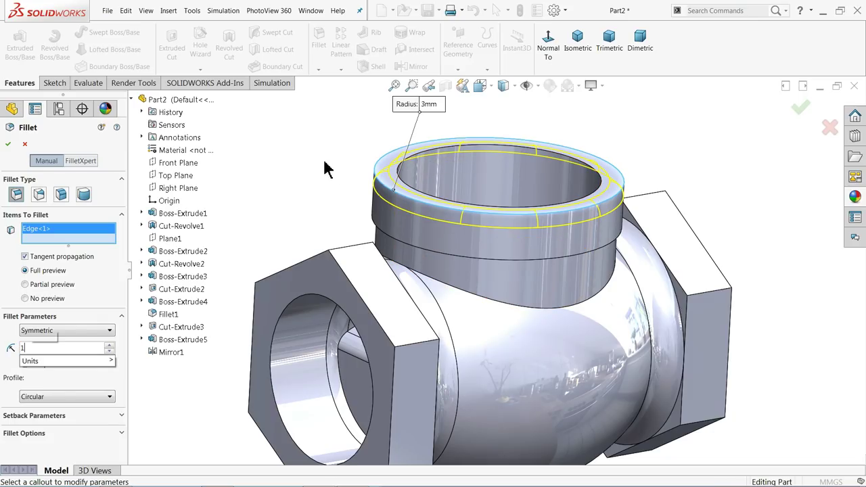
{"action": "key", "text": "Return"}
{"action": "left_click", "coordinate": [8, 145]}
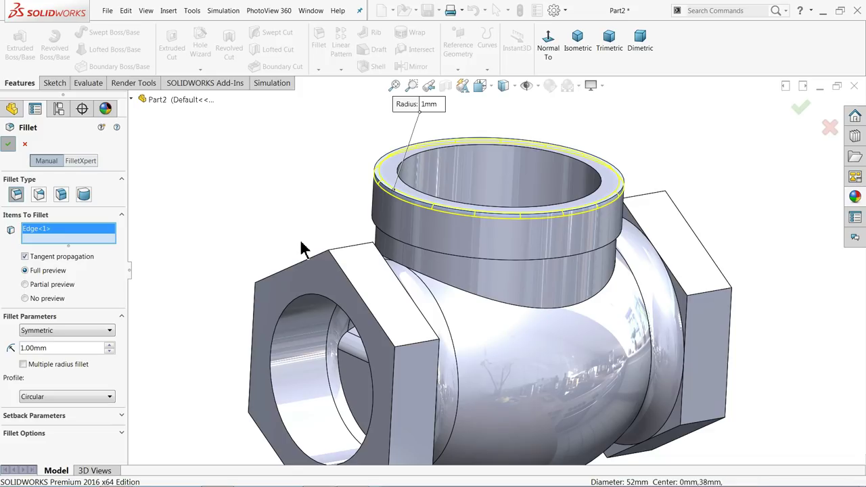
Step: Start a cosmetic thread on the circular bore edge of the nearer hexagonal side port
{"action": "key", "text": "f"}
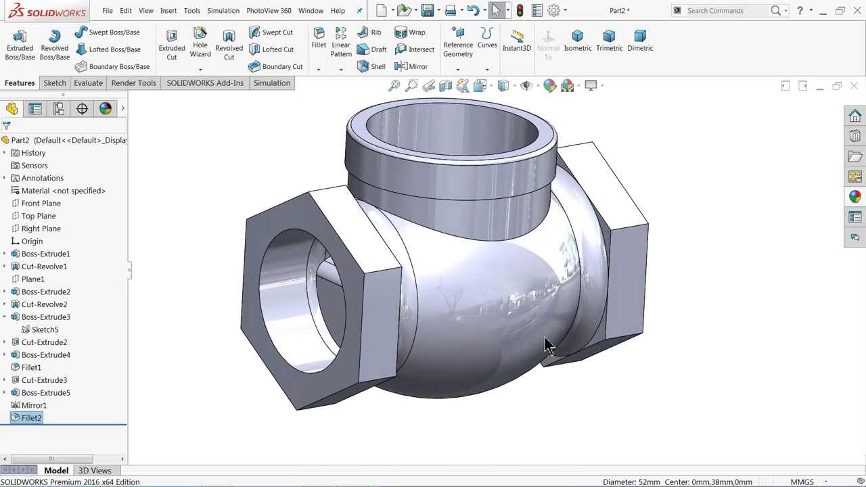
{"action": "middle_click_drag", "start_coordinate": [470, 309], "coordinate": [491, 224]}
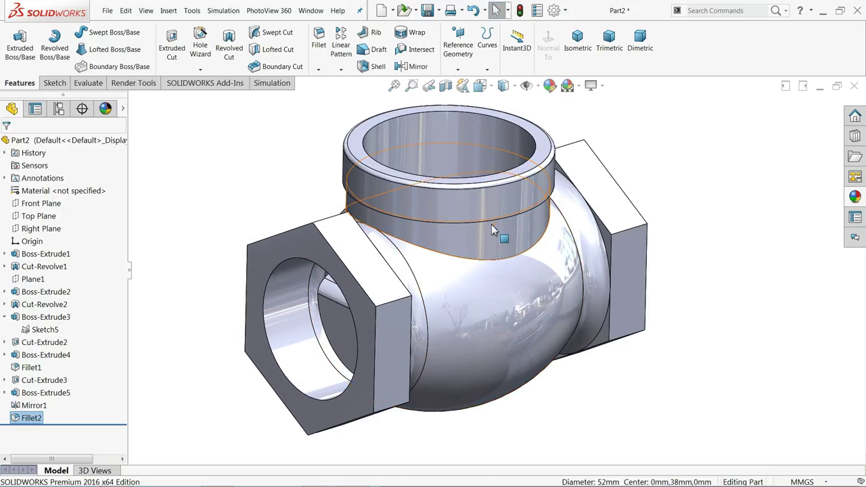
{"action": "left_click", "coordinate": [274, 188]}
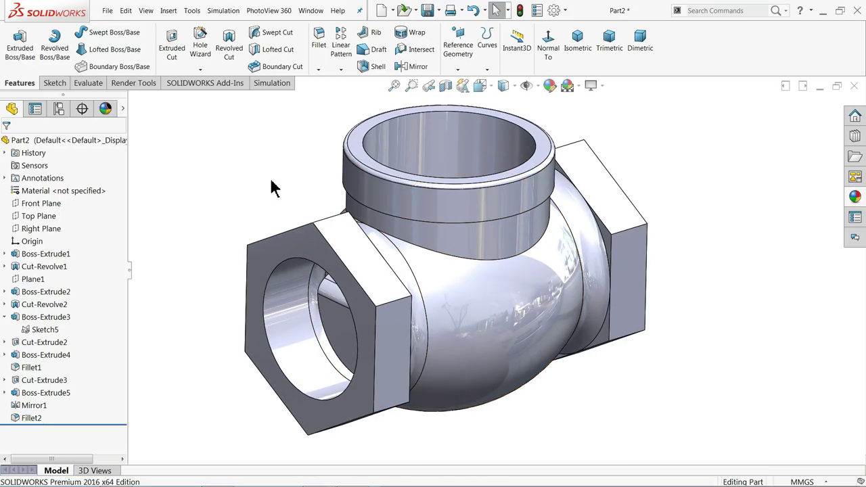
{"action": "left_click", "coordinate": [169, 10]}
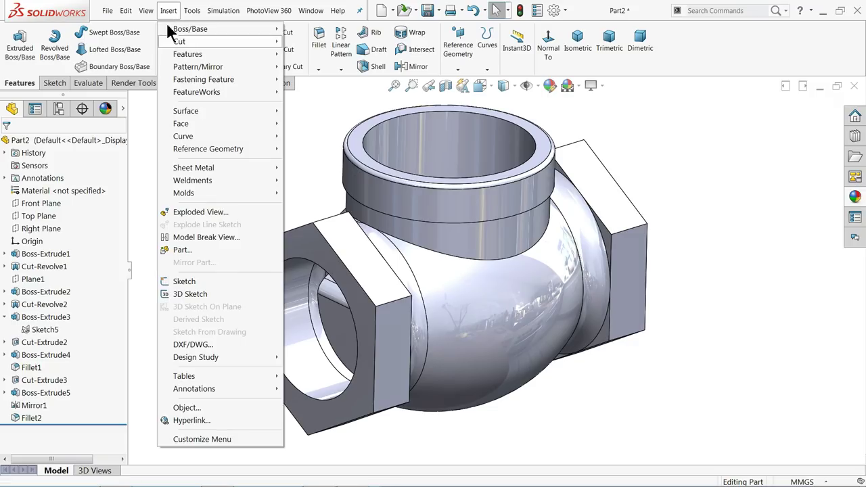
{"action": "mouse_move", "coordinate": [192, 393]}
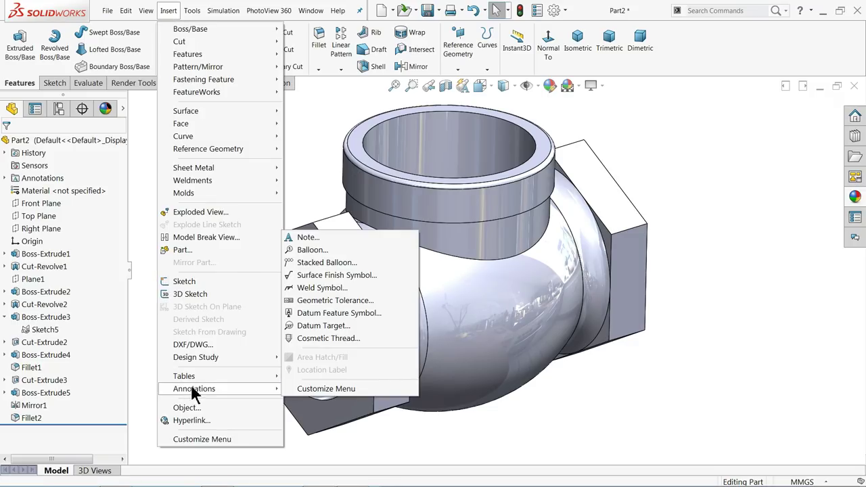
{"action": "left_click", "coordinate": [325, 339]}
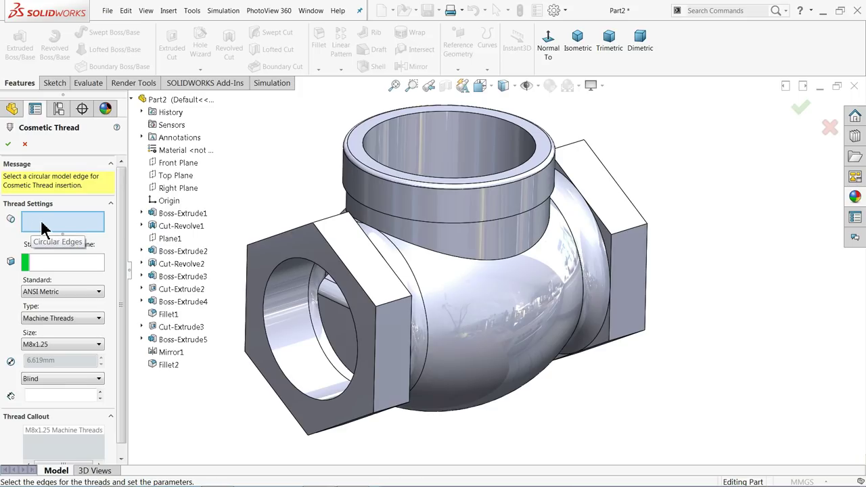
{"action": "left_click", "coordinate": [274, 356]}
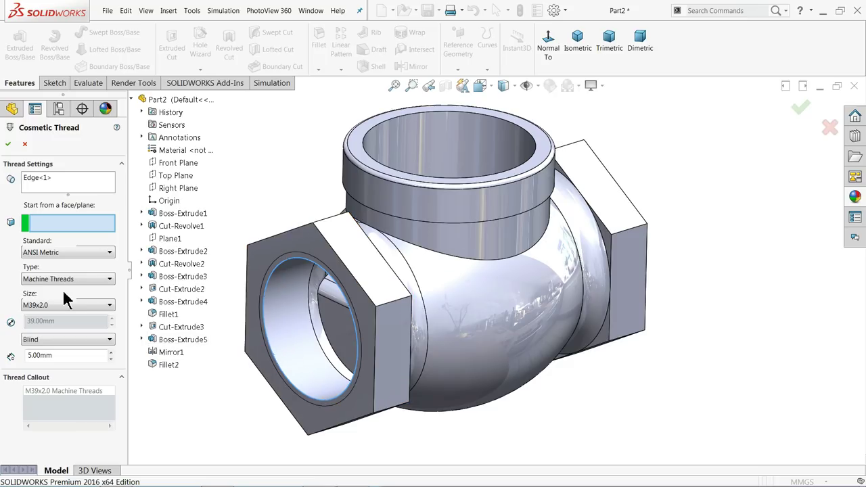
Step: Define the side port's cosmetic thread as ANSI Metric machine threads, size M39x2.0, with a blind depth of 12 mm
{"action": "left_click", "coordinate": [50, 255]}
{"action": "left_click", "coordinate": [37, 271]}
{"action": "left_click", "coordinate": [54, 277]}
{"action": "left_click", "coordinate": [54, 286]}
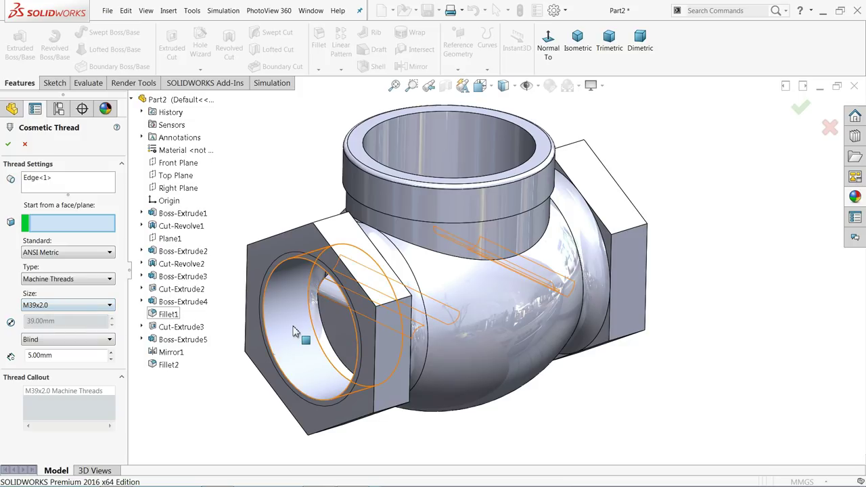
{"action": "scroll", "coordinate": [300, 332], "scroll_direction": "down", "scroll_amount": 3}
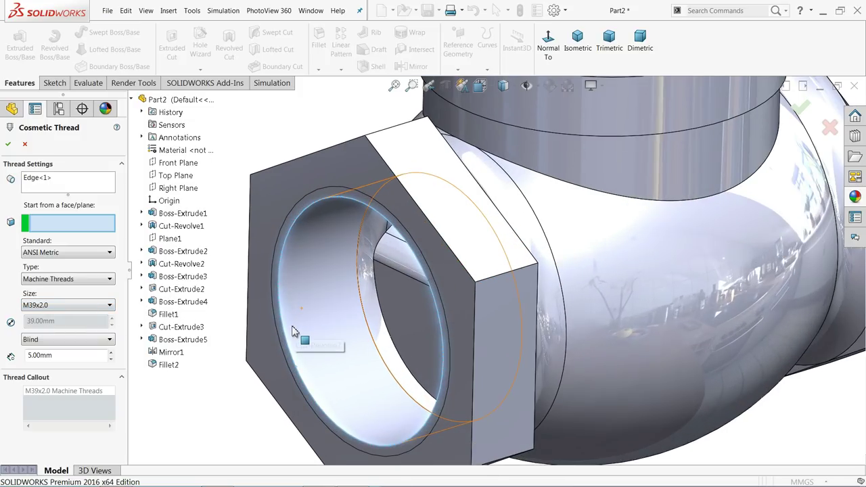
{"action": "left_click", "coordinate": [48, 306]}
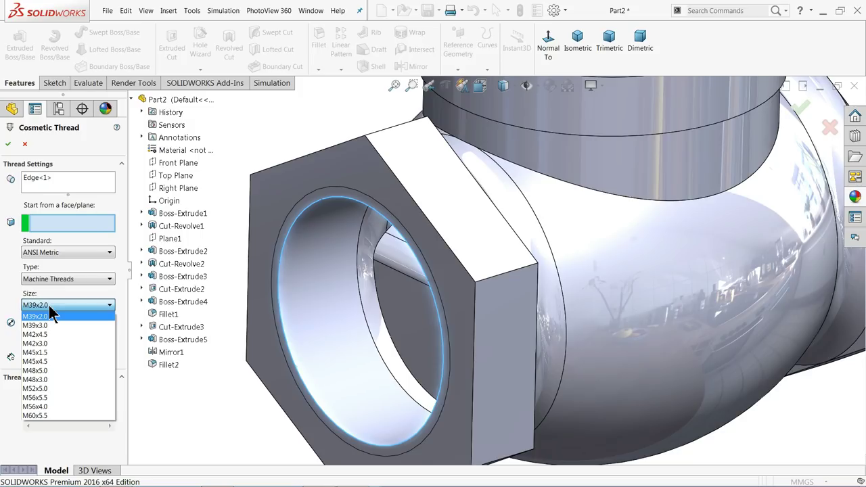
{"action": "left_click", "coordinate": [49, 305]}
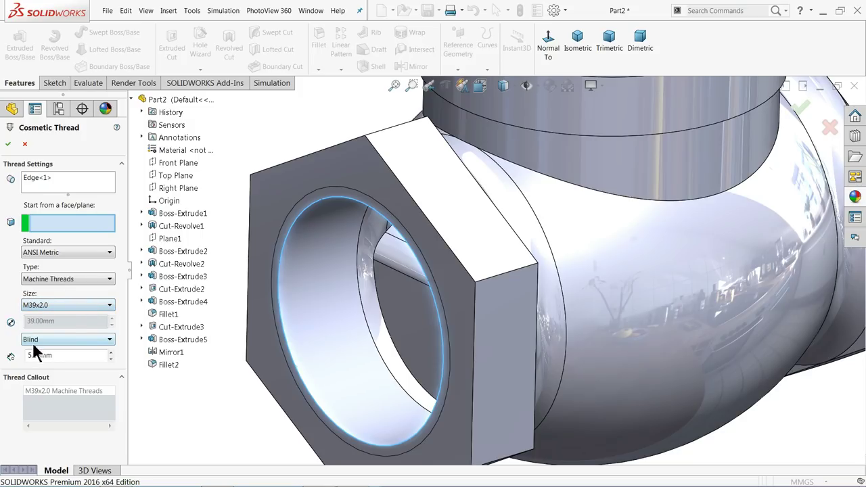
{"action": "left_click_drag", "start_coordinate": [62, 357], "coordinate": [27, 355]}
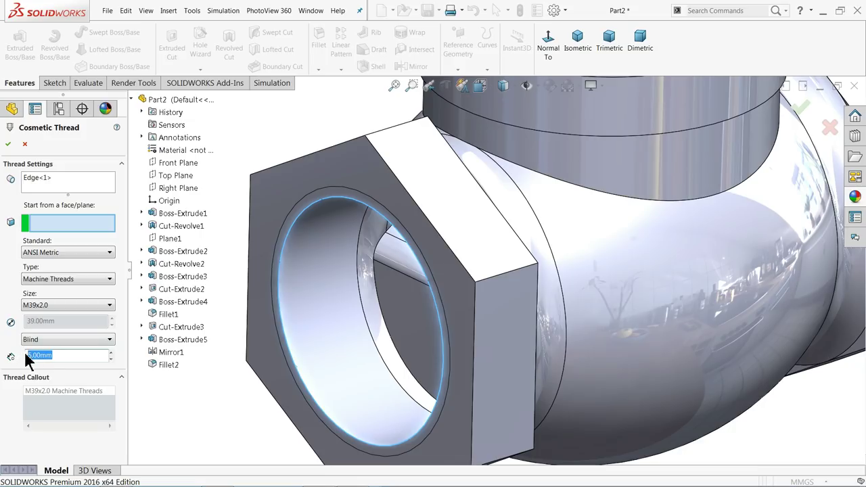
{"action": "key", "text": "Return"}
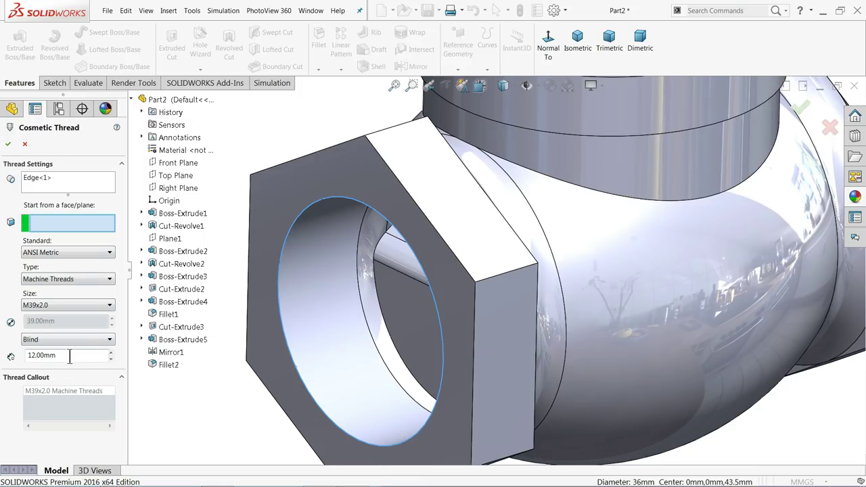
{"action": "left_click", "coordinate": [8, 145]}
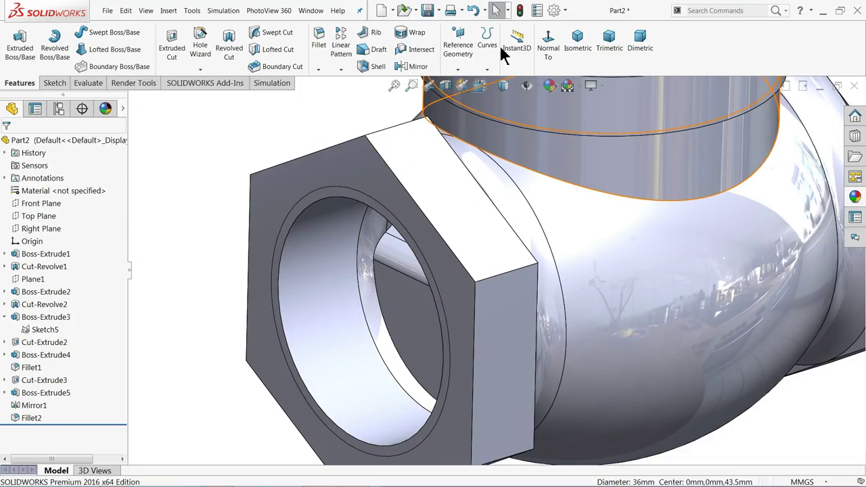
Step: Enable shaded cosmetic threads in the detailing settings of the document properties
{"action": "left_click", "coordinate": [553, 10]}
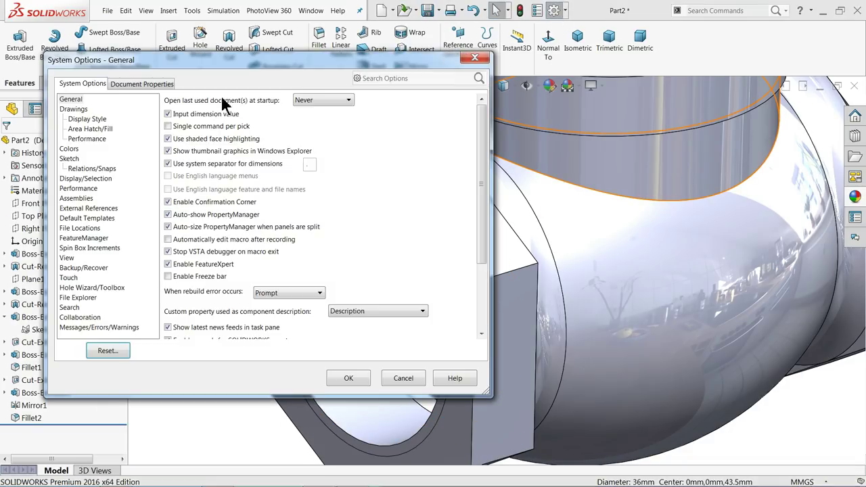
{"action": "left_click", "coordinate": [143, 83]}
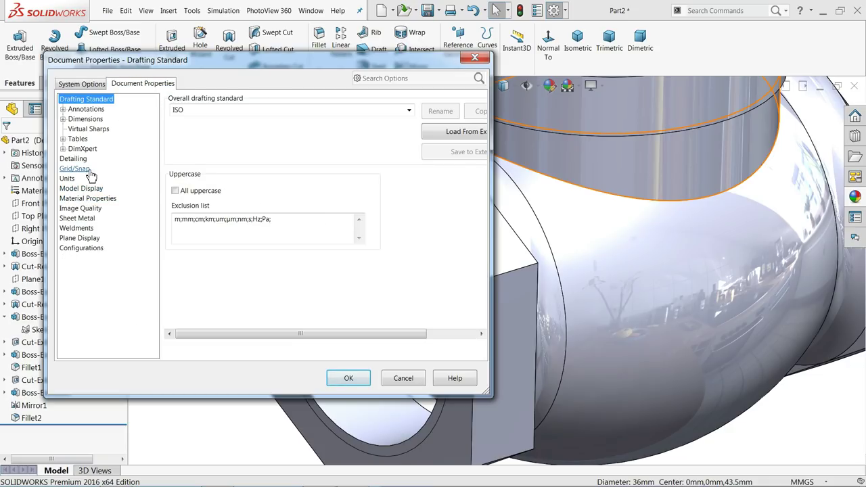
{"action": "left_click", "coordinate": [74, 159]}
{"action": "left_click", "coordinate": [259, 110]}
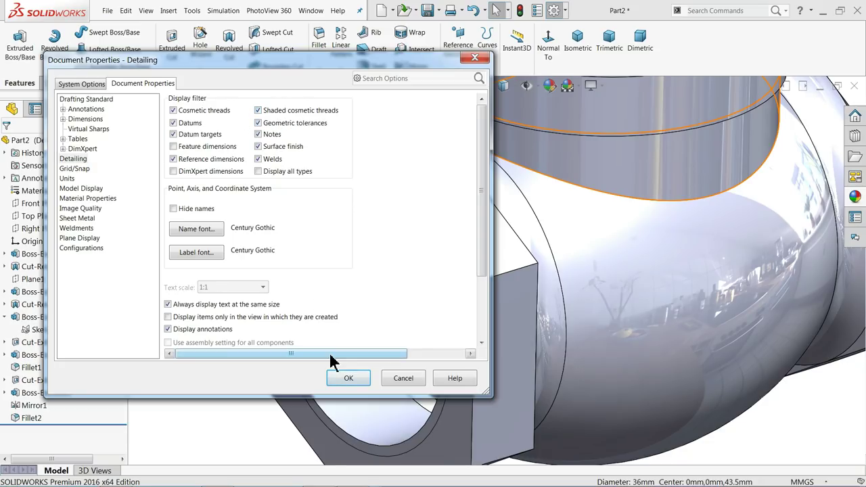
{"action": "left_click", "coordinate": [343, 378]}
Step: Start an ANSI Metric M39x2.0 cosmetic thread on the bore edge of the opposite hexagonal side port
{"action": "scroll", "coordinate": [342, 368], "scroll_direction": "up", "scroll_amount": 3}
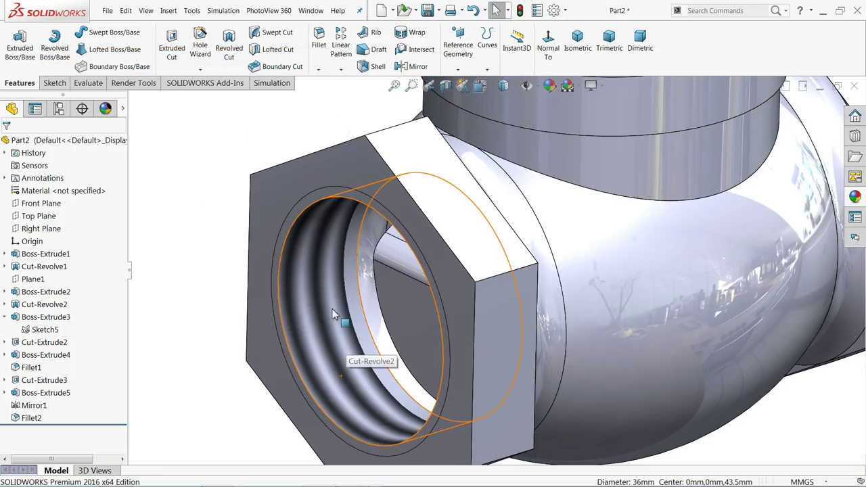
{"action": "scroll", "coordinate": [380, 315], "scroll_direction": "up", "scroll_amount": 3}
{"action": "scroll", "coordinate": [379, 310], "scroll_direction": "up", "scroll_amount": 2}
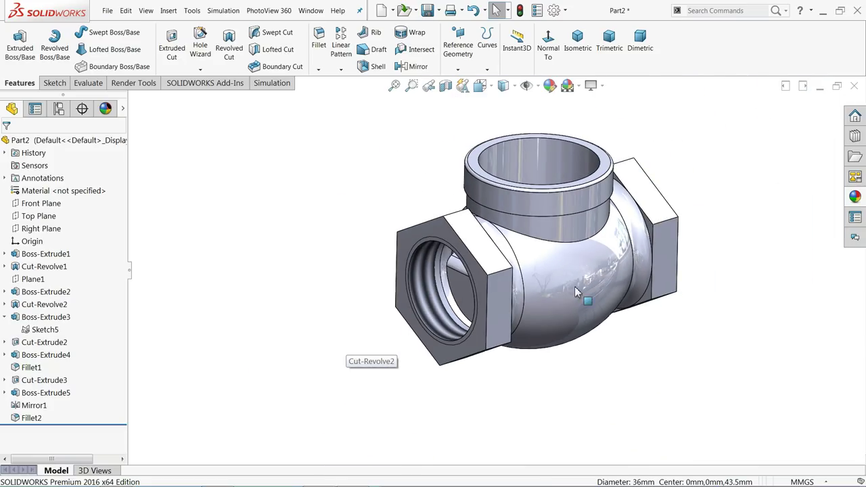
{"action": "scroll", "coordinate": [514, 126], "scroll_direction": "down", "scroll_amount": 6}
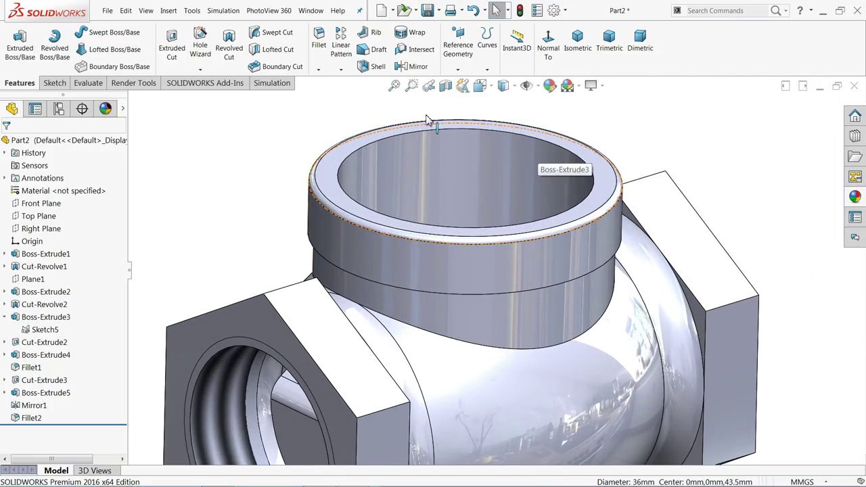
{"action": "middle_click_drag", "start_coordinate": [427, 120], "coordinate": [536, 211]}
{"action": "scroll", "coordinate": [536, 211], "scroll_direction": "up", "scroll_amount": 3}
{"action": "scroll", "coordinate": [649, 297], "scroll_direction": "down", "scroll_amount": 4}
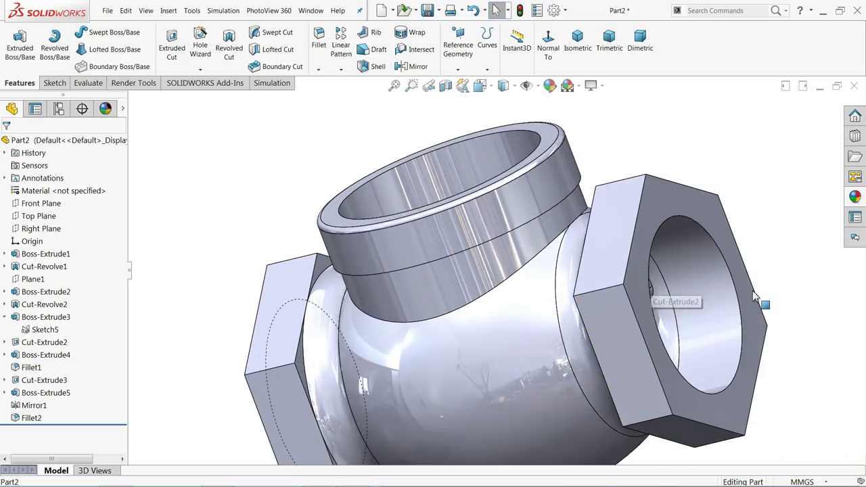
{"action": "left_click", "coordinate": [704, 298]}
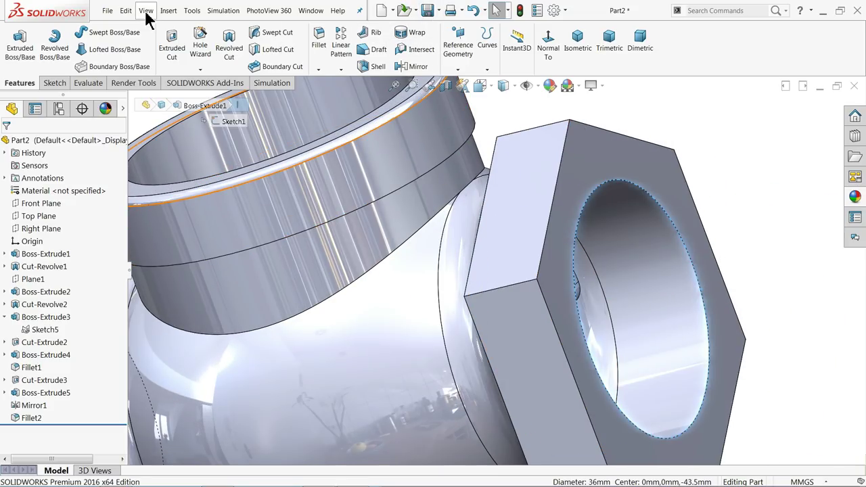
{"action": "left_click", "coordinate": [168, 11]}
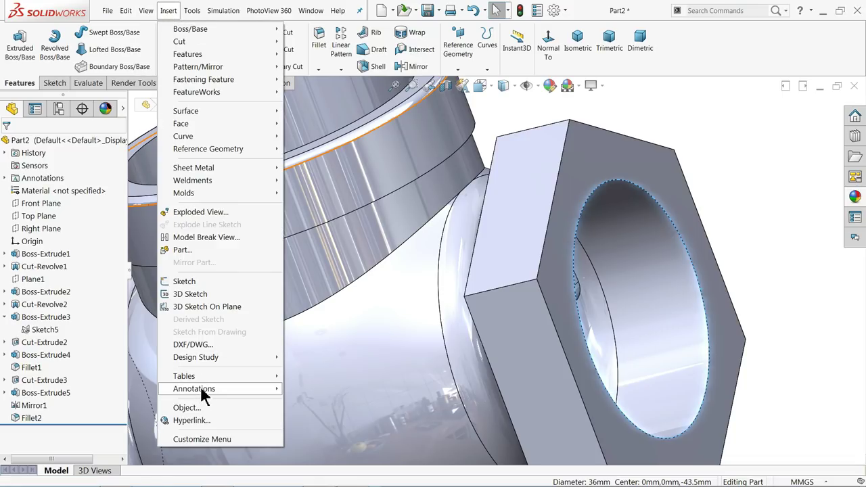
{"action": "mouse_move", "coordinate": [210, 389]}
{"action": "left_click", "coordinate": [318, 338]}
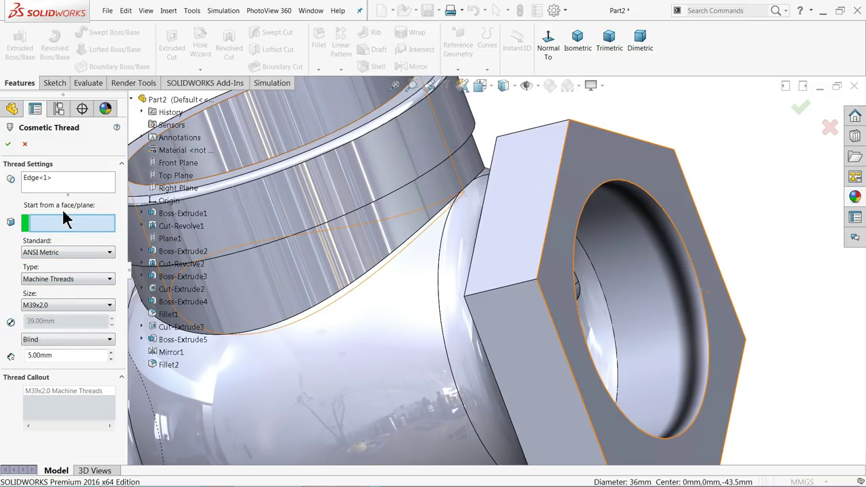
Step: Start the opposite port's thread from its hexagonal end face and set its blind depth to 12 mm
{"action": "left_click", "coordinate": [574, 246]}
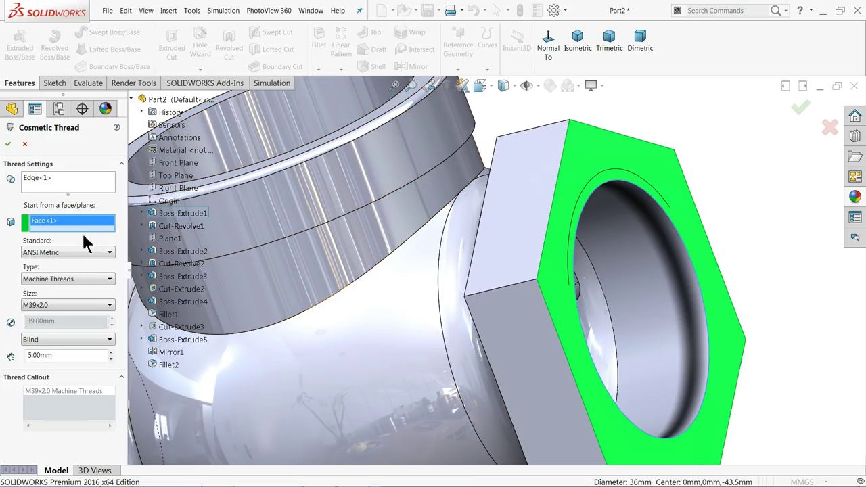
{"action": "left_click_drag", "start_coordinate": [63, 357], "coordinate": [28, 356]}
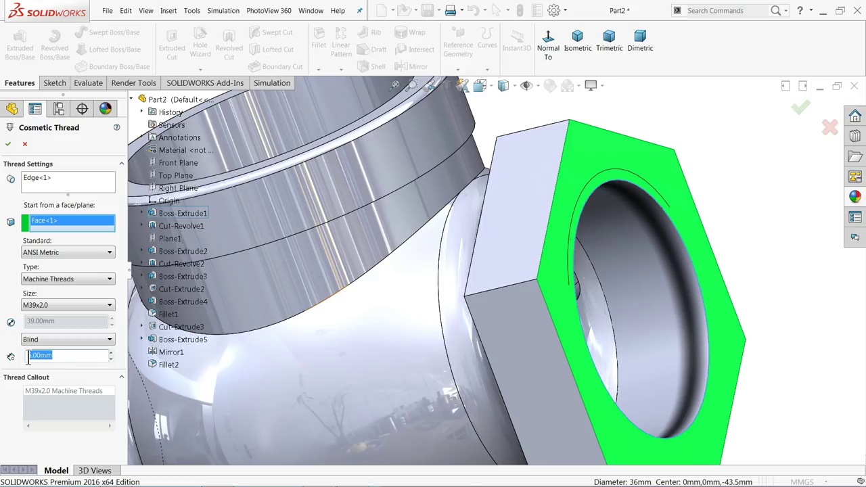
{"action": "type", "text": "12"}
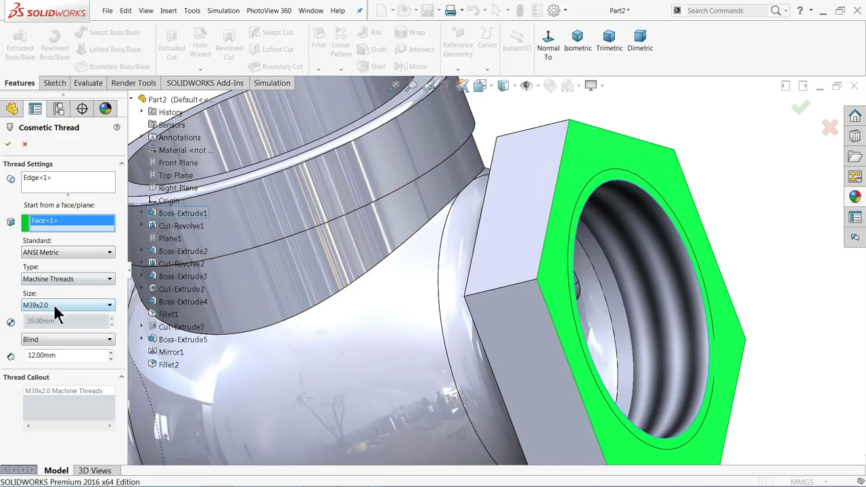
{"action": "left_click", "coordinate": [9, 144]}
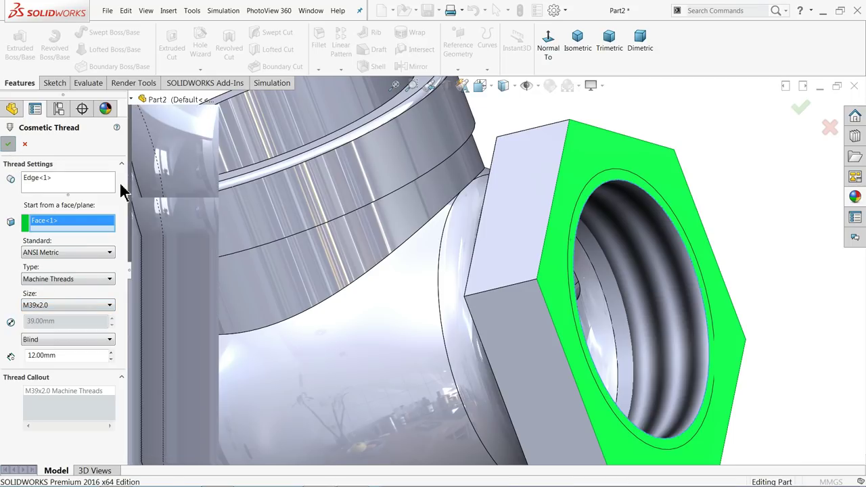
Step: Start a cosmetic thread on the inner circular edge of the valve body's top opening
{"action": "scroll", "coordinate": [542, 241], "scroll_direction": "up", "scroll_amount": 5}
{"action": "middle_click_drag", "start_coordinate": [545, 247], "coordinate": [414, 219]}
{"action": "scroll", "coordinate": [414, 218], "scroll_direction": "down", "scroll_amount": 3}
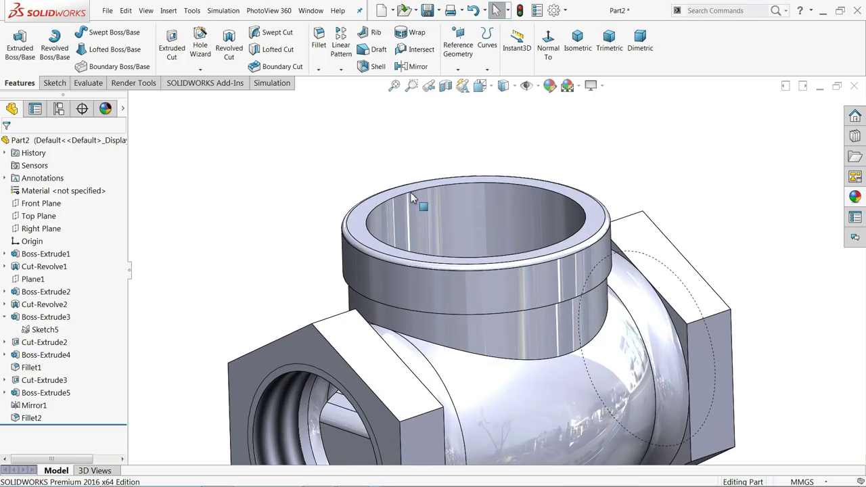
{"action": "left_click", "coordinate": [168, 10]}
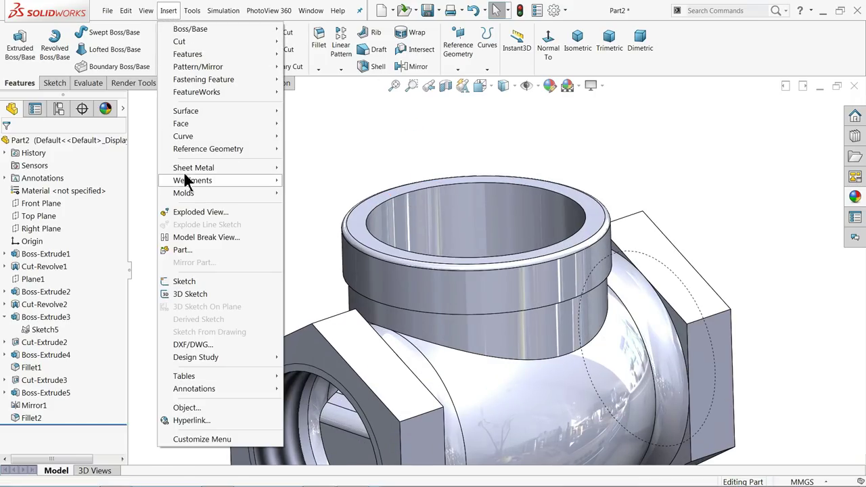
{"action": "mouse_move", "coordinate": [259, 391]}
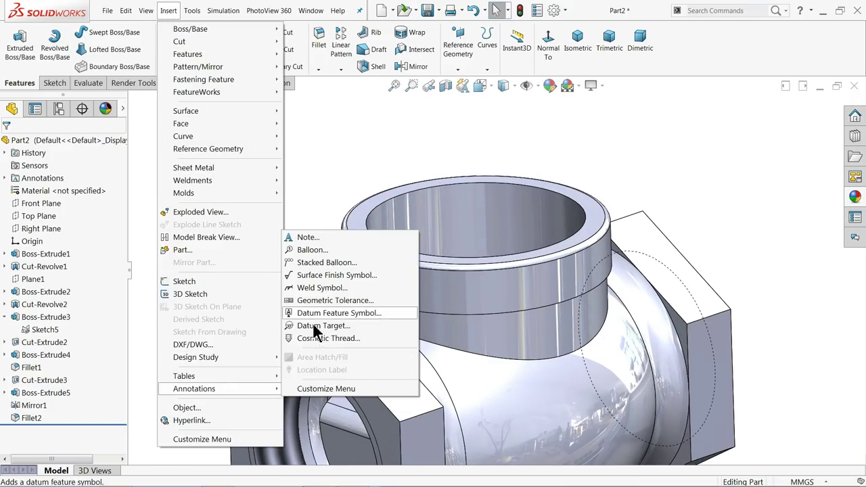
{"action": "left_click", "coordinate": [313, 338]}
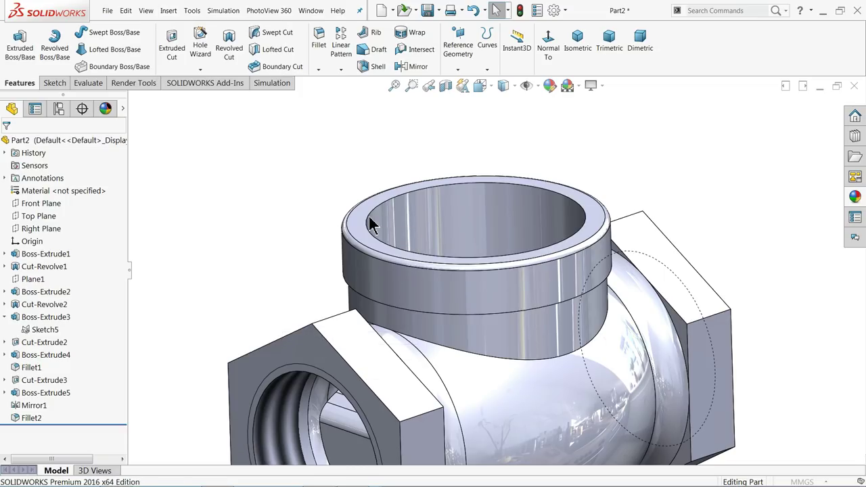
{"action": "left_click", "coordinate": [389, 206]}
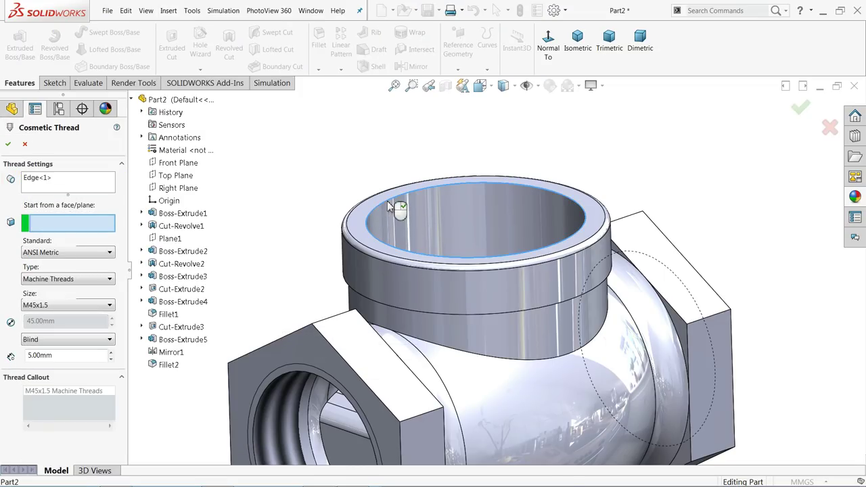
Step: Create the top opening's cosmetic thread as ANSI Metric machine threads, size M45x1.5, with a blind depth of 12 mm
{"action": "left_click", "coordinate": [58, 306]}
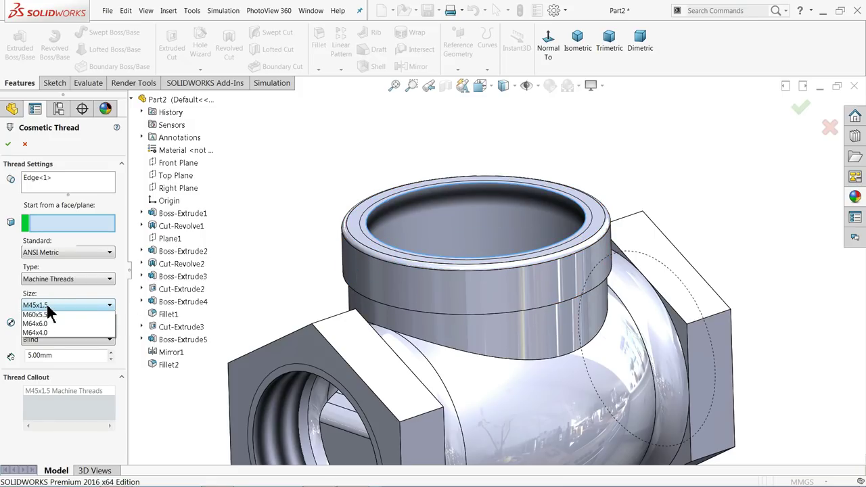
{"action": "left_click", "coordinate": [51, 310]}
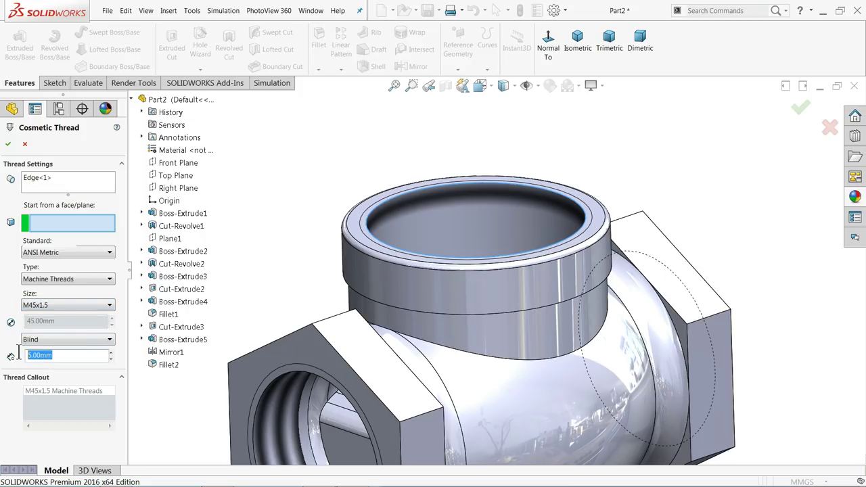
{"action": "type", "text": "12"}
{"action": "key", "text": "Return"}
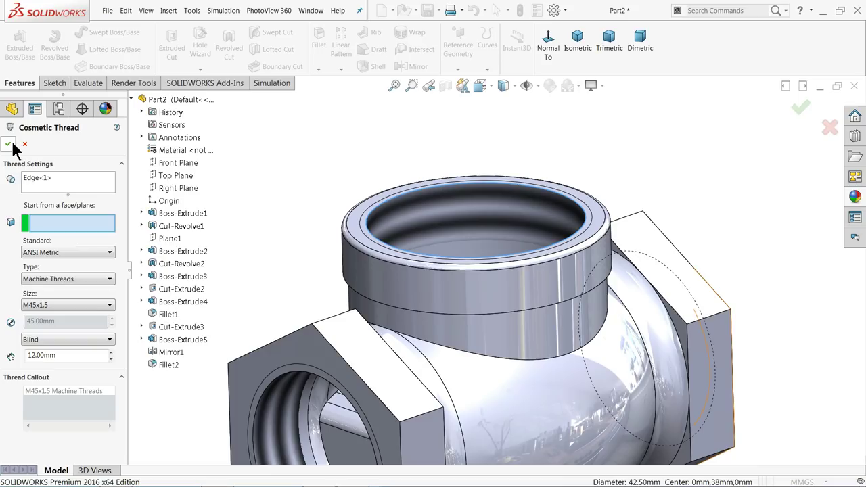
{"action": "left_click", "coordinate": [10, 144]}
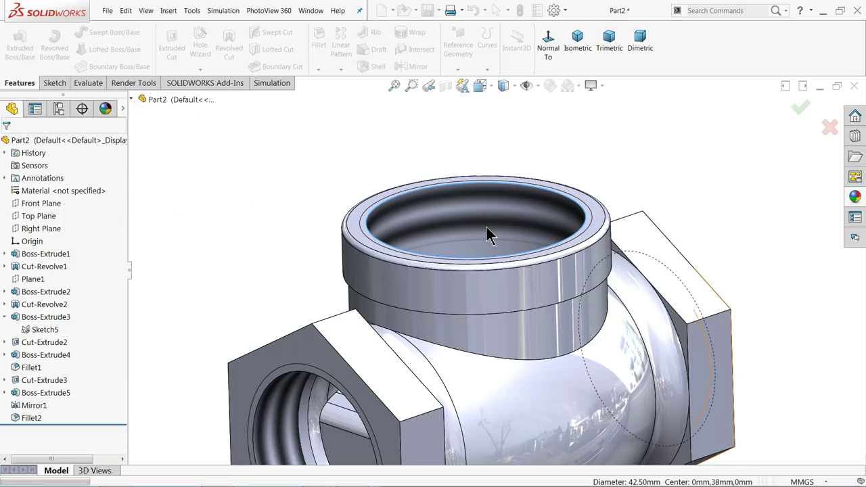
Step: Start a Thread feature on the bore edge of the front hexagonal side port
{"action": "scroll", "coordinate": [501, 243], "scroll_direction": "up", "scroll_amount": 3}
{"action": "scroll", "coordinate": [487, 309], "scroll_direction": "down", "scroll_amount": 3}
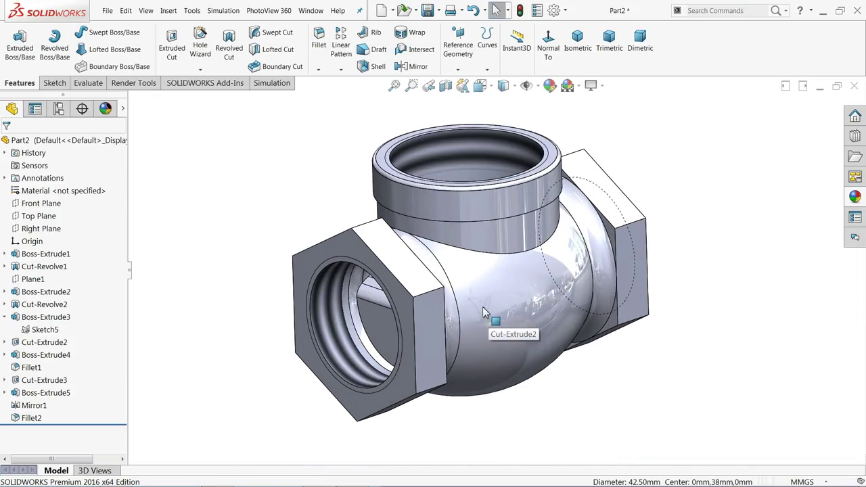
{"action": "left_click", "coordinate": [200, 71]}
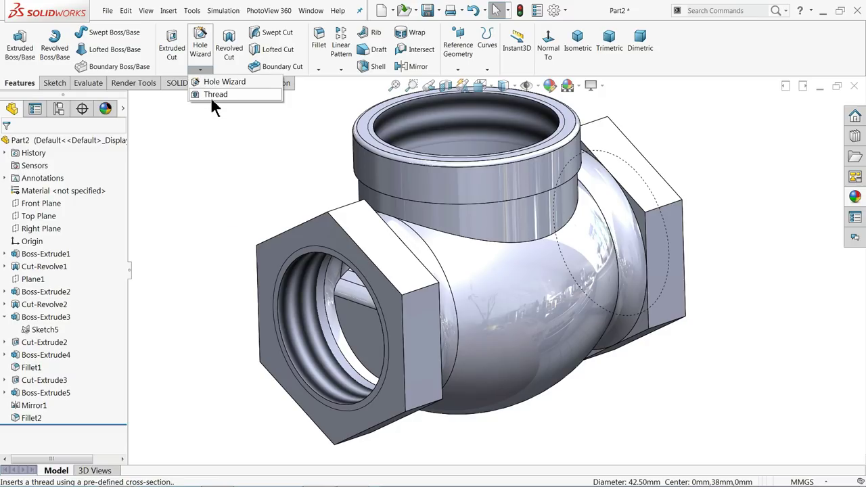
{"action": "left_click", "coordinate": [212, 97]}
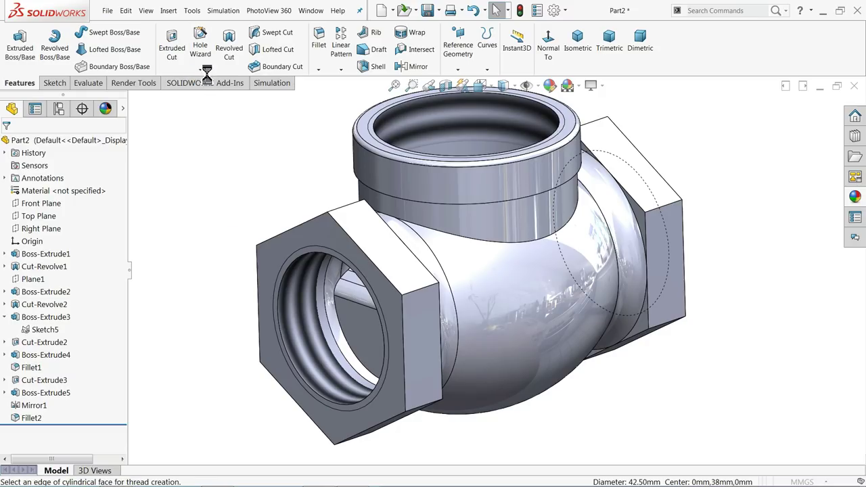
{"action": "left_click", "coordinate": [291, 362]}
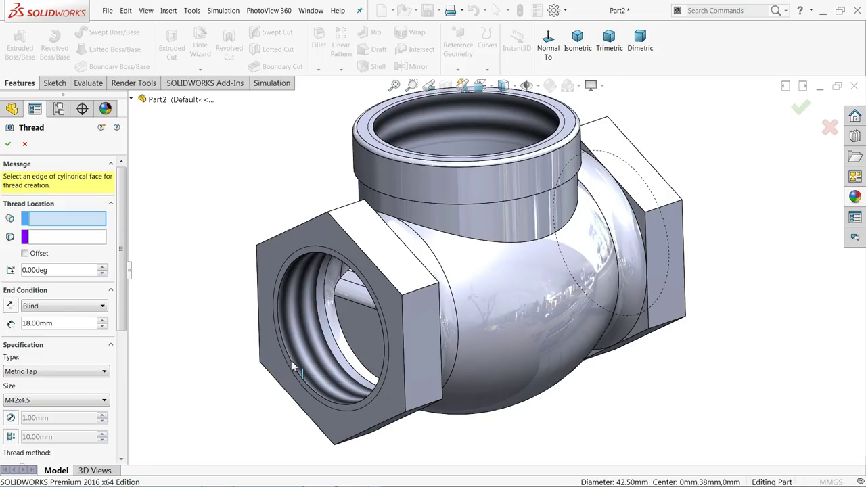
{"action": "left_click", "coordinate": [302, 362]}
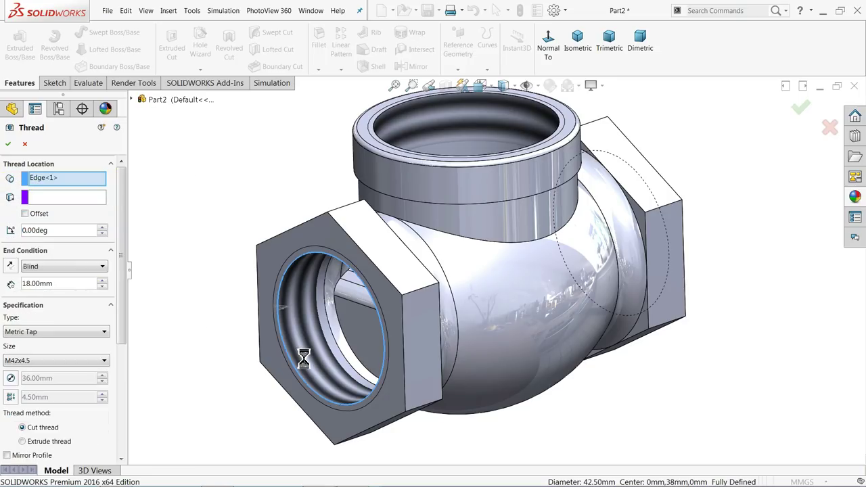
Step: Set the side port thread's blind depth to 12 mm
{"action": "scroll", "coordinate": [299, 318], "scroll_direction": "down", "scroll_amount": 5}
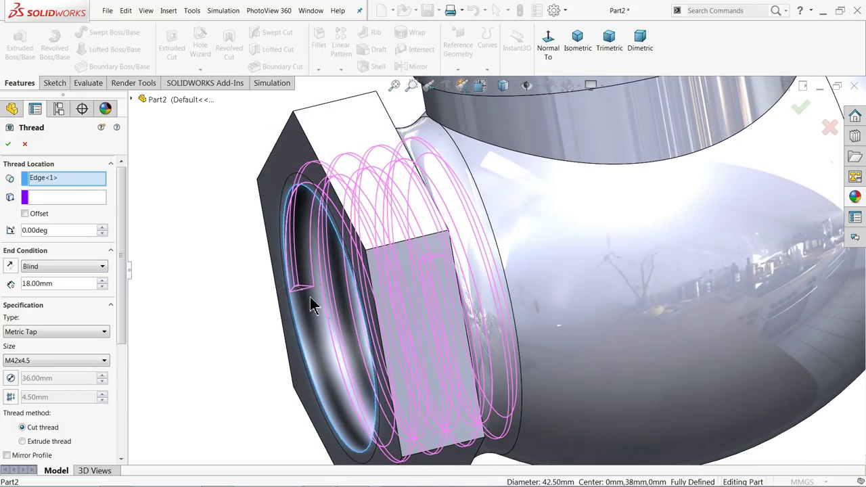
{"action": "scroll", "coordinate": [310, 298], "scroll_direction": "up", "scroll_amount": 3}
{"action": "scroll", "coordinate": [344, 313], "scroll_direction": "up", "scroll_amount": 3}
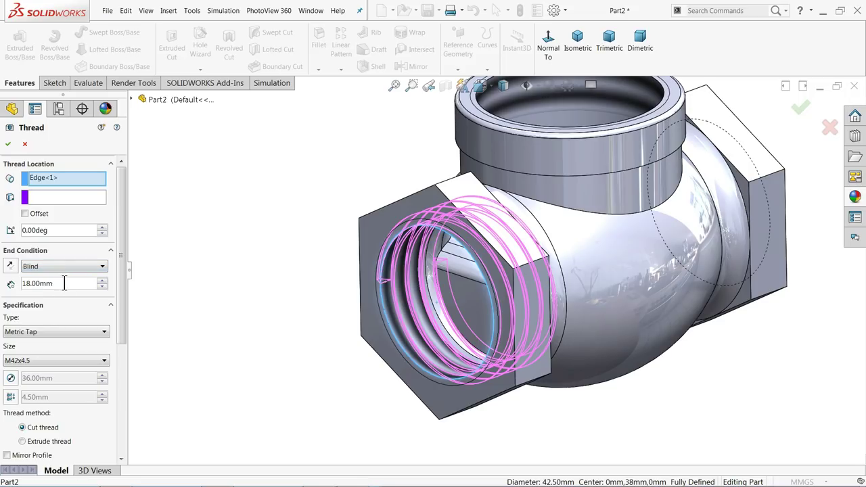
{"action": "type", "text": "11"}
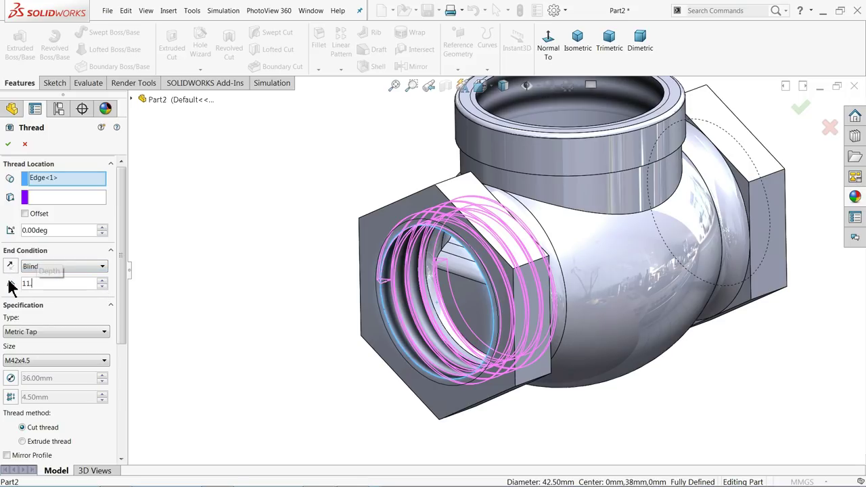
{"action": "key", "text": "BackSpace"}
{"action": "type", "text": "2"}
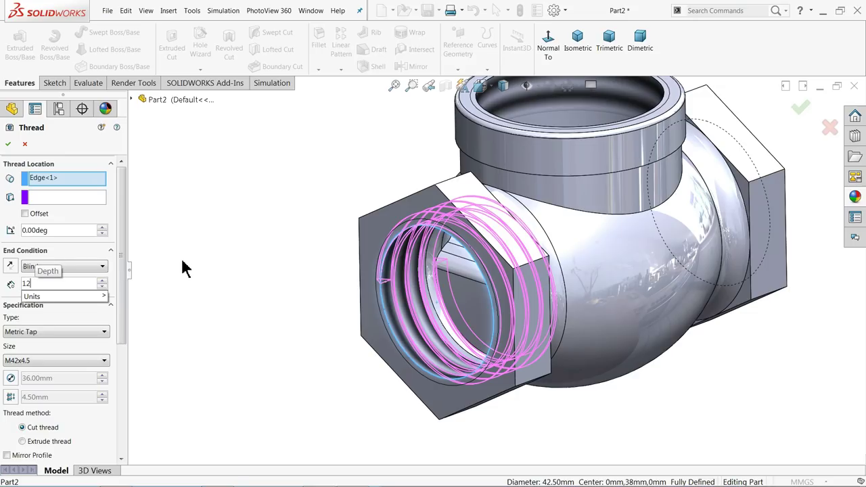
{"action": "key", "text": "Return"}
{"action": "scroll", "coordinate": [379, 280], "scroll_direction": "down", "scroll_amount": 3}
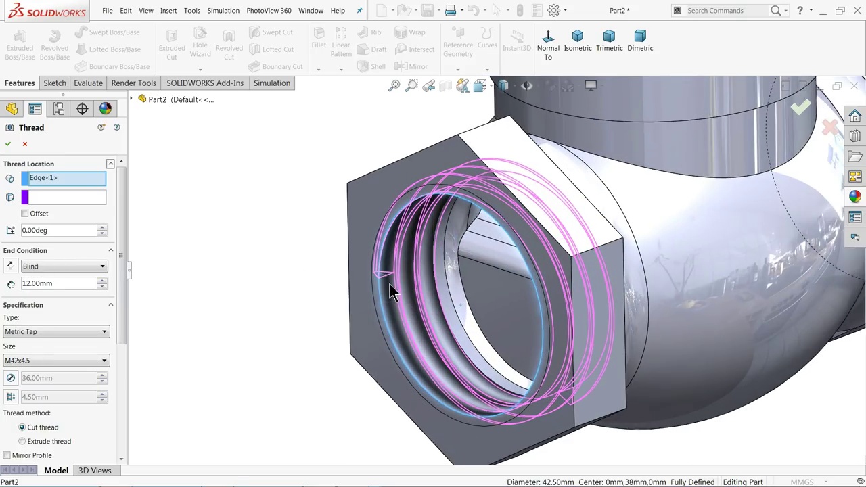
Step: Enable an offset for the side port thread's start location and set it to 3 mm
{"action": "left_click", "coordinate": [25, 214]}
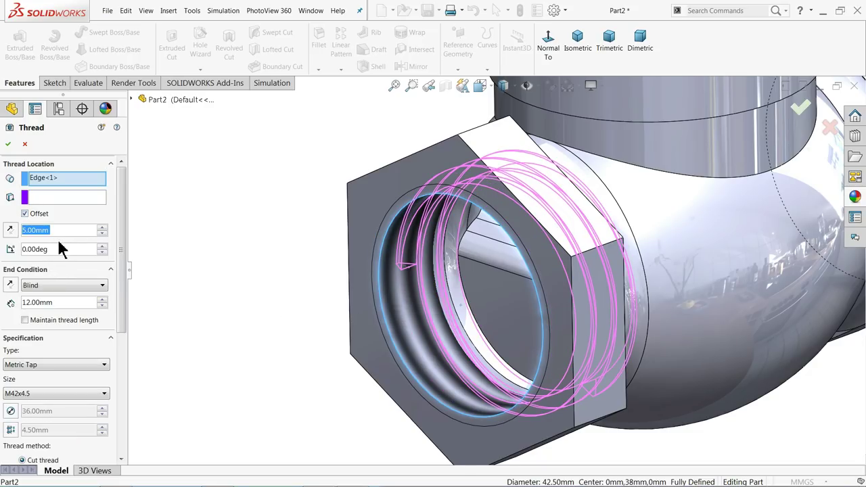
{"action": "type", "text": "3"}
{"action": "key", "text": "Return"}
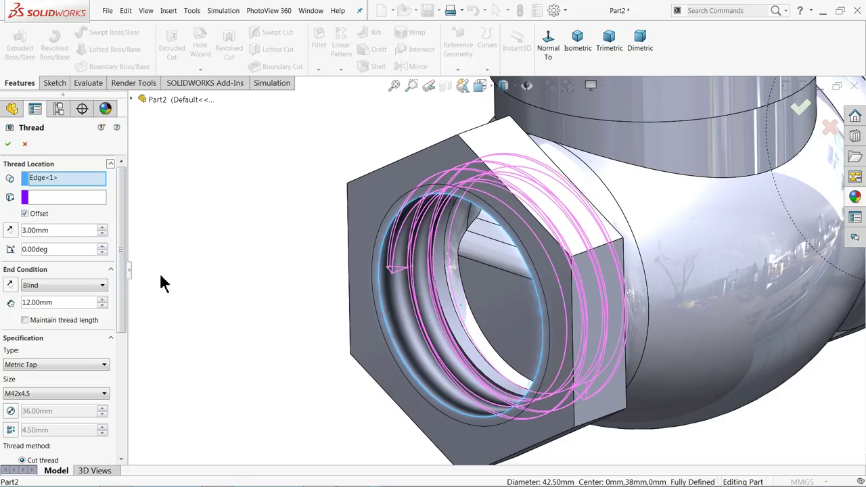
Step: Set the side port thread's blind depth to 15 mm and reverse its offset direction so it starts outside the hexagonal face
{"action": "left_click_drag", "start_coordinate": [59, 305], "coordinate": [24, 304]}
{"action": "key", "text": "BackSpace"}
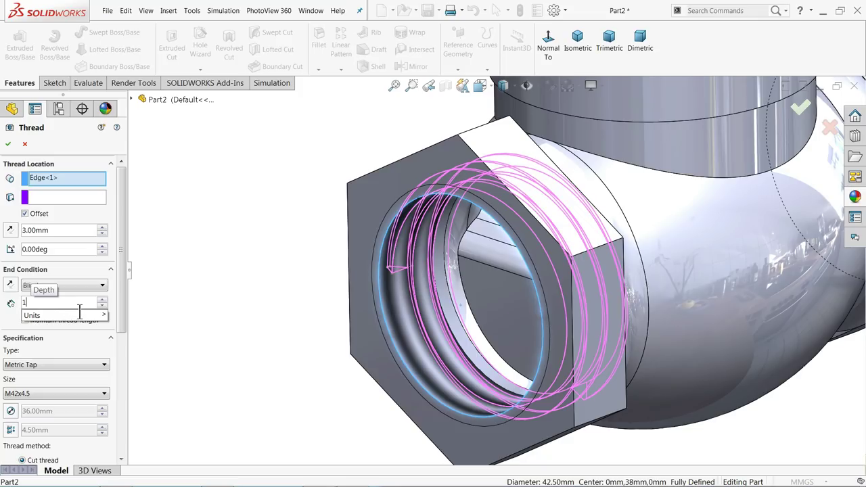
{"action": "mouse_move", "coordinate": [95, 315]}
{"action": "type", "text": "15"}
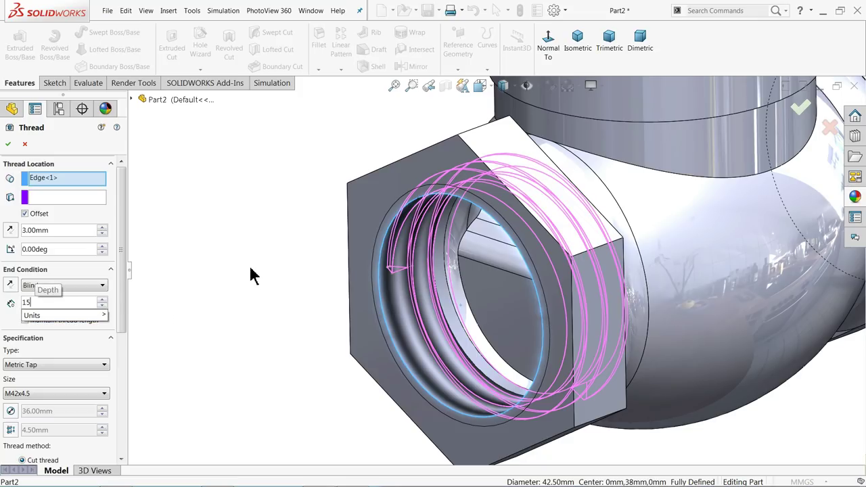
{"action": "key", "text": "Return"}
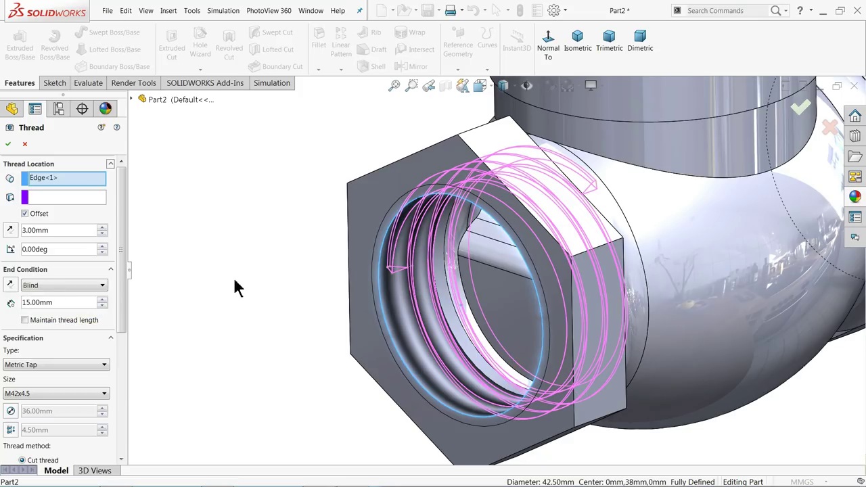
{"action": "left_click", "coordinate": [11, 230]}
{"action": "mouse_move", "coordinate": [237, 293]}
{"action": "middle_mouse_down"}
{"action": "mouse_move", "coordinate": [189, 267]}
{"action": "mouse_move", "coordinate": [226, 281]}
{"action": "middle_mouse_up"}
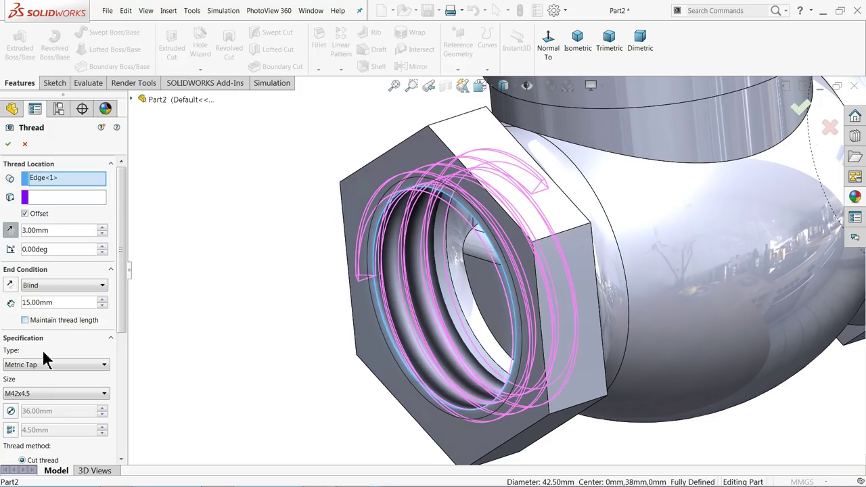
Step: Keep the Metric Tap type and M42x4.5 size with the cut thread method, and create the side port's thread
{"action": "scroll", "coordinate": [129, 323], "scroll_direction": "down", "scroll_amount": 3}
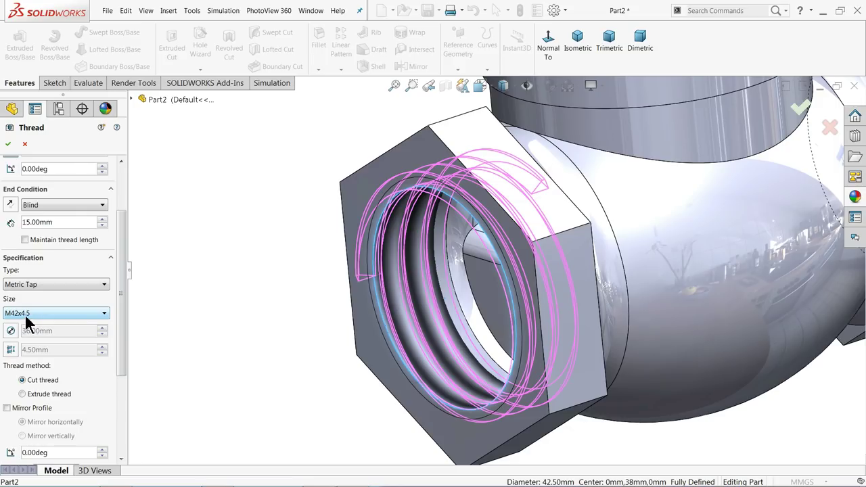
{"action": "left_click", "coordinate": [37, 285]}
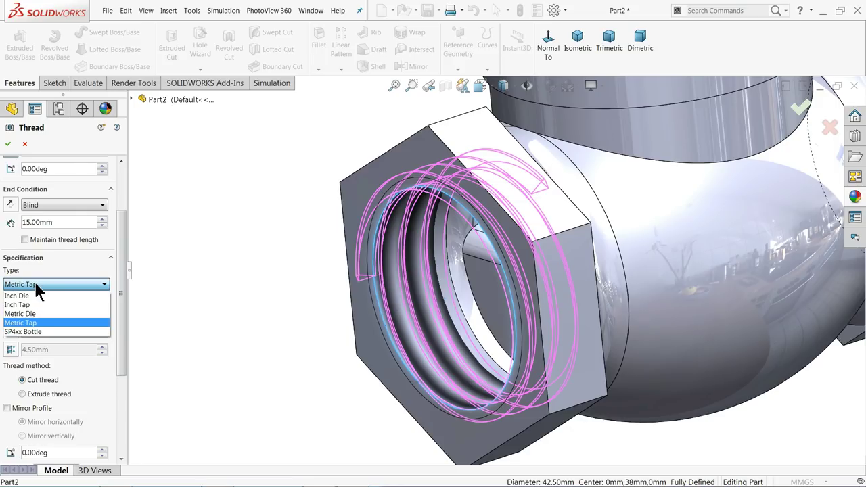
{"action": "left_click", "coordinate": [65, 285]}
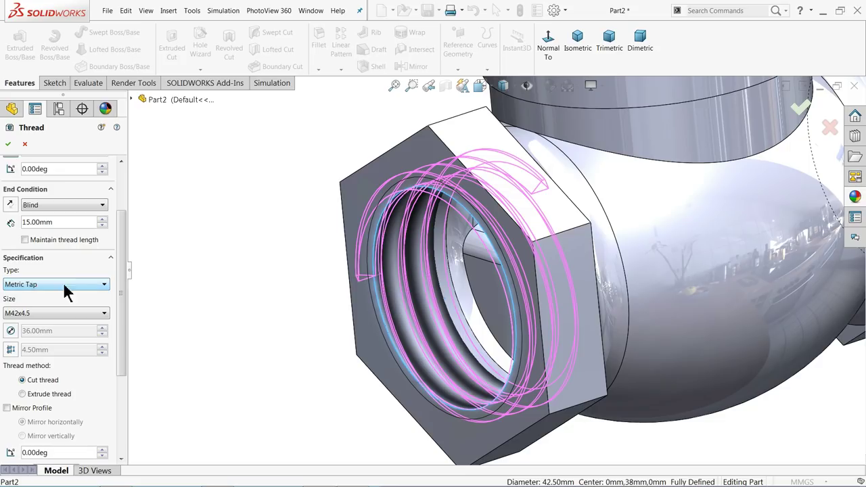
{"action": "left_click", "coordinate": [8, 145]}
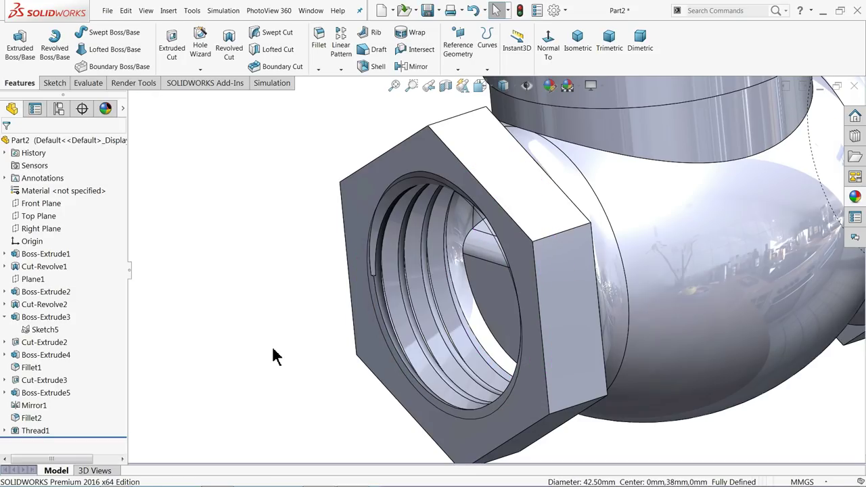
Step: Start a thread on the opposite side port's circular bore edge, blind 15 mm deep, with a reversed 3 mm start offset
{"action": "scroll", "coordinate": [274, 355], "scroll_direction": "down", "scroll_amount": 5}
{"action": "mouse_move", "coordinate": [309, 334]}
{"action": "middle_mouse_down"}
{"action": "mouse_move", "coordinate": [295, 332]}
{"action": "mouse_move", "coordinate": [303, 339]}
{"action": "middle_mouse_up"}
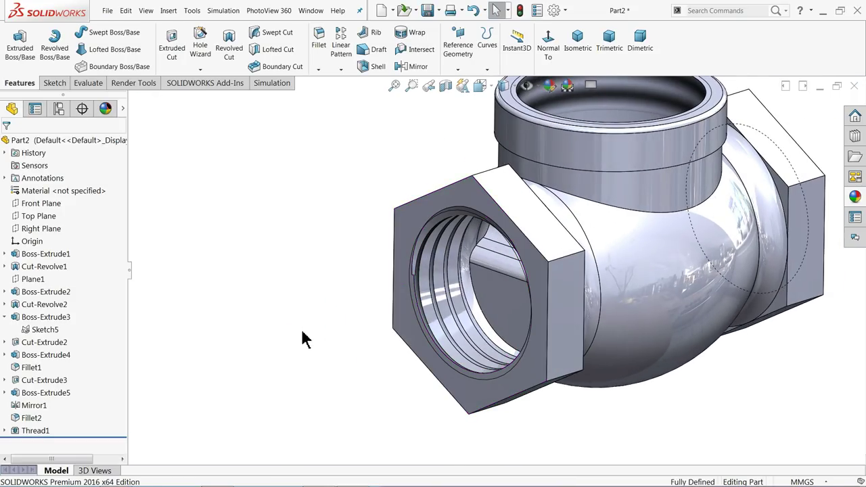
{"action": "scroll", "coordinate": [539, 227], "scroll_direction": "down", "scroll_amount": 3}
{"action": "scroll", "coordinate": [796, 242], "scroll_direction": "up", "scroll_amount": 3}
{"action": "middle_click_drag", "start_coordinate": [796, 241], "coordinate": [768, 248]}
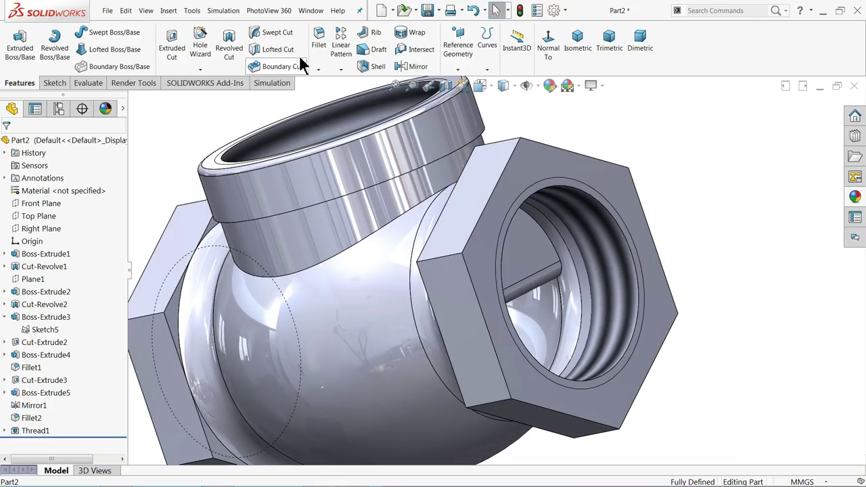
{"action": "left_click", "coordinate": [201, 69]}
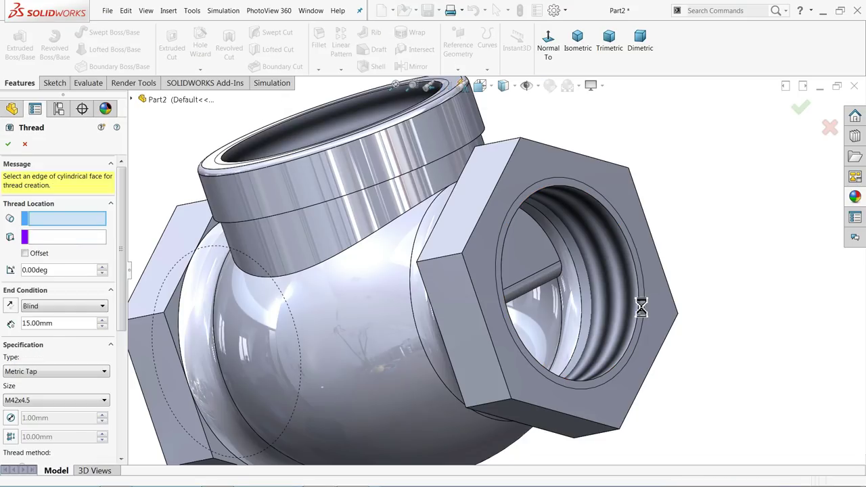
{"action": "left_click", "coordinate": [25, 254]}
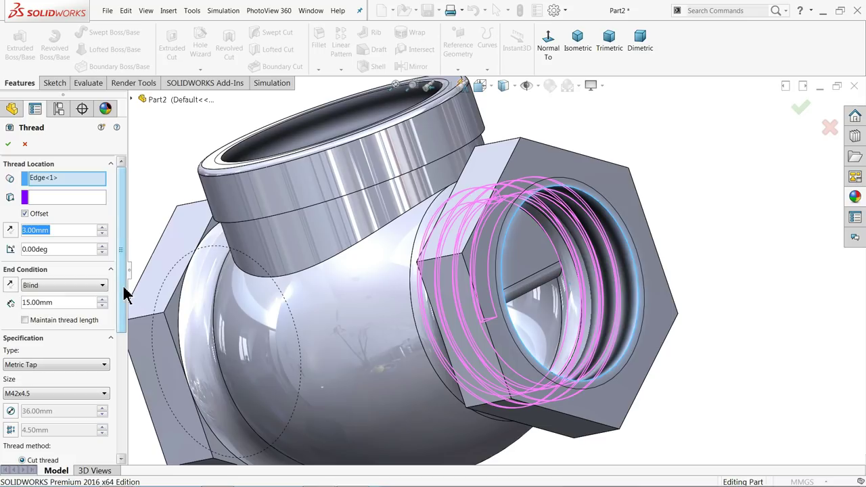
{"action": "left_click", "coordinate": [10, 231]}
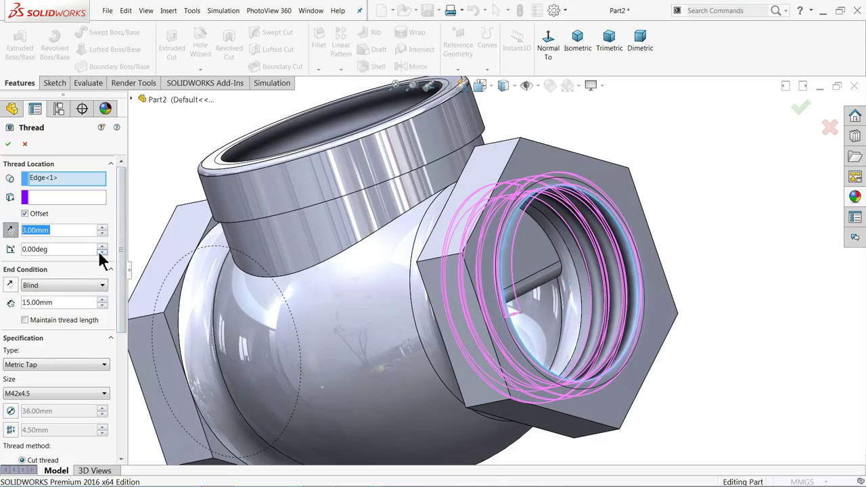
Step: Make the opposite port's M42x4.5 cut thread left-handed and create it
{"action": "left_click_drag", "start_coordinate": [122, 271], "coordinate": [126, 367]}
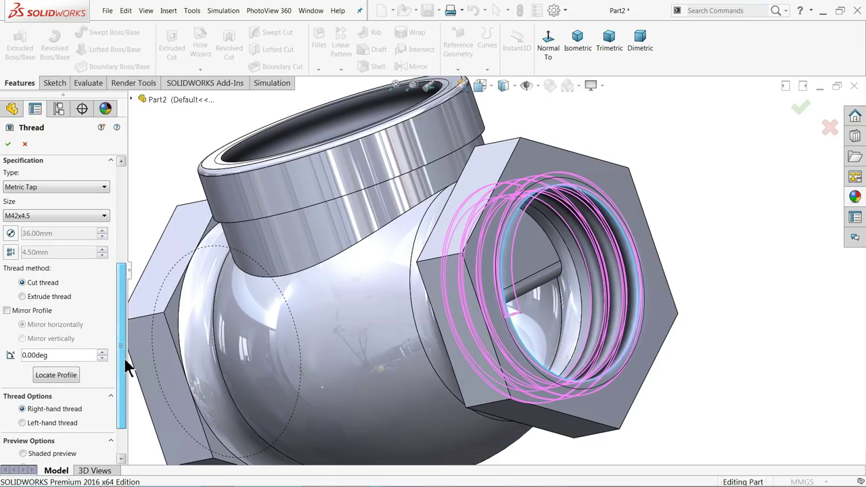
{"action": "left_click", "coordinate": [22, 423]}
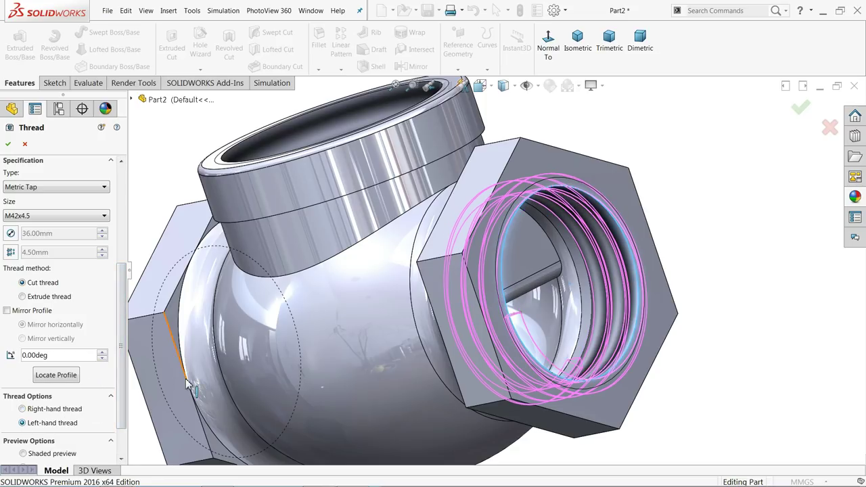
{"action": "left_click", "coordinate": [8, 145]}
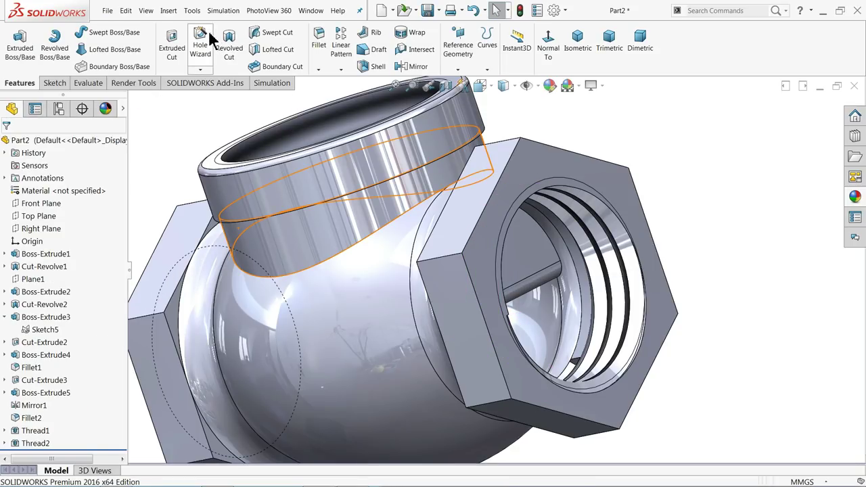
Step: Start a 15 mm deep thread on the top opening's inner edge, with its start offset set to 5 mm and reversed outward
{"action": "left_click", "coordinate": [200, 71]}
{"action": "left_click", "coordinate": [208, 93]}
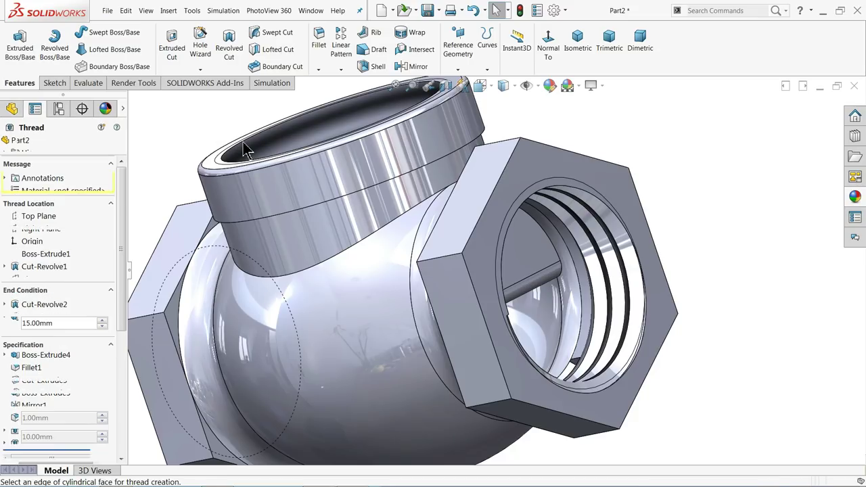
{"action": "middle_click_drag", "start_coordinate": [242, 150], "coordinate": [280, 189]}
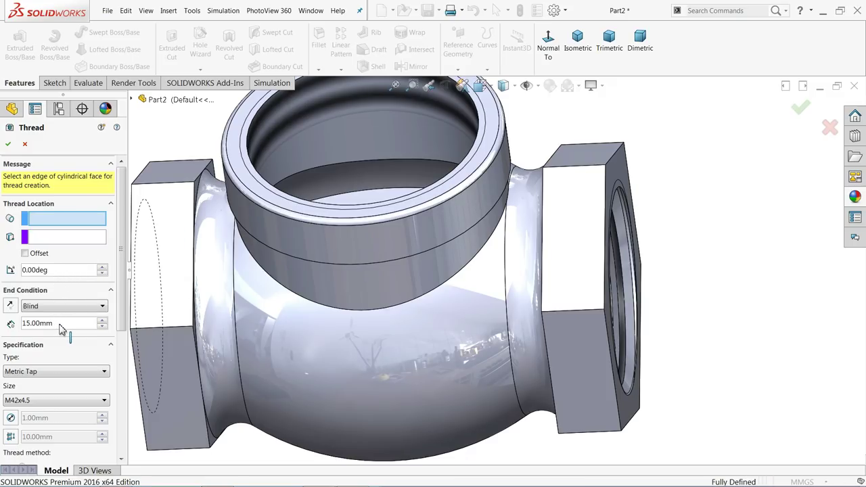
{"action": "left_click", "coordinate": [24, 213]}
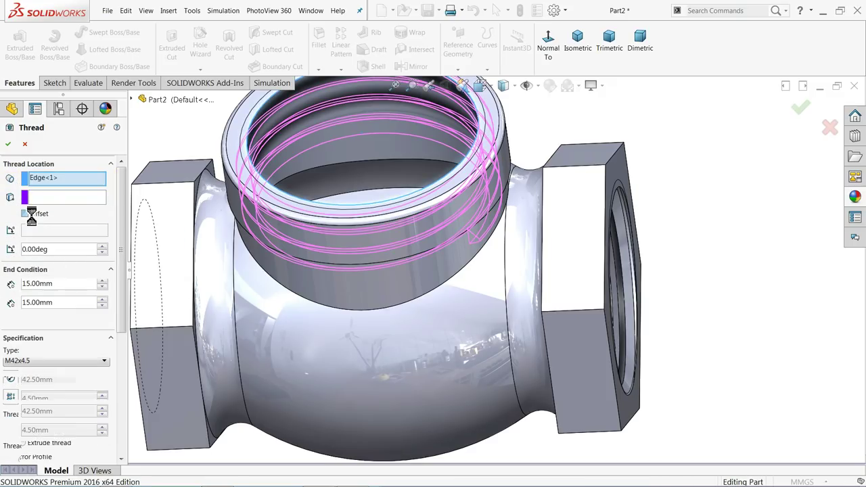
{"action": "type", "text": "5"}
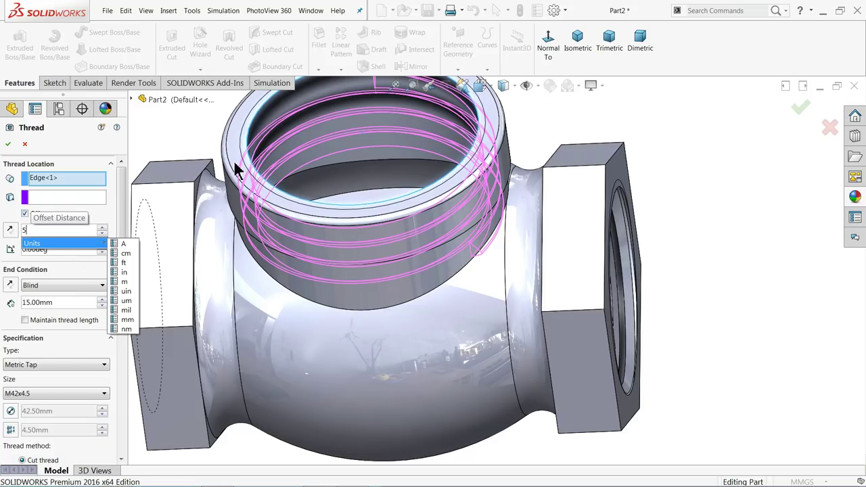
{"action": "key", "text": "Return"}
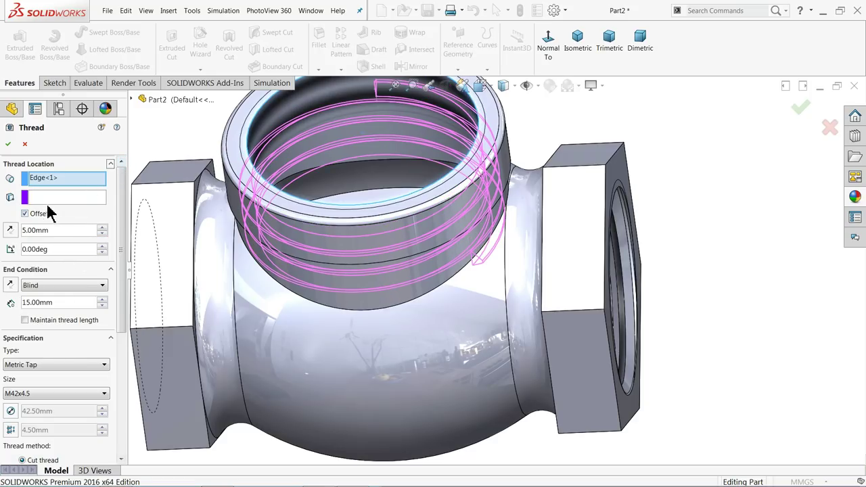
{"action": "left_click", "coordinate": [13, 230]}
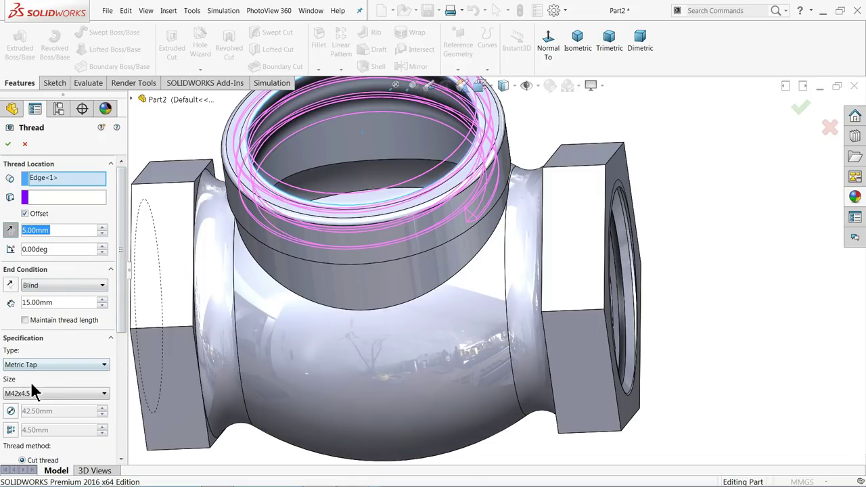
Step: Set the top opening's Metric Tap thread size to M42x3.0 and create it as a right-hand cut thread
{"action": "left_click_drag", "start_coordinate": [124, 311], "coordinate": [122, 338]}
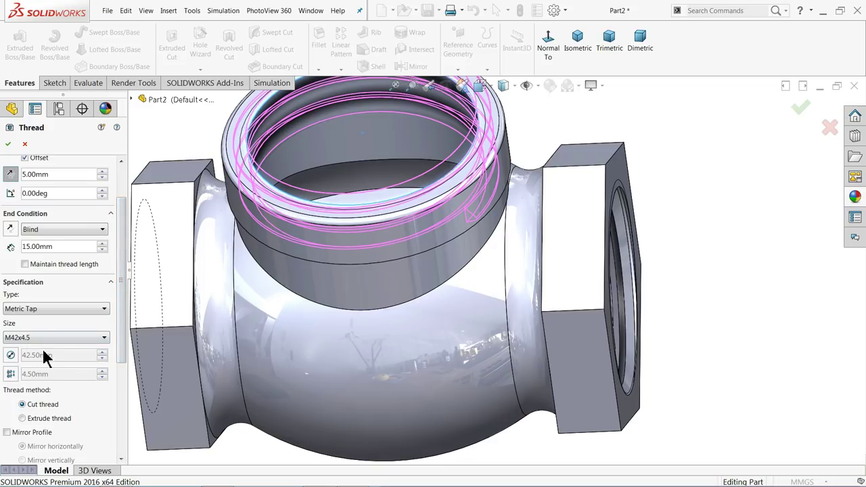
{"action": "left_click", "coordinate": [81, 338]}
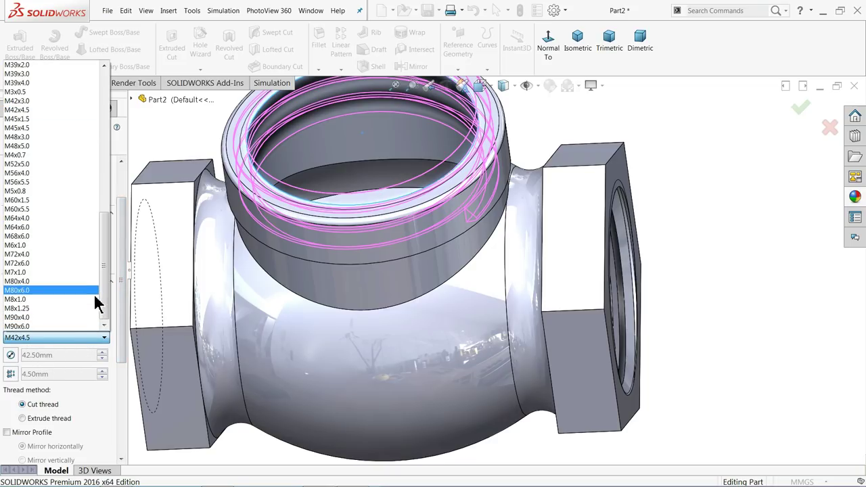
{"action": "left_click", "coordinate": [29, 100]}
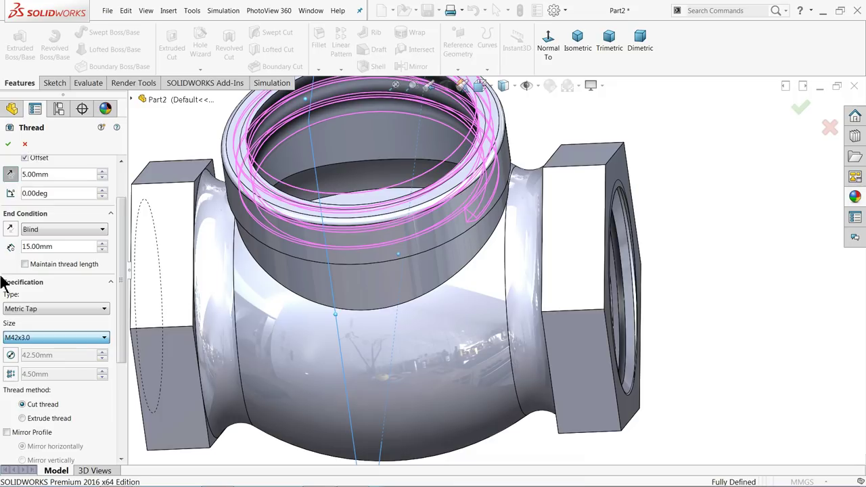
{"action": "left_click_drag", "start_coordinate": [123, 344], "coordinate": [93, 427]}
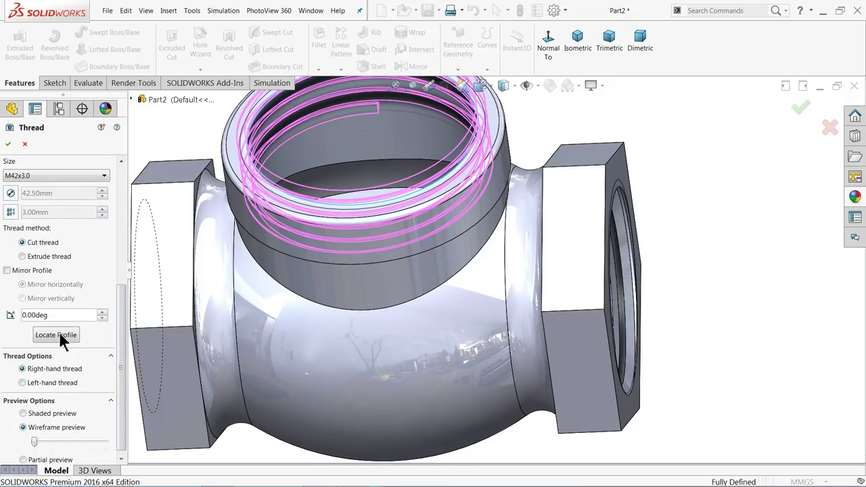
{"action": "left_click", "coordinate": [9, 144]}
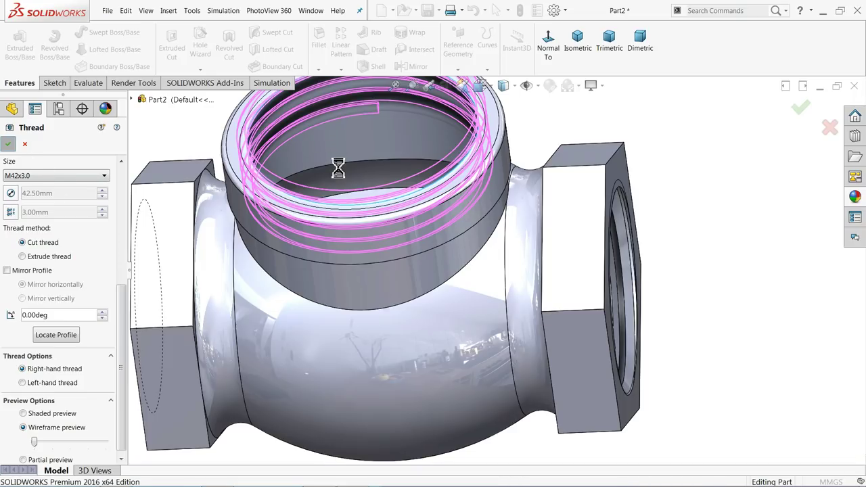
{"action": "scroll", "coordinate": [393, 223], "scroll_direction": "up", "scroll_amount": 5}
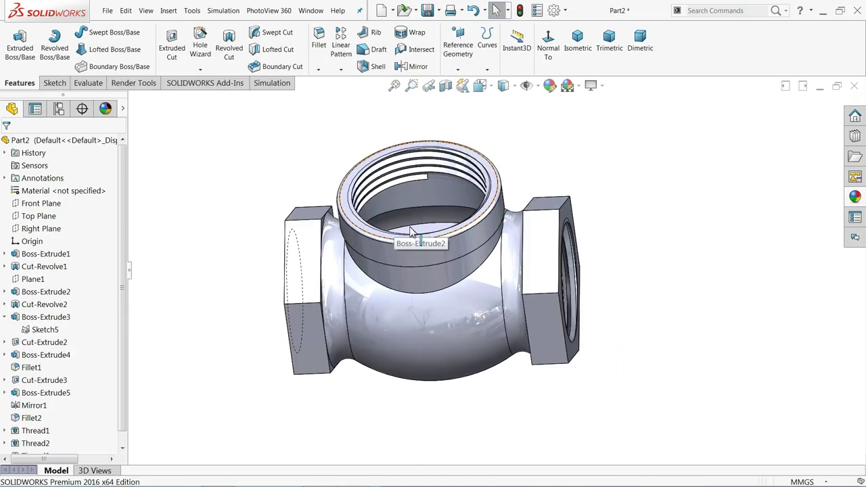
{"action": "middle_click_drag", "start_coordinate": [431, 251], "coordinate": [470, 240]}
{"action": "left_click", "coordinate": [75, 140]}
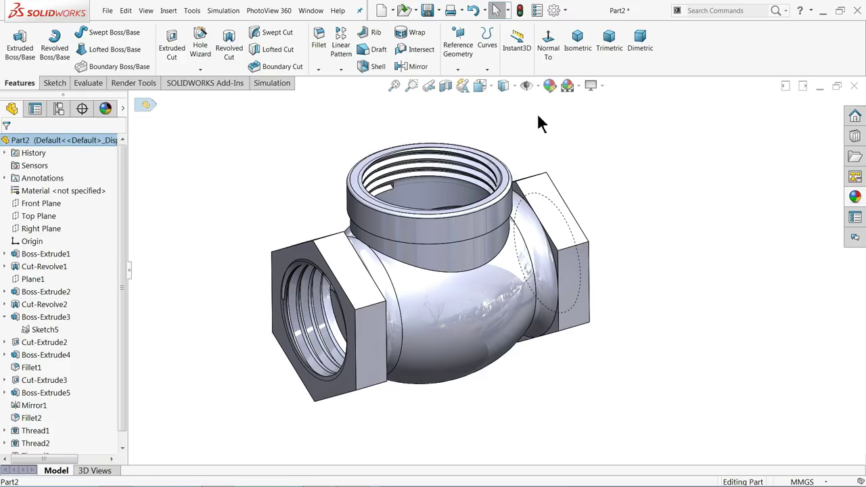
{"action": "left_click", "coordinate": [549, 85]}
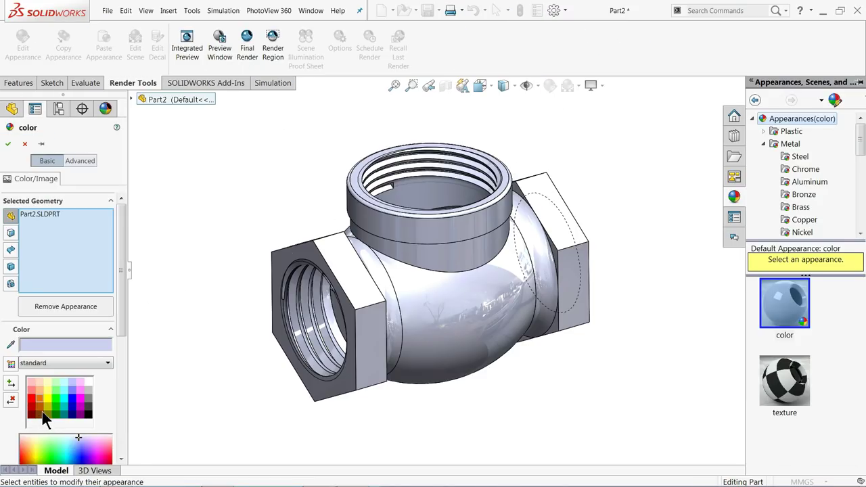
{"action": "left_click", "coordinate": [40, 397]}
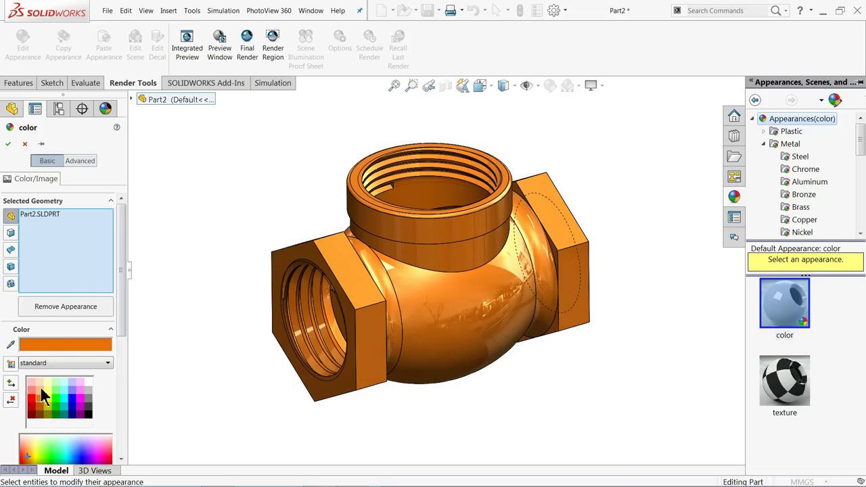
{"action": "left_click", "coordinate": [25, 144]}
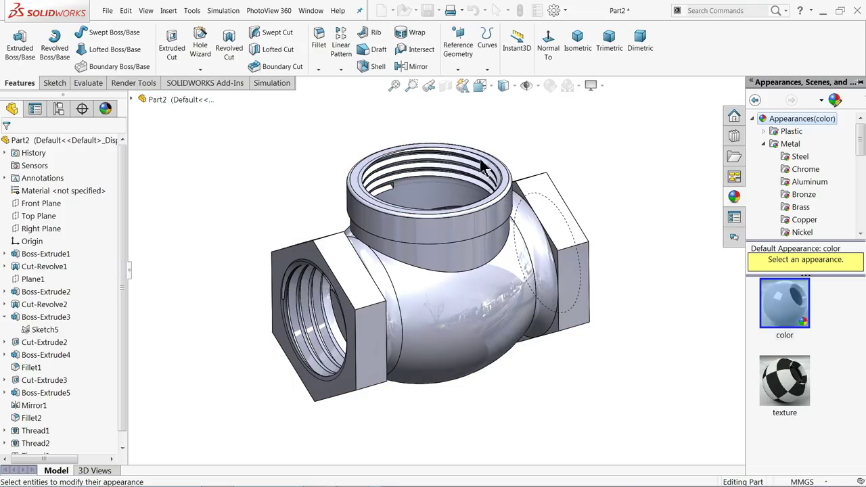
Step: Apply the polished steel appearance from the Steel metals to the whole part and hide the cosmetic thread at the far side port
{"action": "left_click", "coordinate": [799, 156]}
{"action": "double_click", "coordinate": [811, 321]}
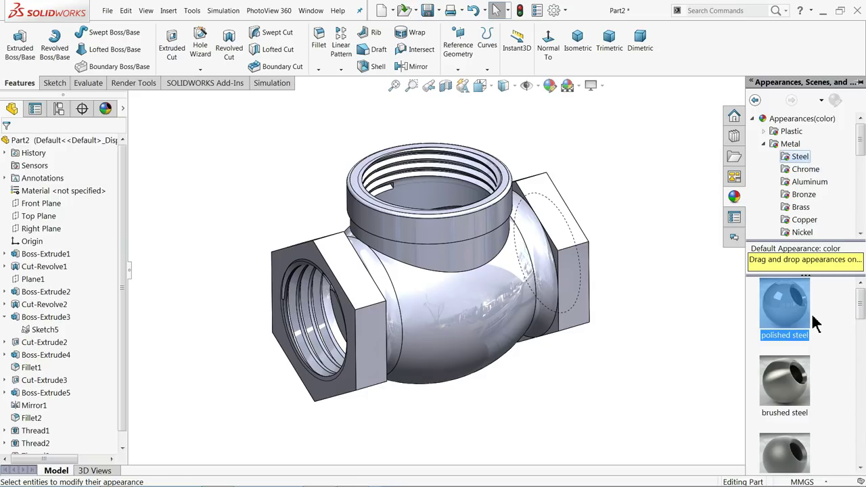
{"action": "left_click", "coordinate": [633, 269]}
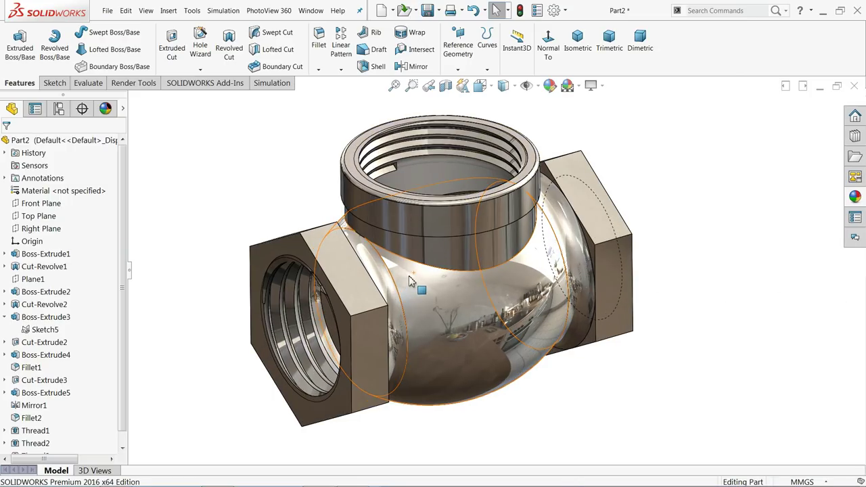
{"action": "left_click", "coordinate": [550, 263]}
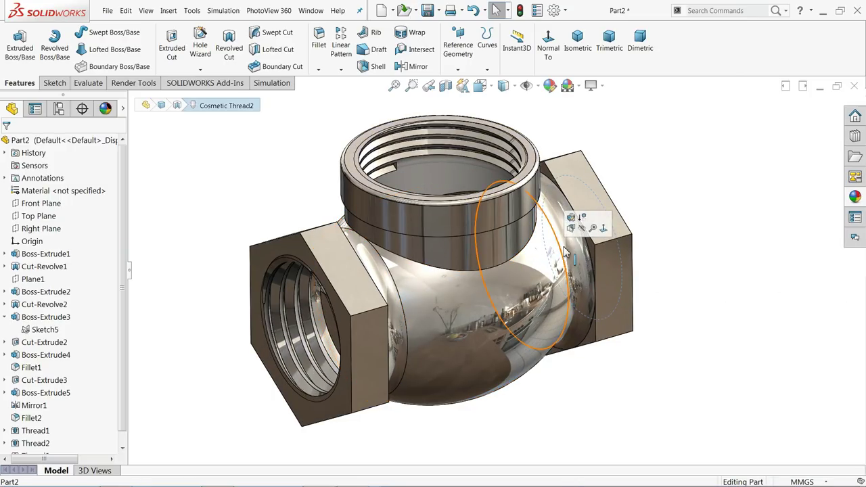
{"action": "left_click", "coordinate": [586, 236]}
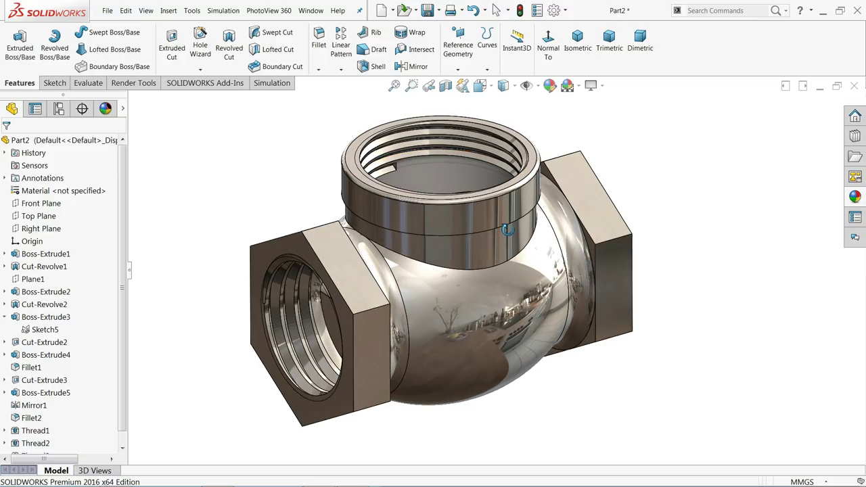
Step: Section the valve body along the Right Plane with the section cap shown to examine the threads and internal seat wall
{"action": "left_click", "coordinate": [443, 88]}
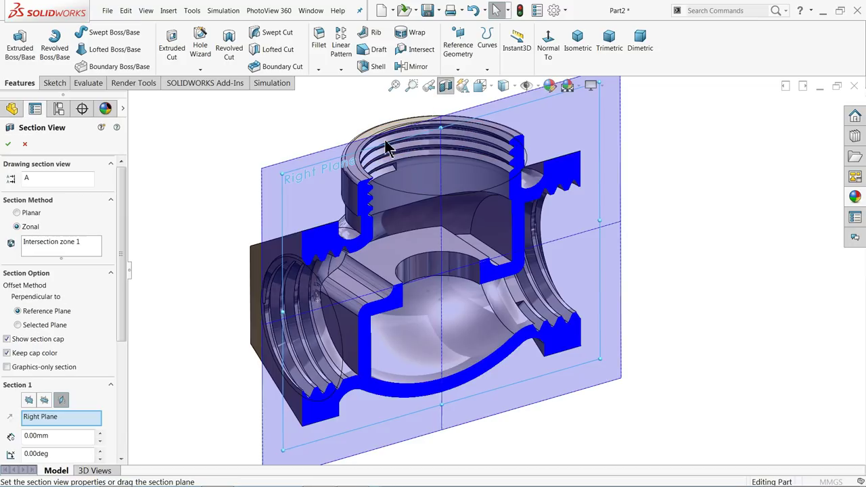
{"action": "left_click", "coordinate": [7, 144]}
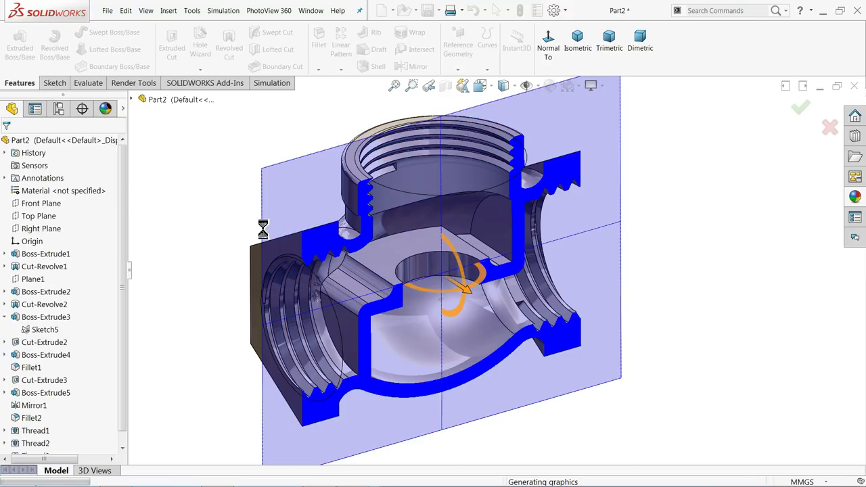
{"action": "middle_click_drag", "start_coordinate": [242, 236], "coordinate": [242, 214]}
{"action": "key", "text": "Escape"}
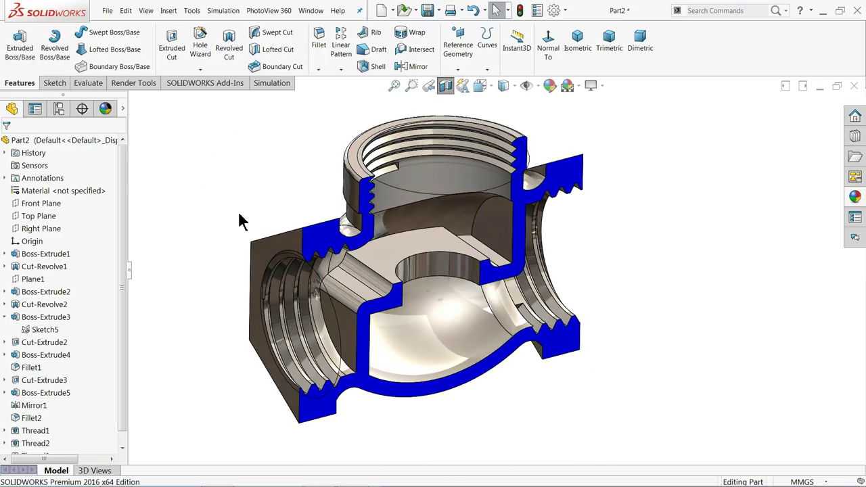